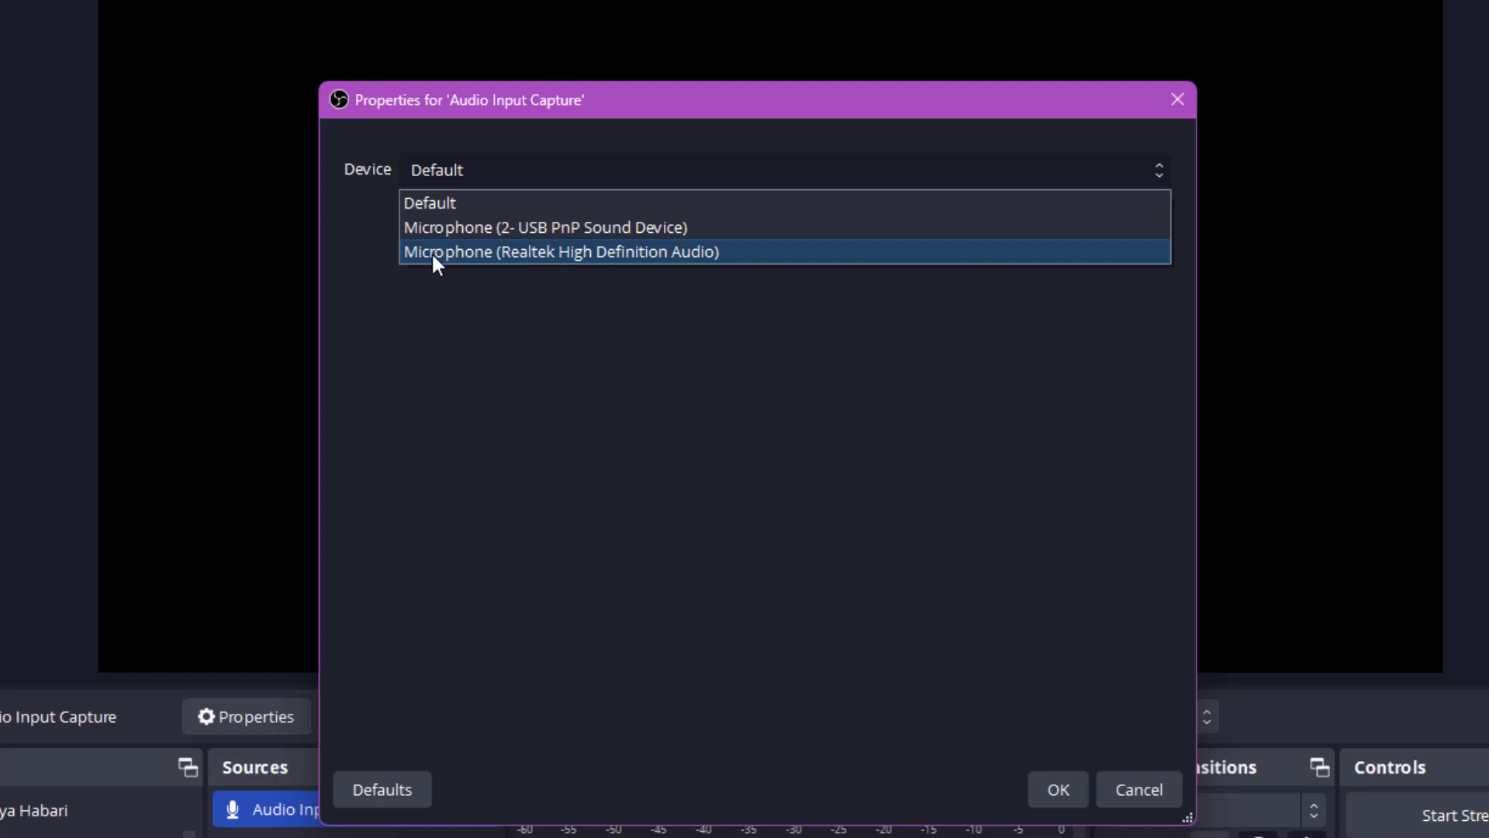
Step: Set the Audio Input Capture device to Microphone (2- USB PnP Sound Device) and confirm the properties
left_click(518, 228)
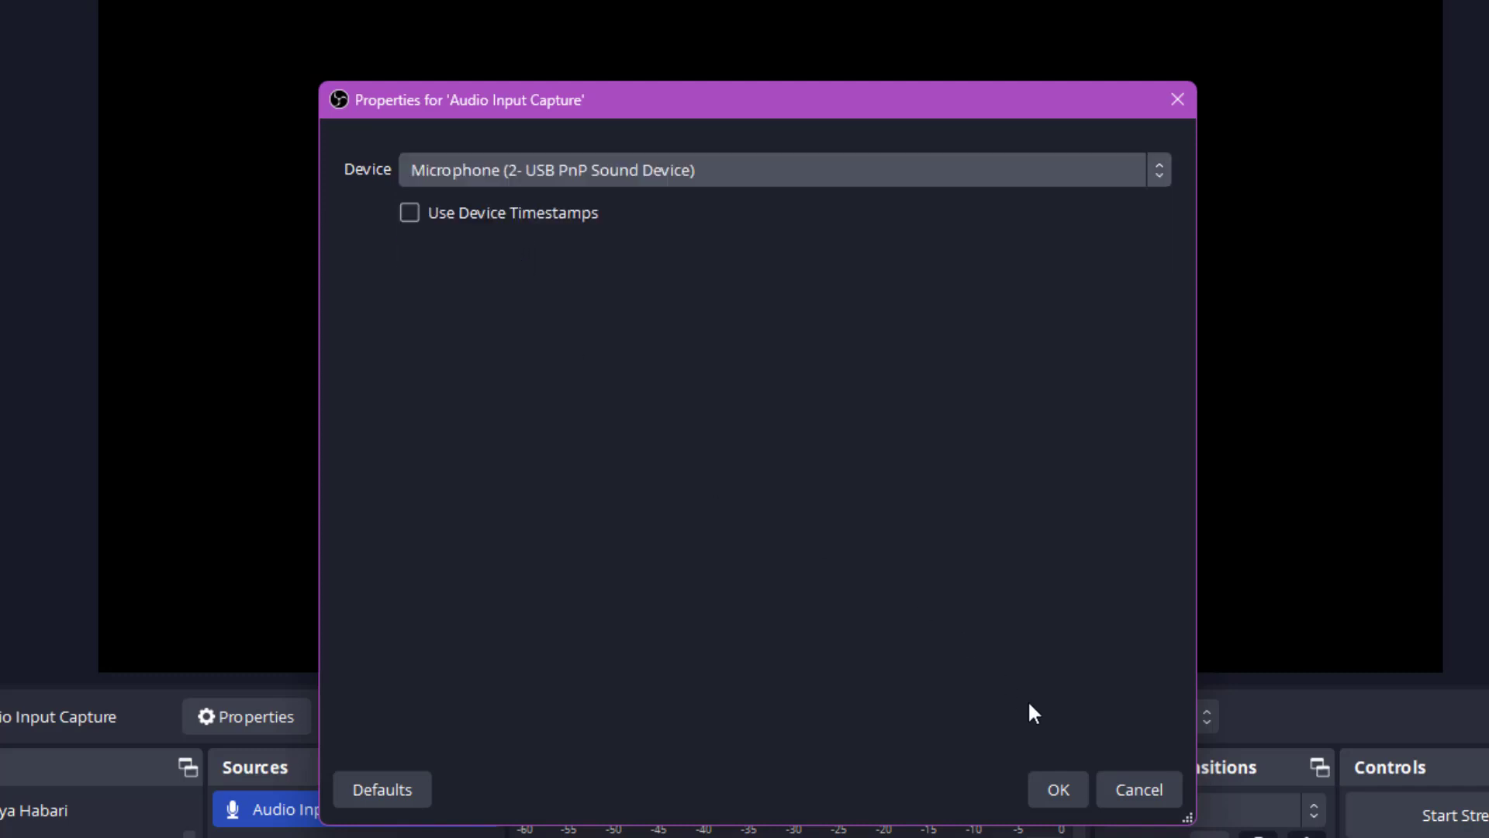
left_click(1068, 794)
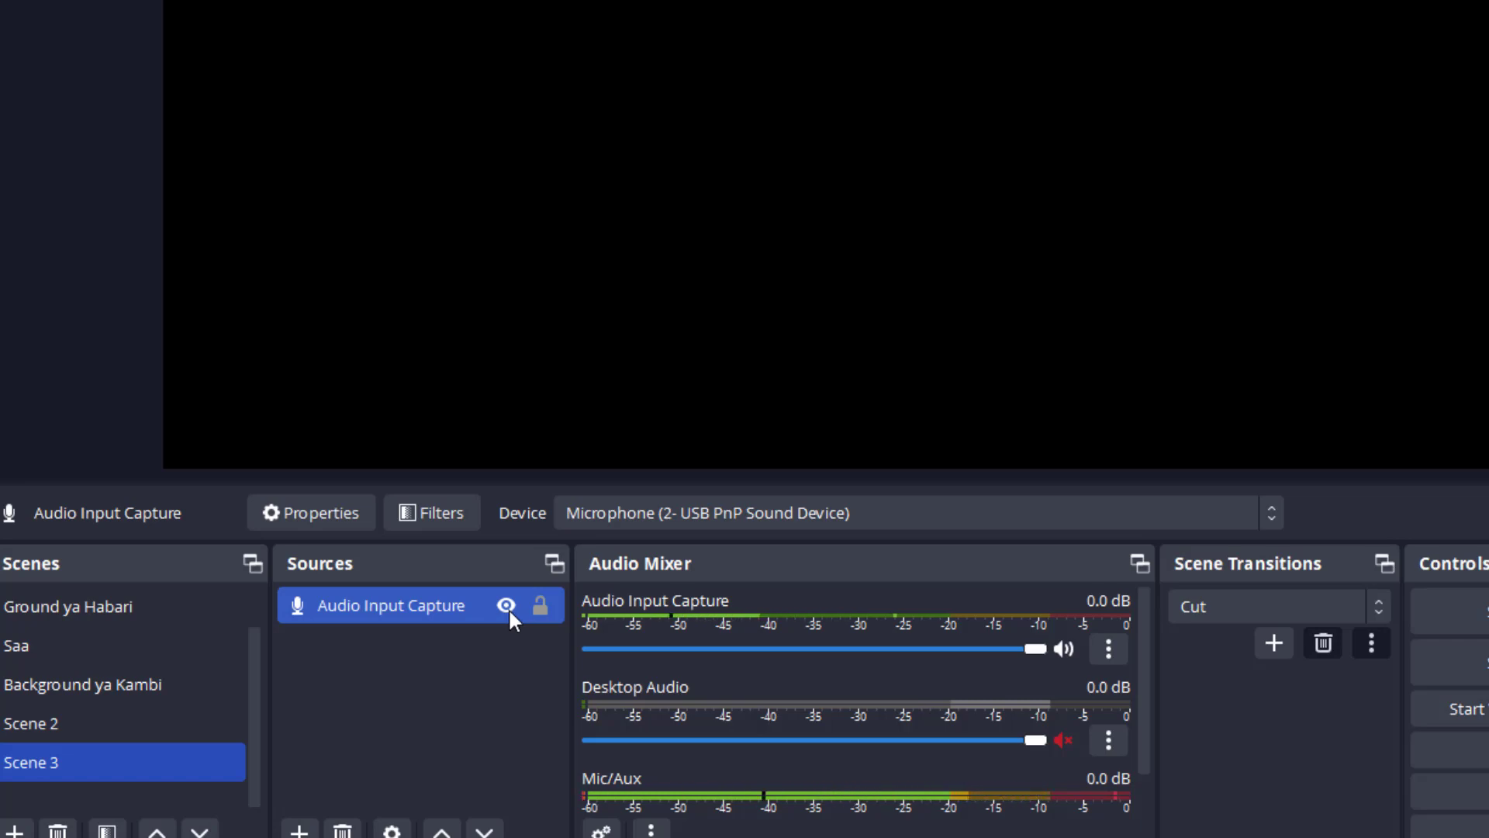
Step: Add an Audio Output Capture source to Scene 3 with the default device
left_click(299, 830)
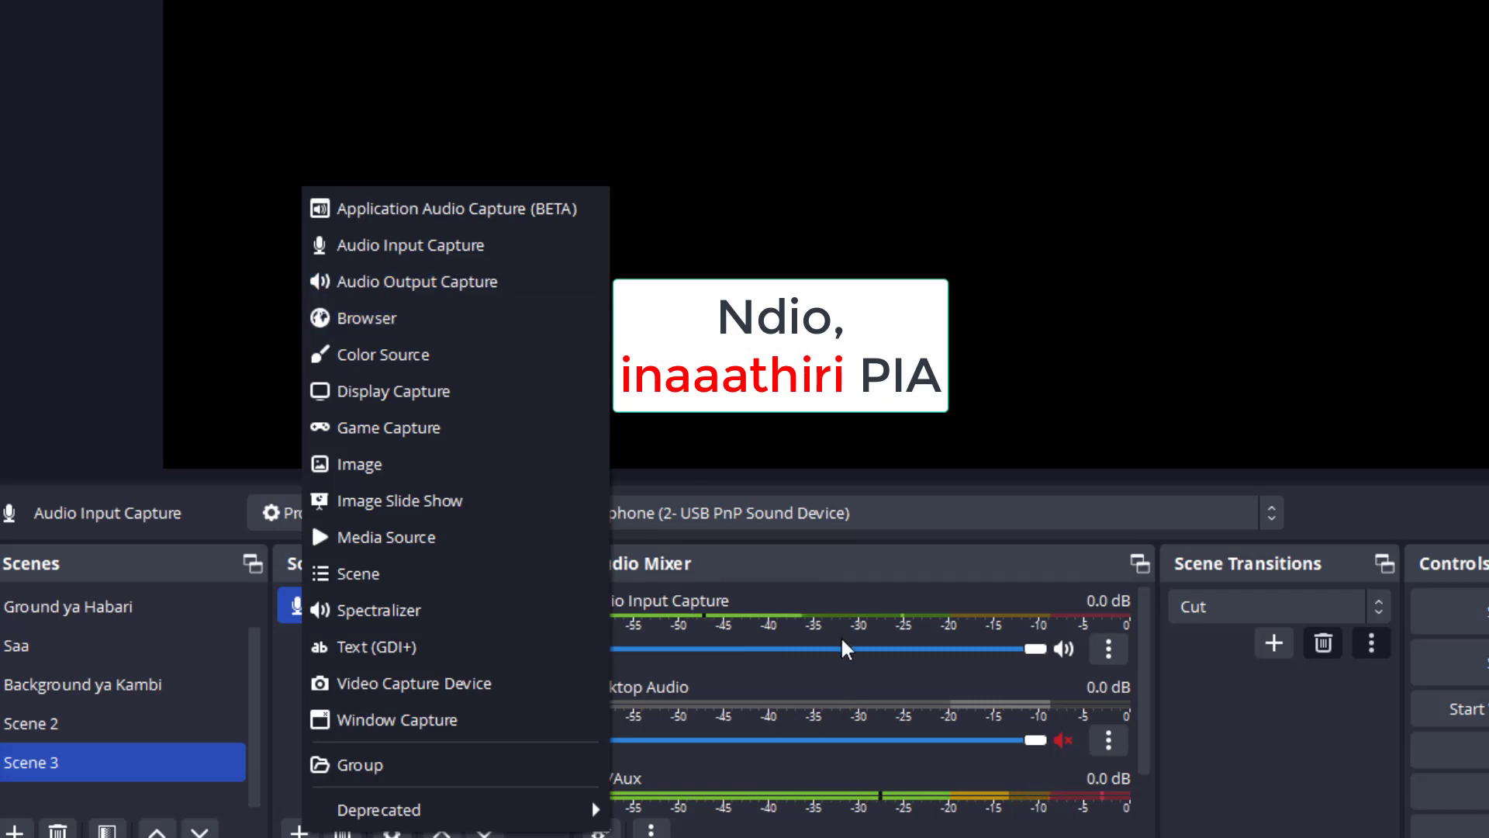
left_click(433, 283)
left_click(889, 433)
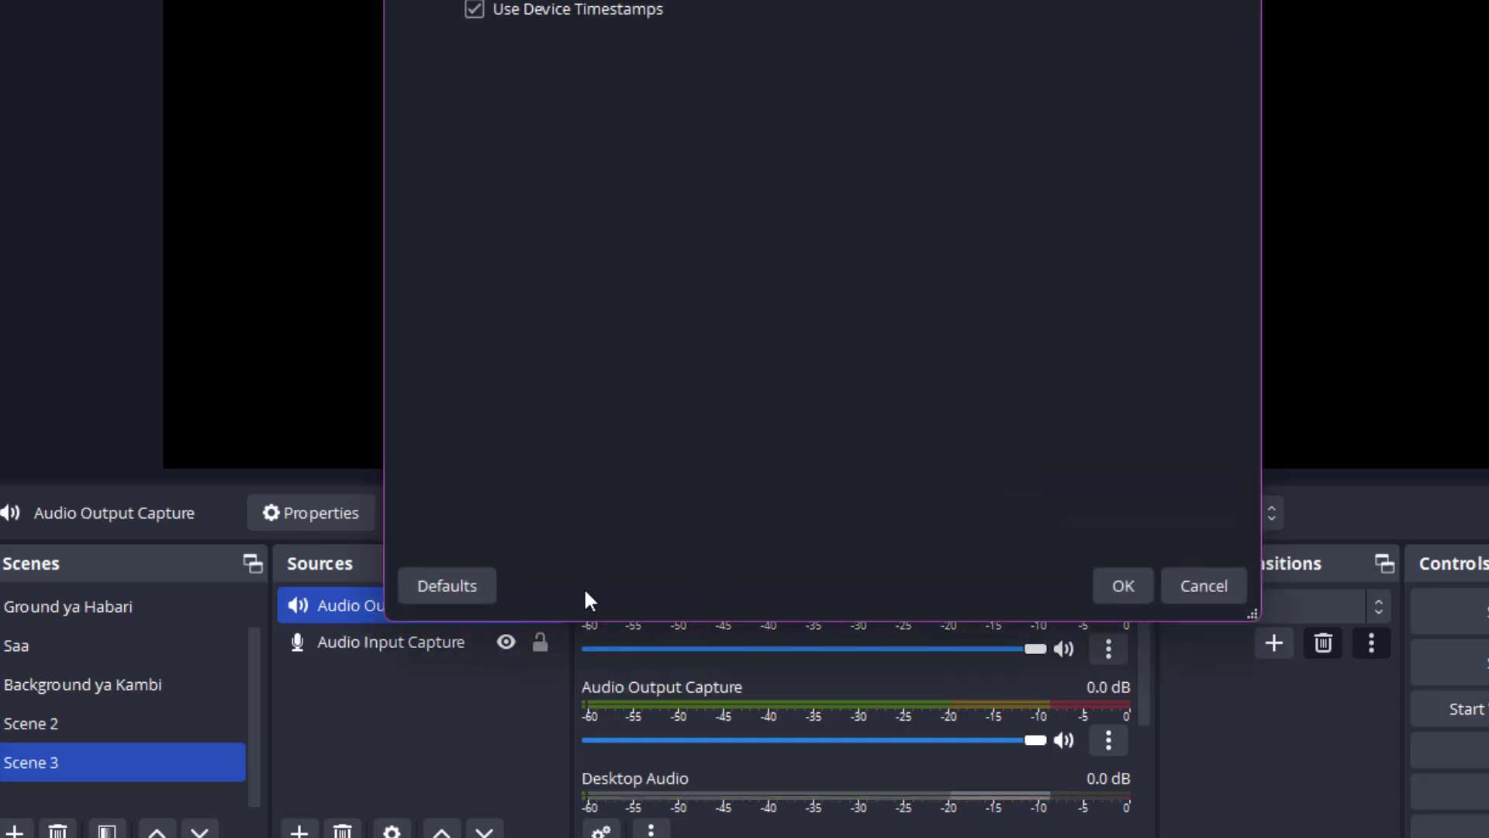
left_click(1123, 586)
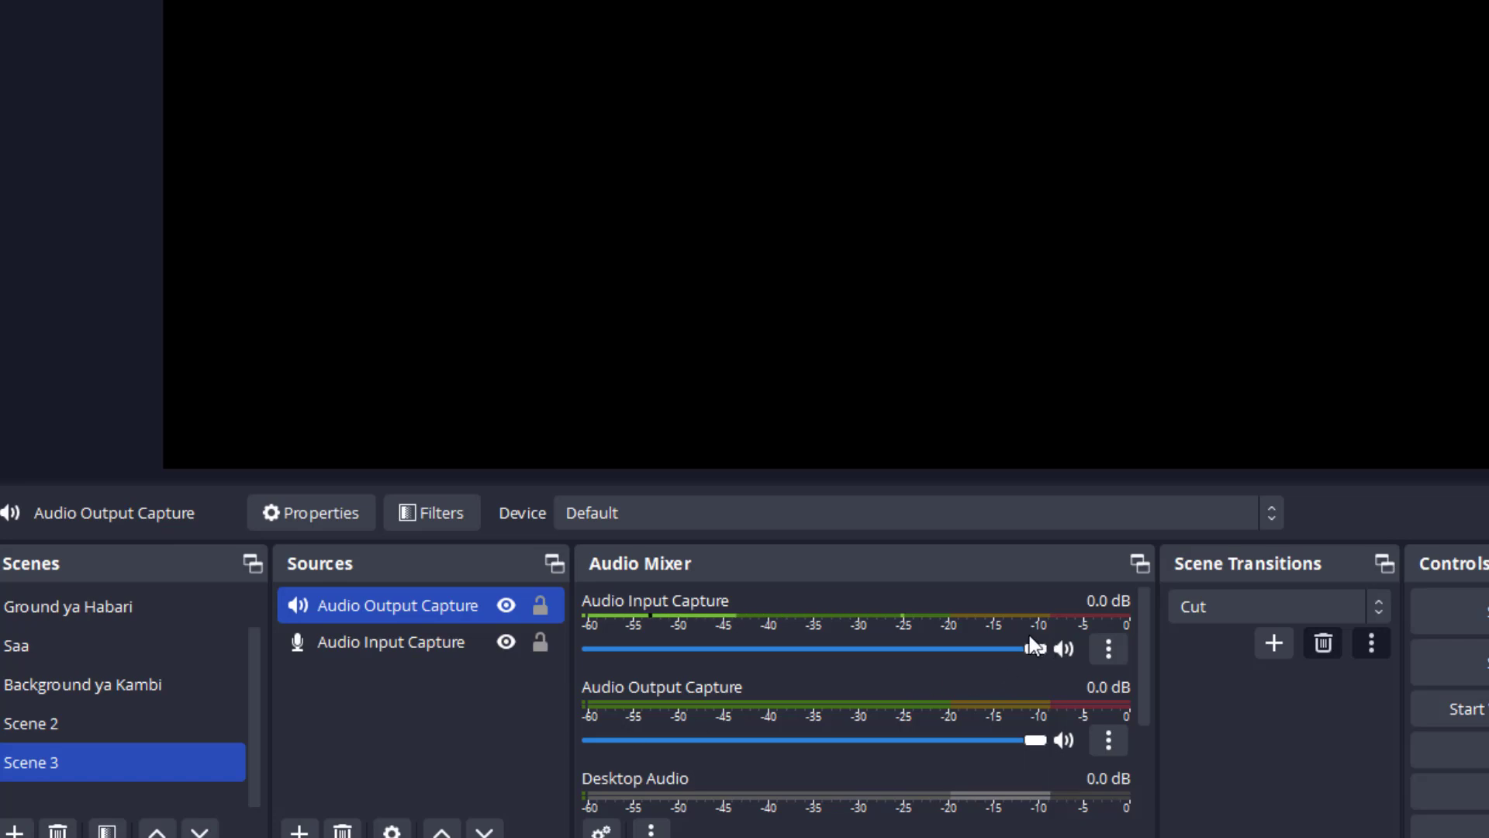
Step: Mute and unmute Audio Input Capture in the mixer, and mute Audio Output Capture
left_click(1065, 647)
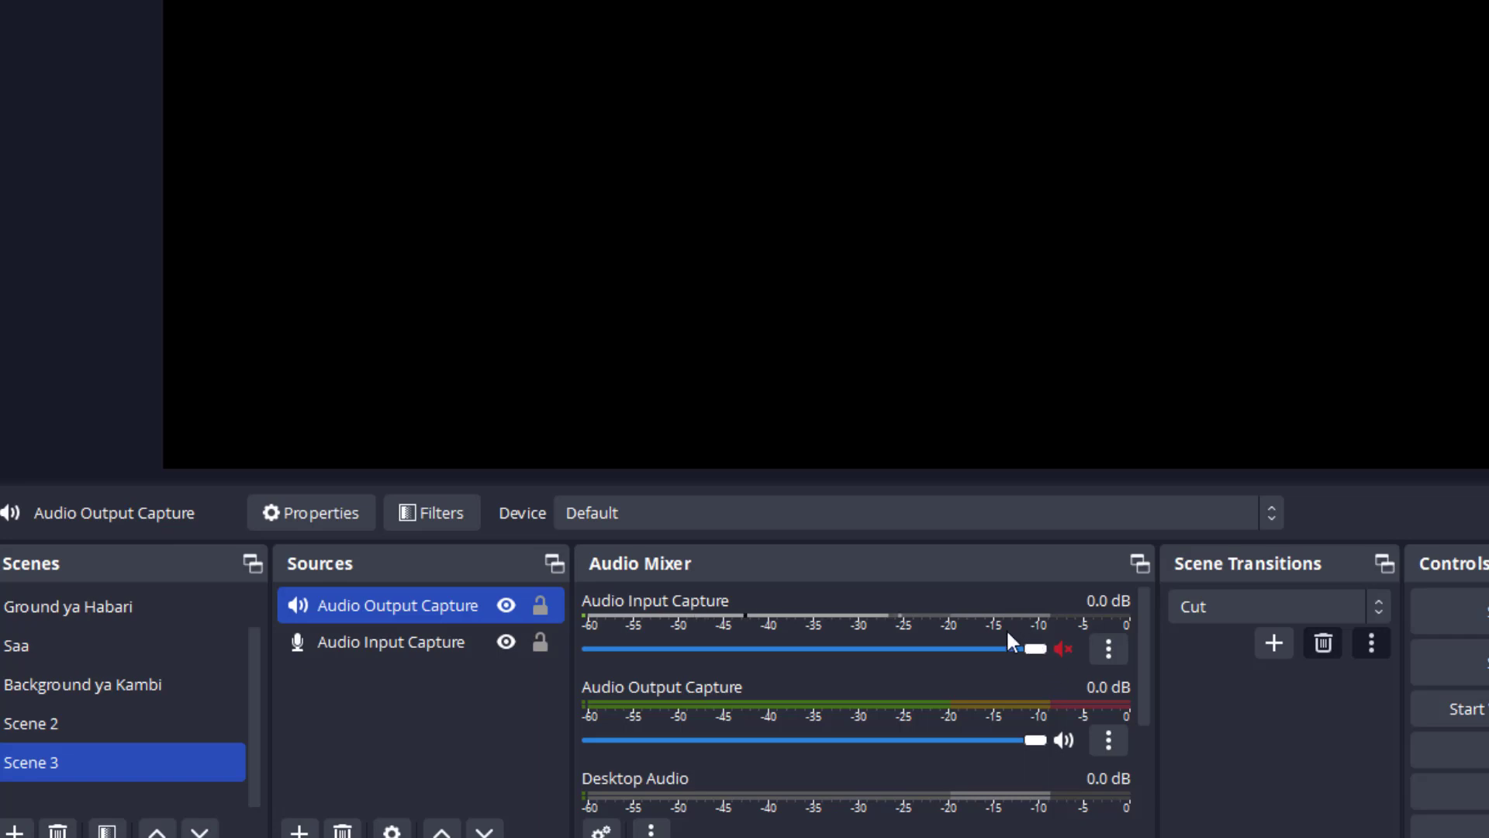
left_click(1062, 649)
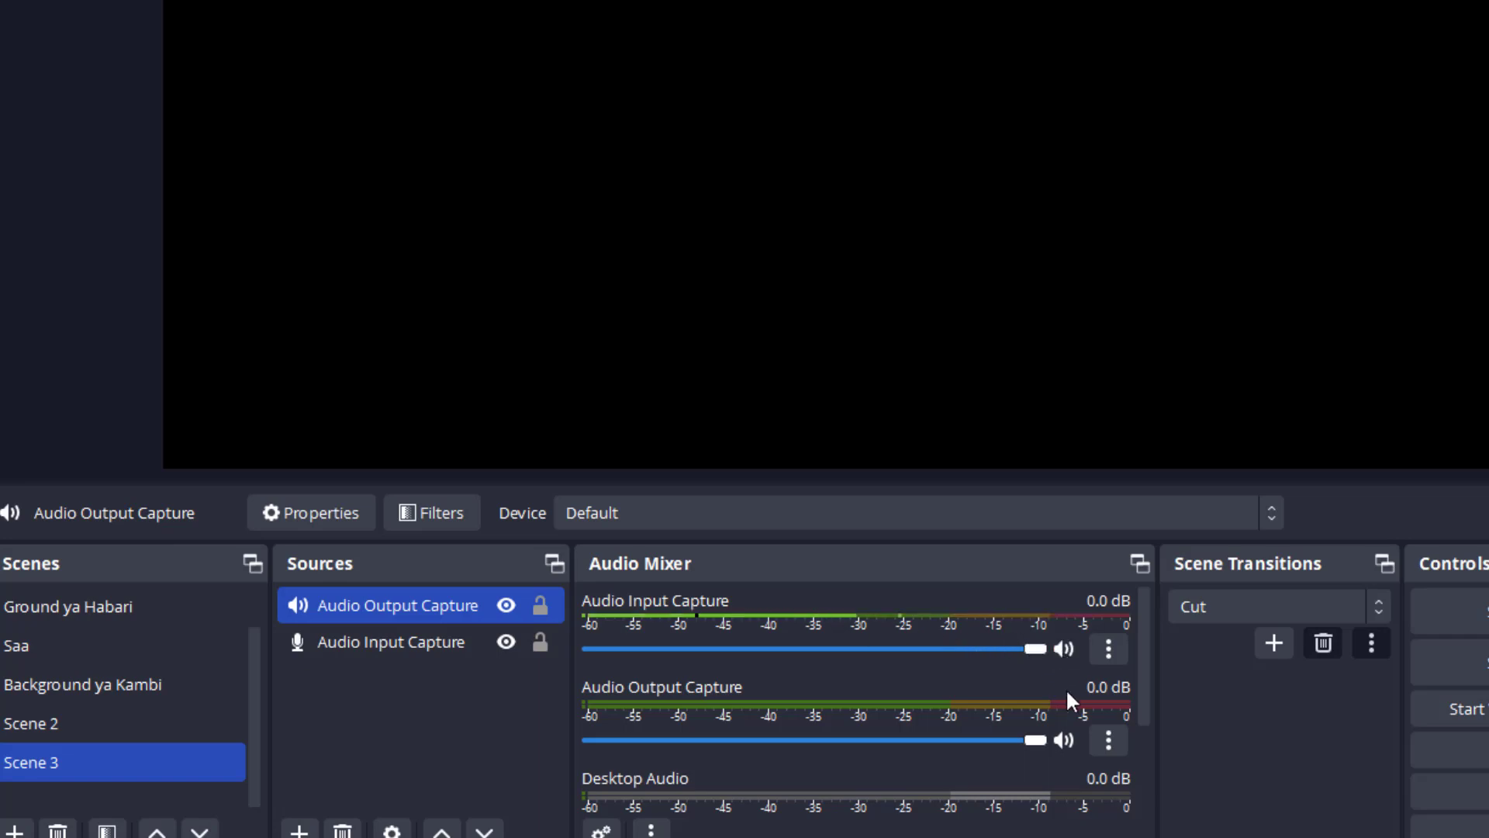
left_click(1069, 741)
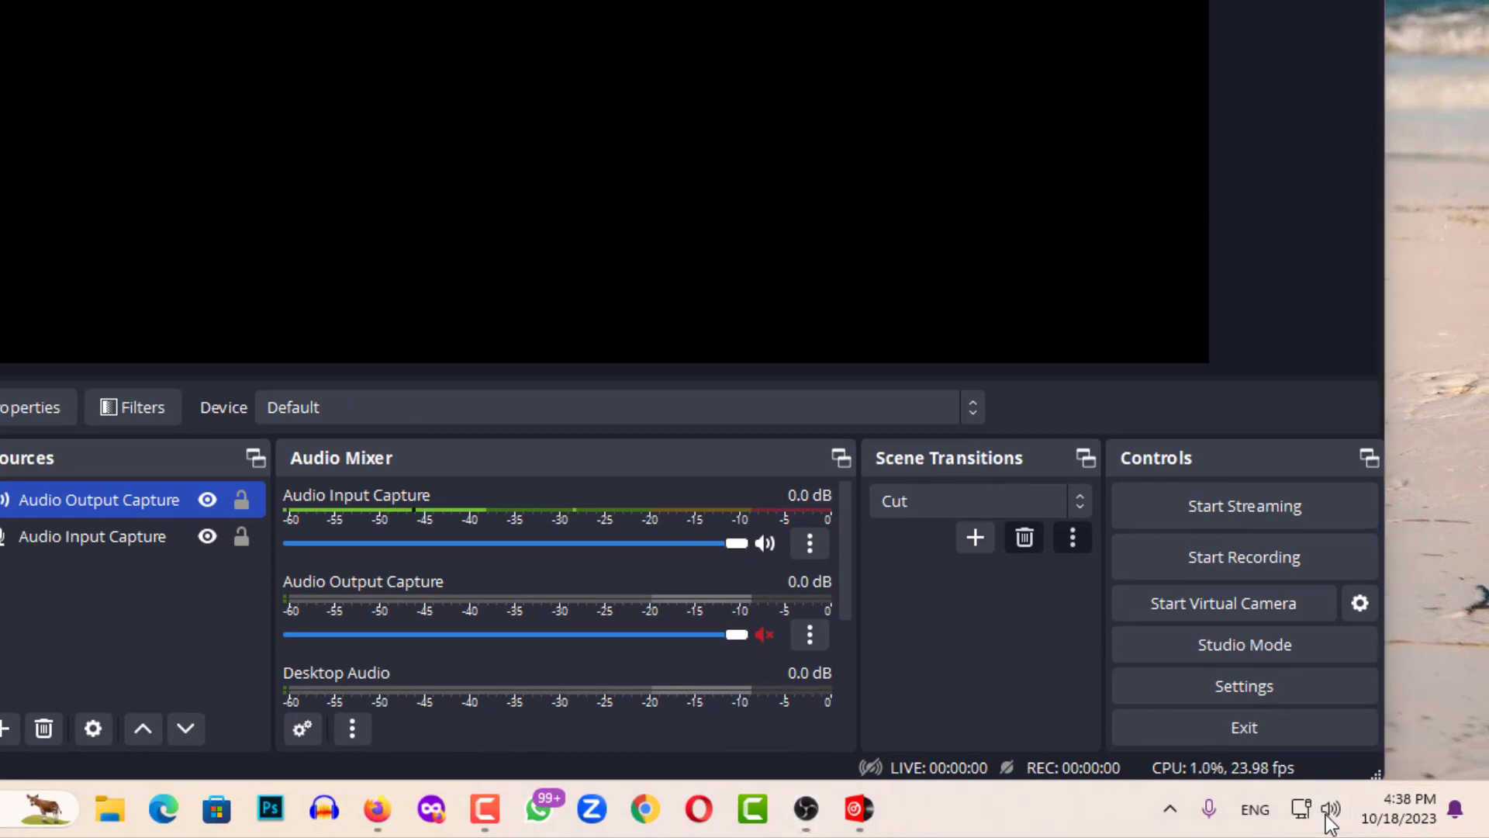
left_click(1318, 813)
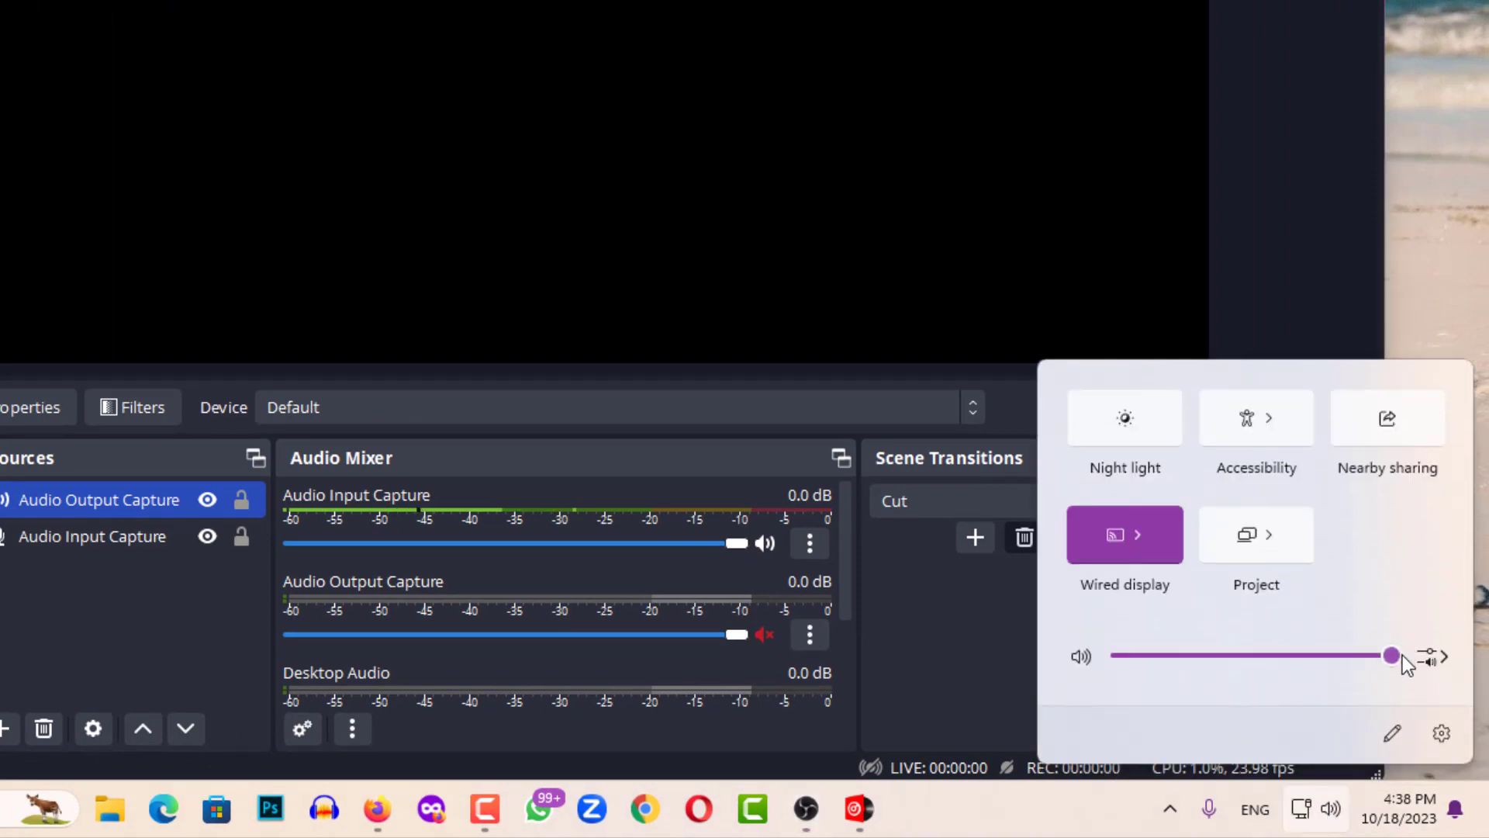
left_click(480, 632)
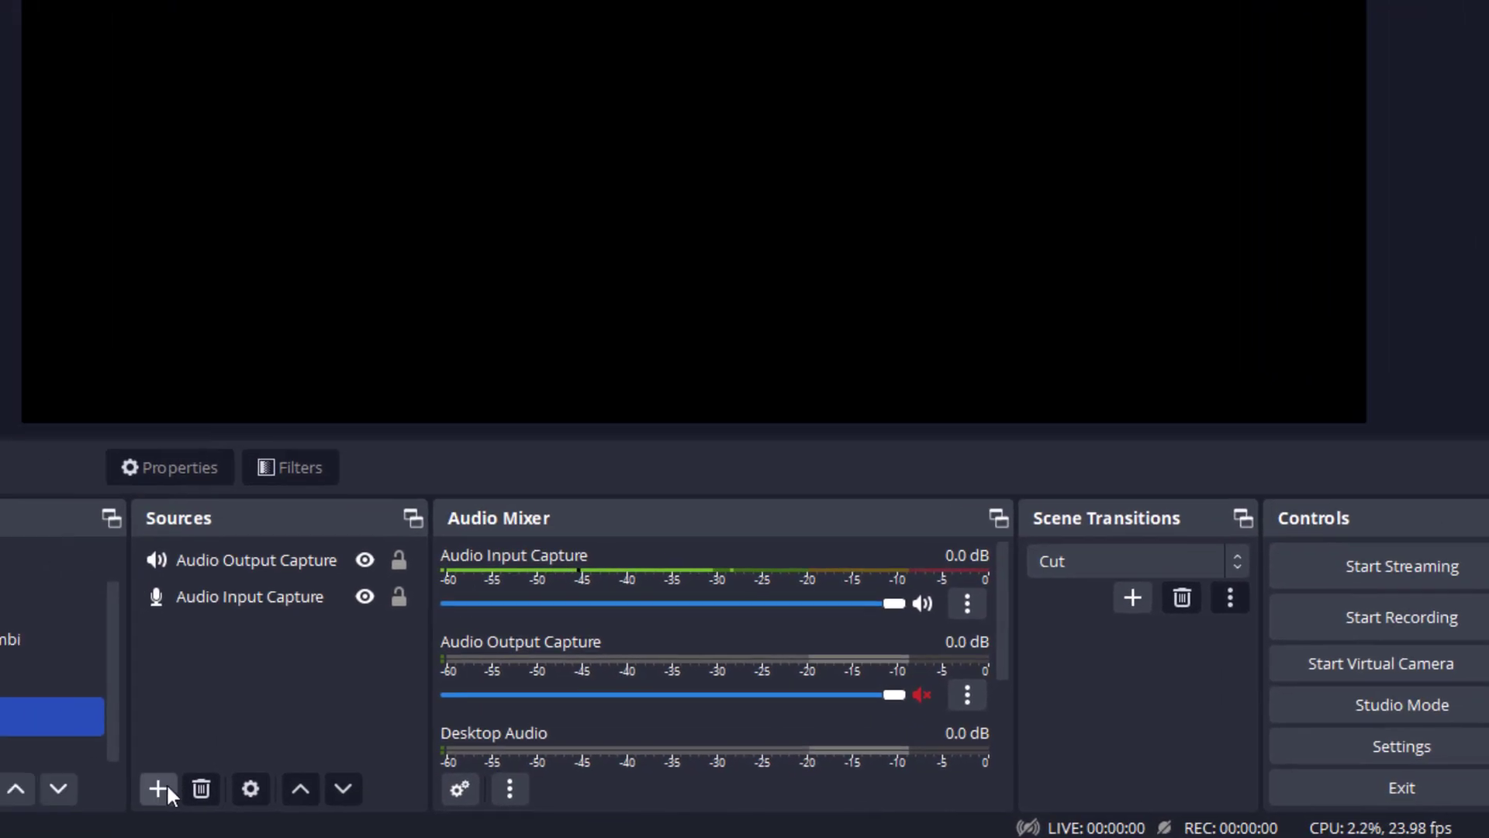
left_click(4, 728)
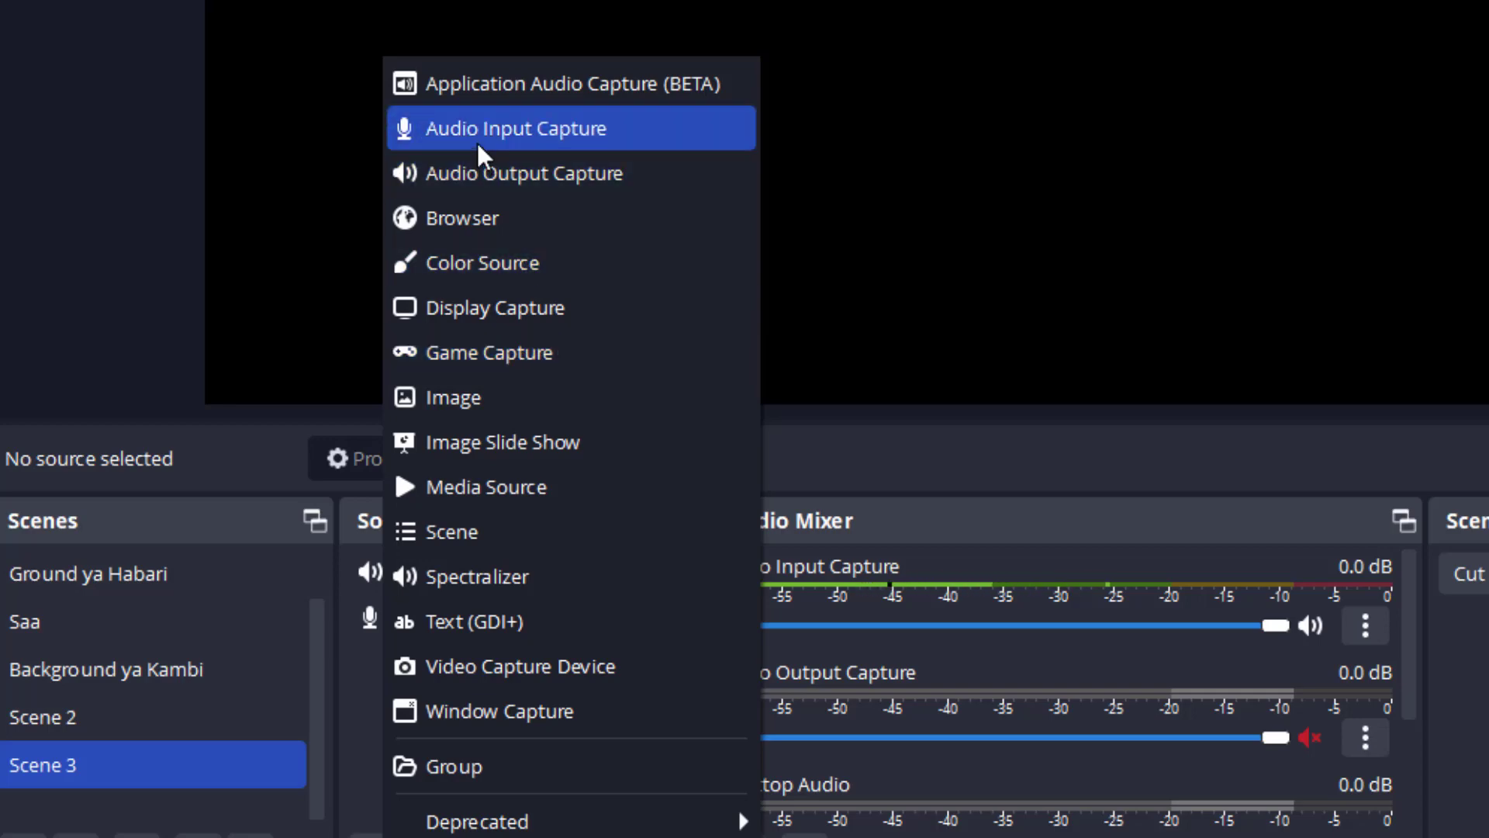
left_click(358, 715)
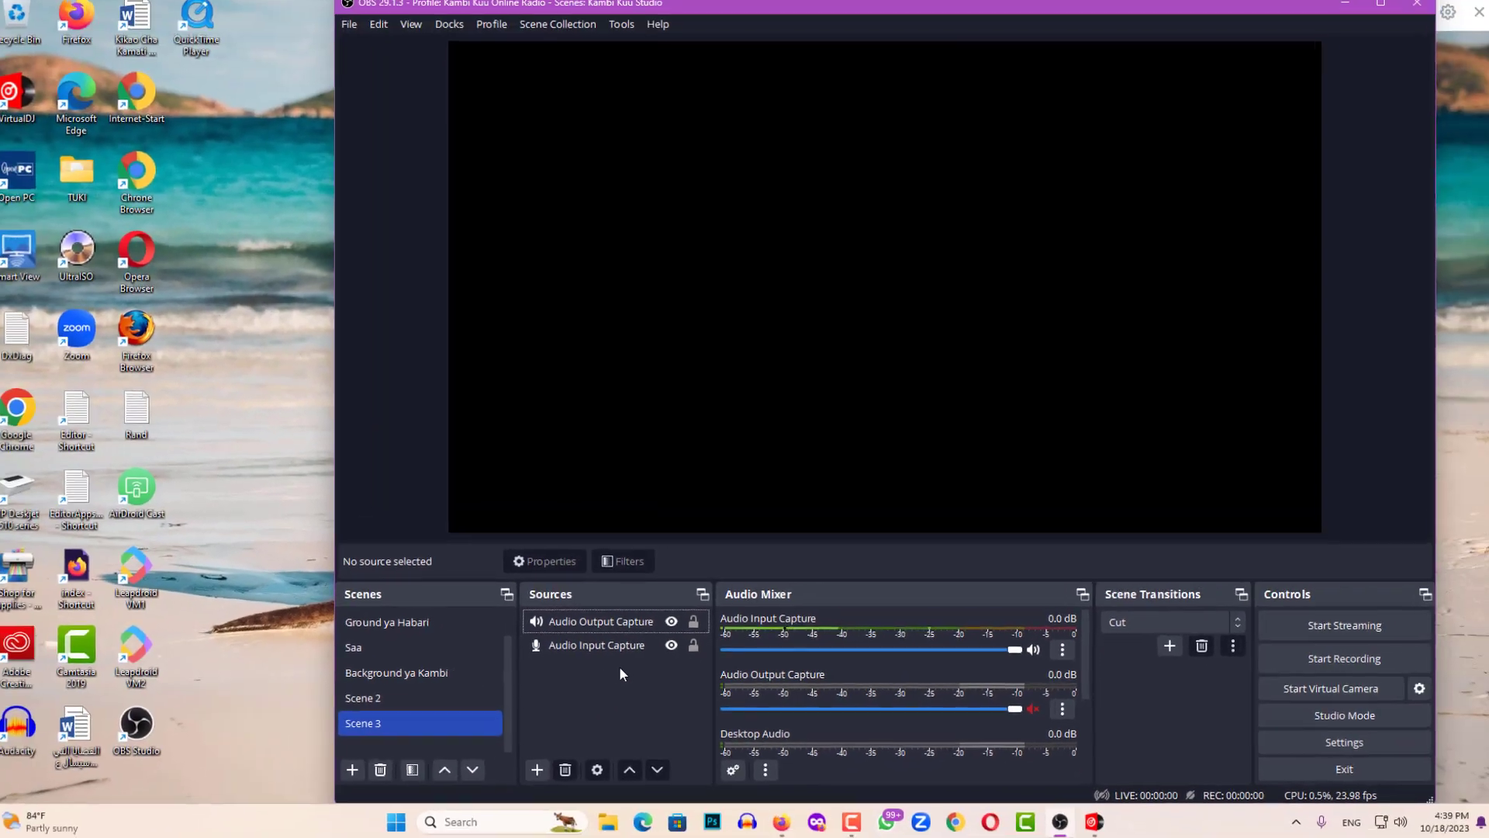
left_click(595, 644)
left_click(598, 627)
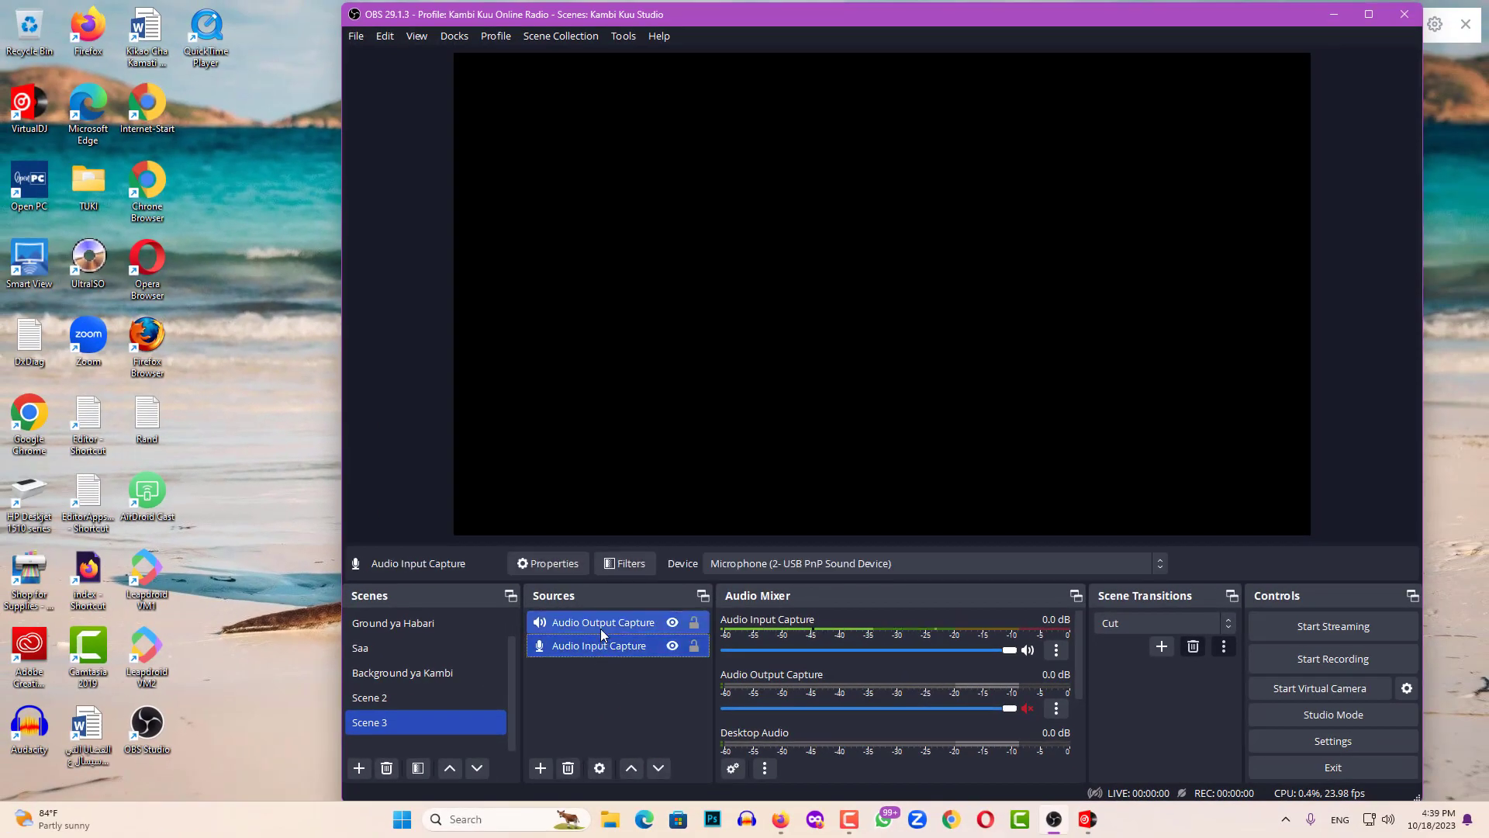
left_click(606, 649)
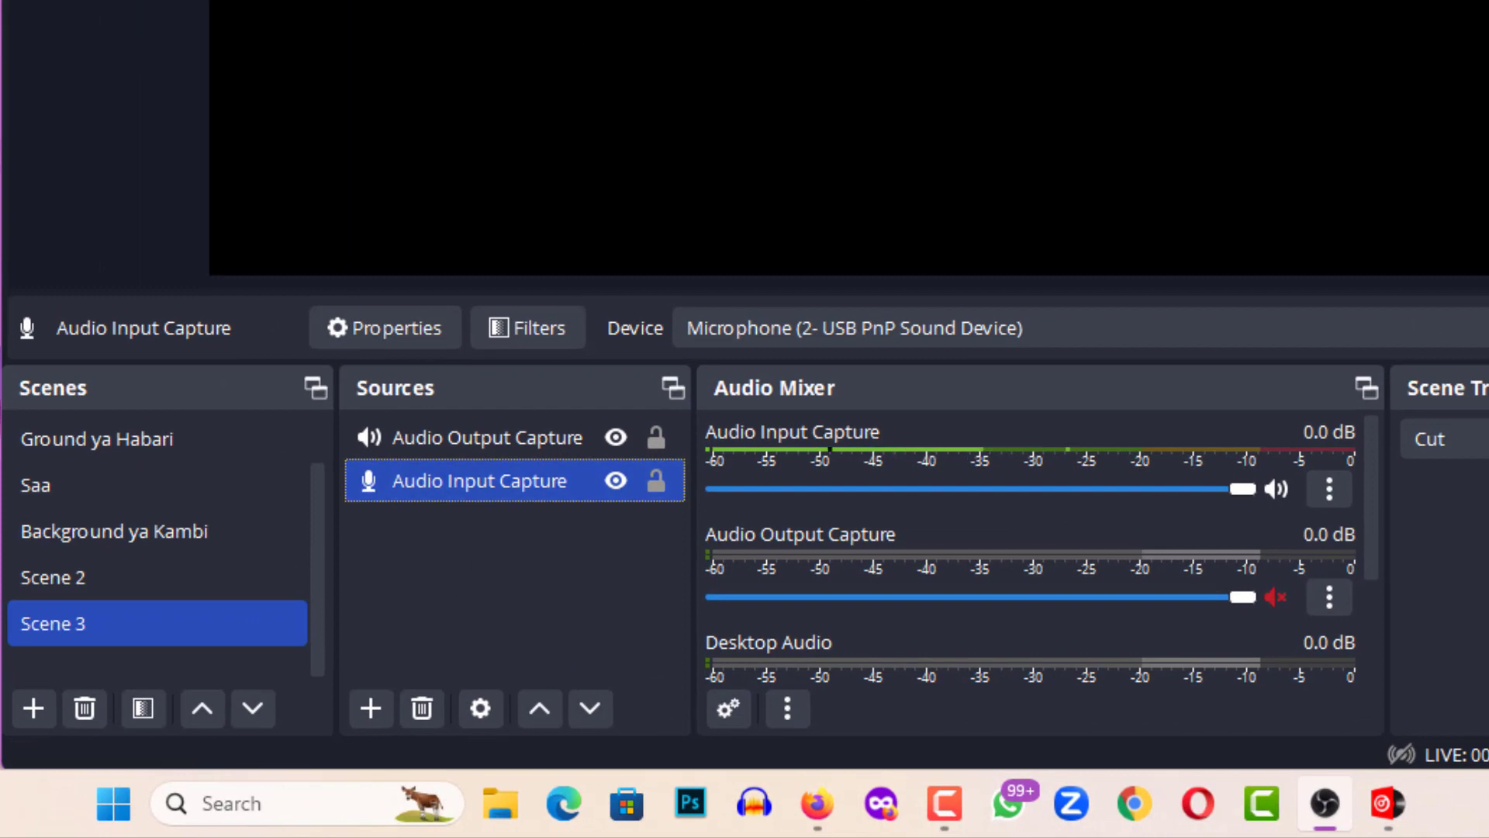
right_click(403, 570)
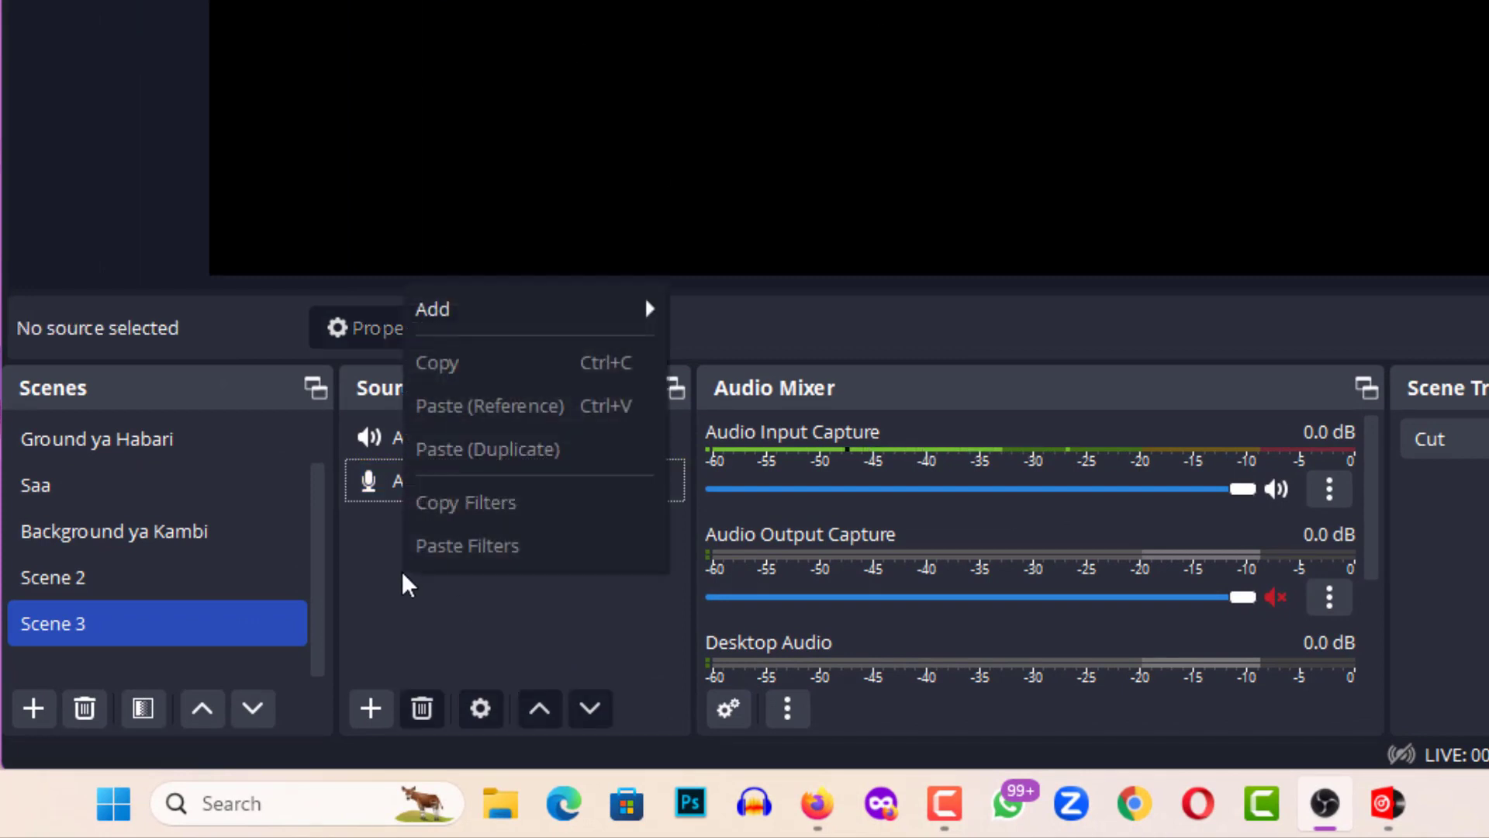
left_click(394, 598)
Step: Add a new Image source to Scene 3 using unnamedlkj.png from the Downloads folder
left_click(370, 707)
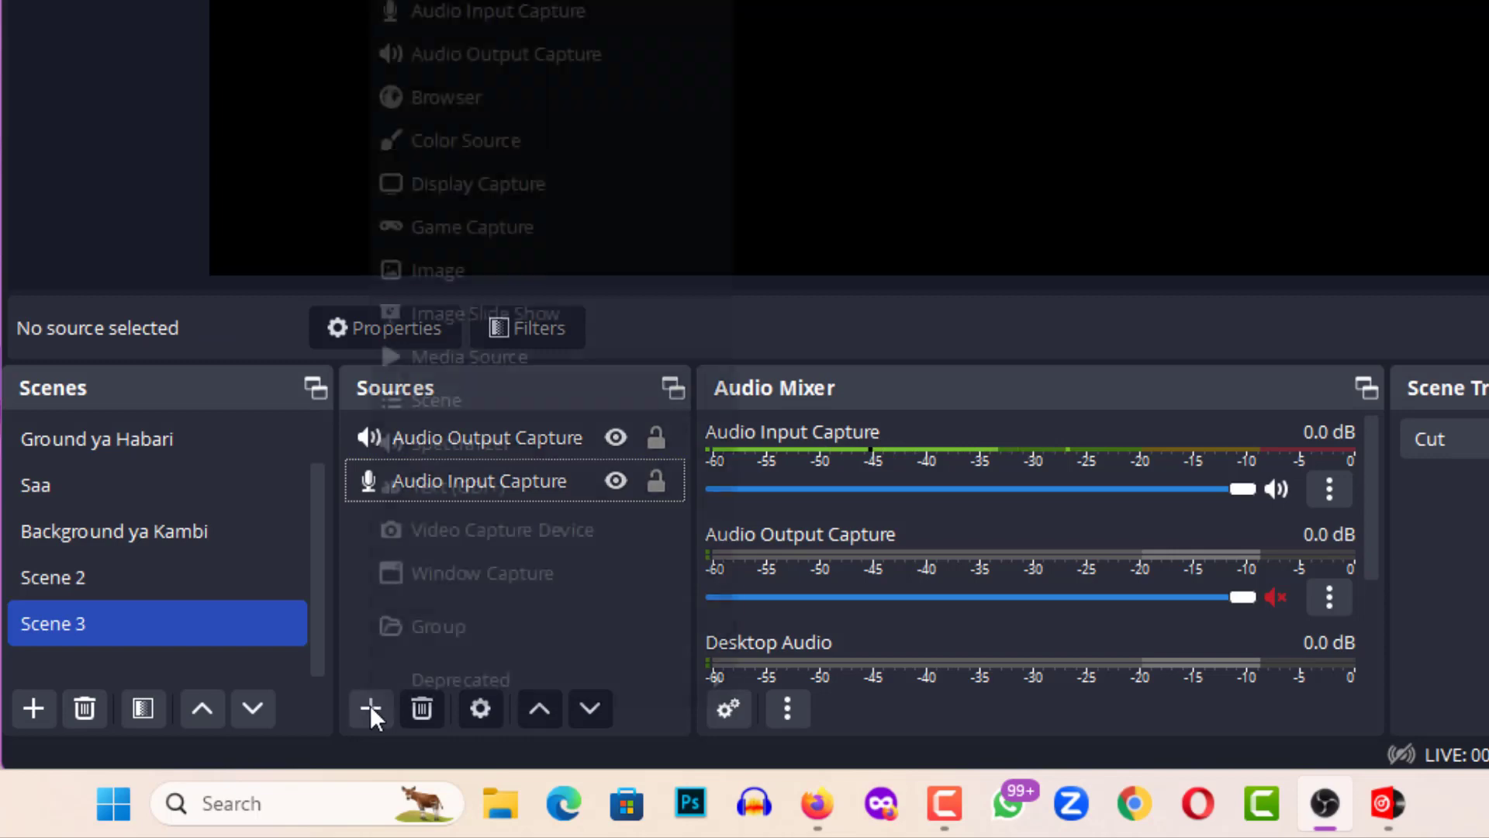
left_click(484, 273)
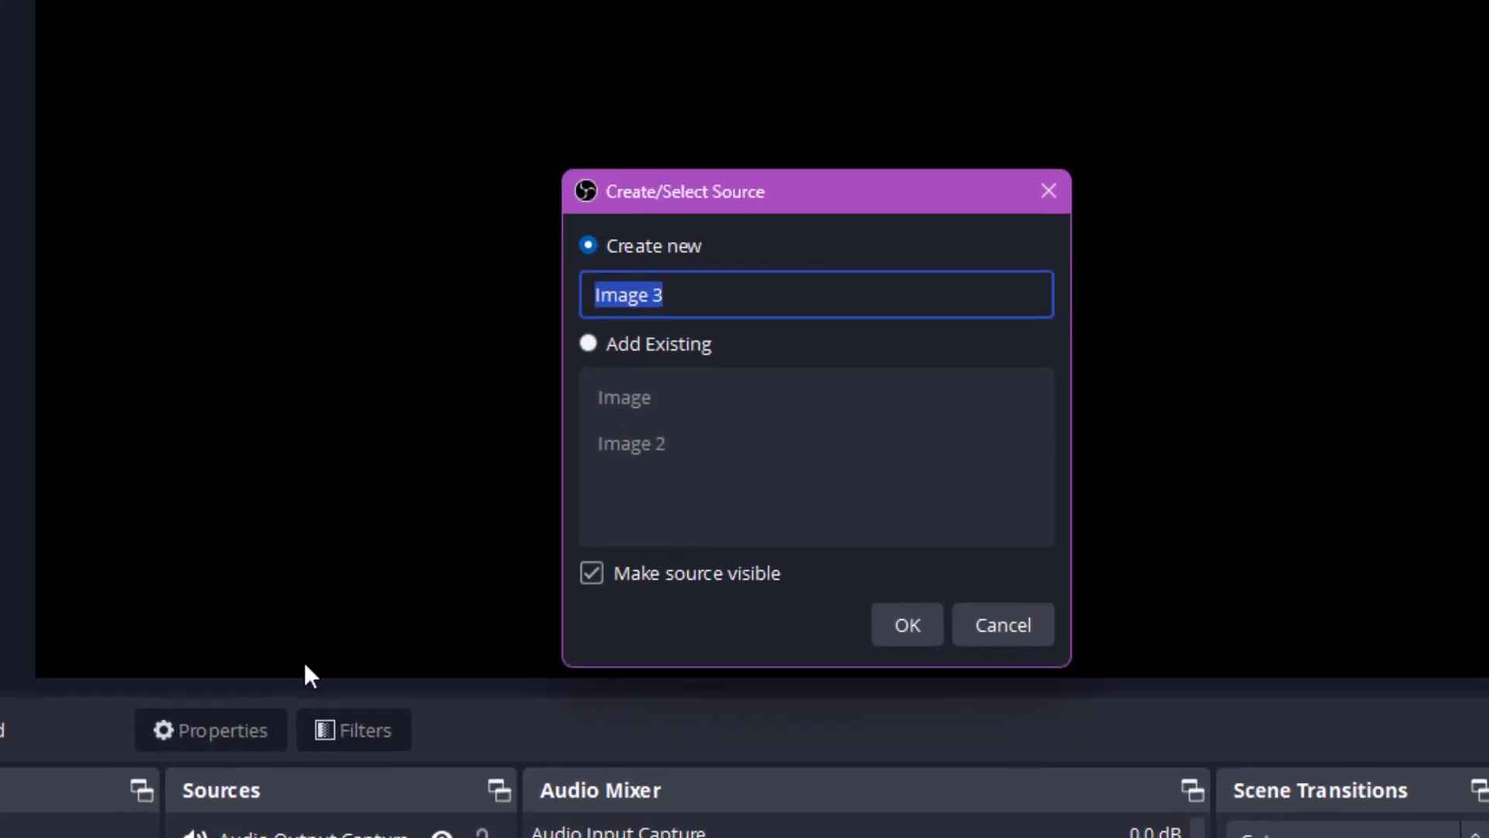
left_click(902, 631)
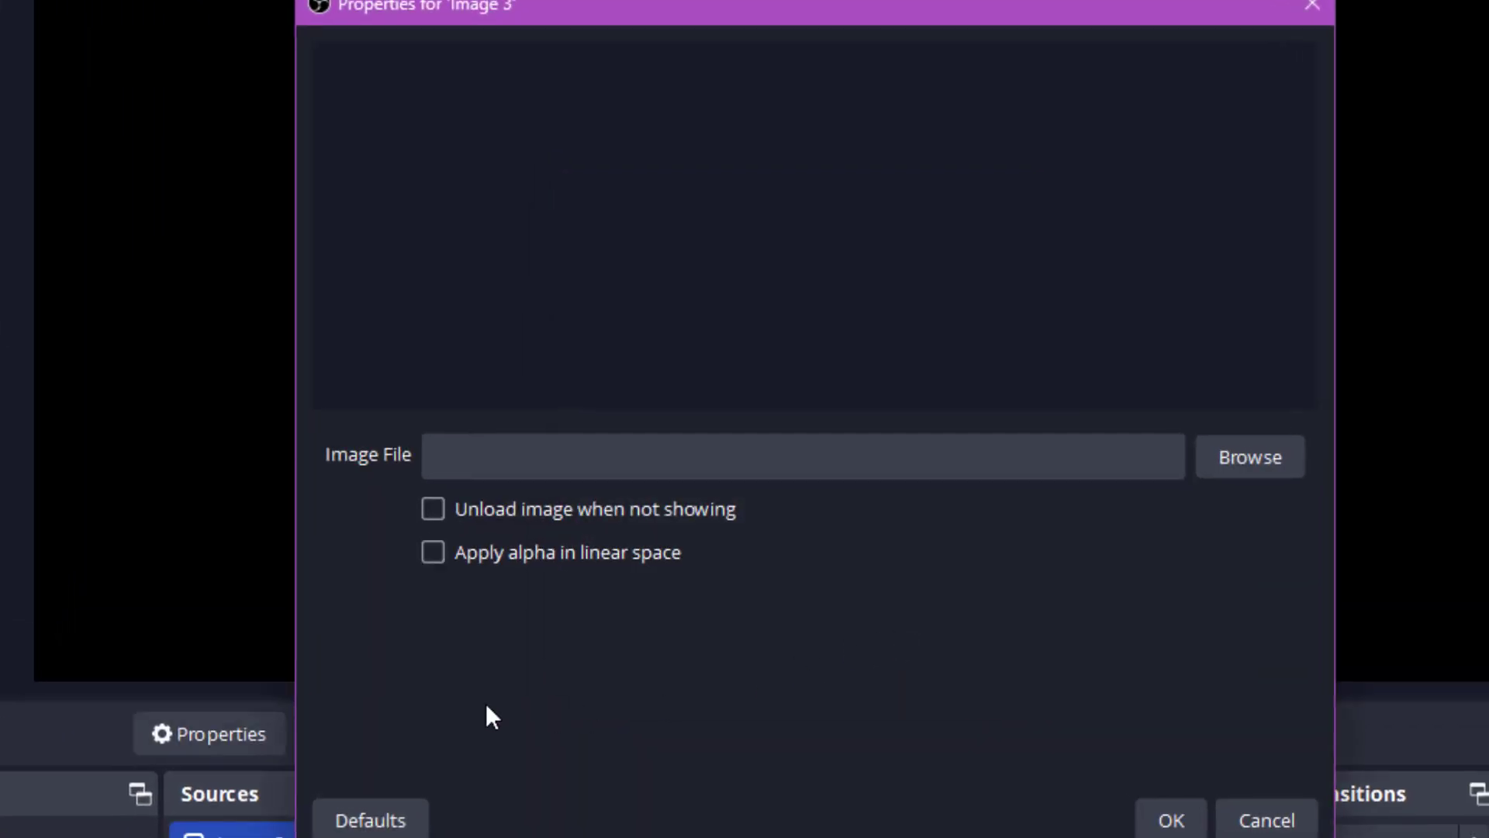
left_click(1249, 464)
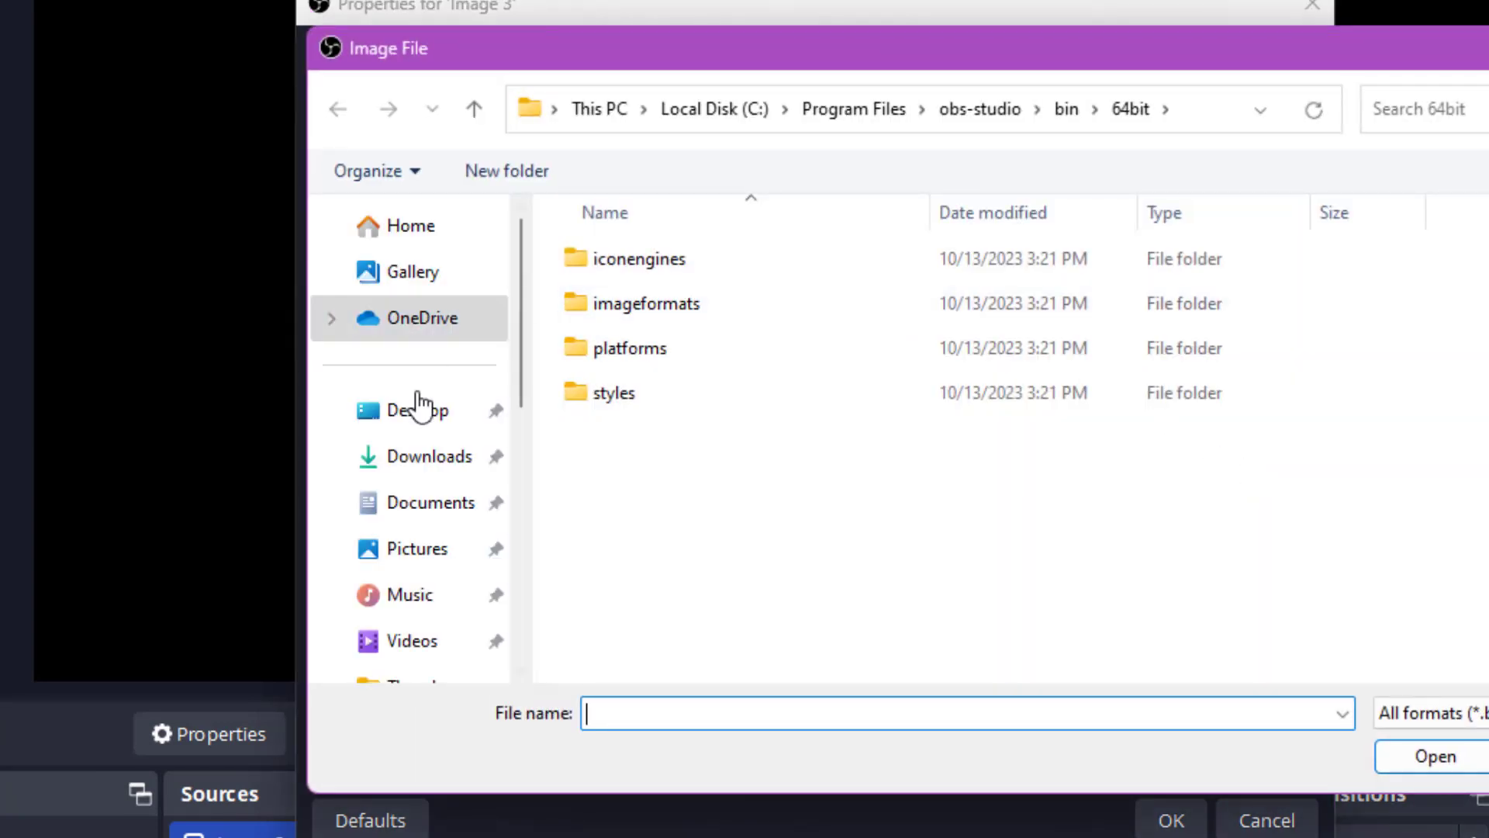
left_click(440, 459)
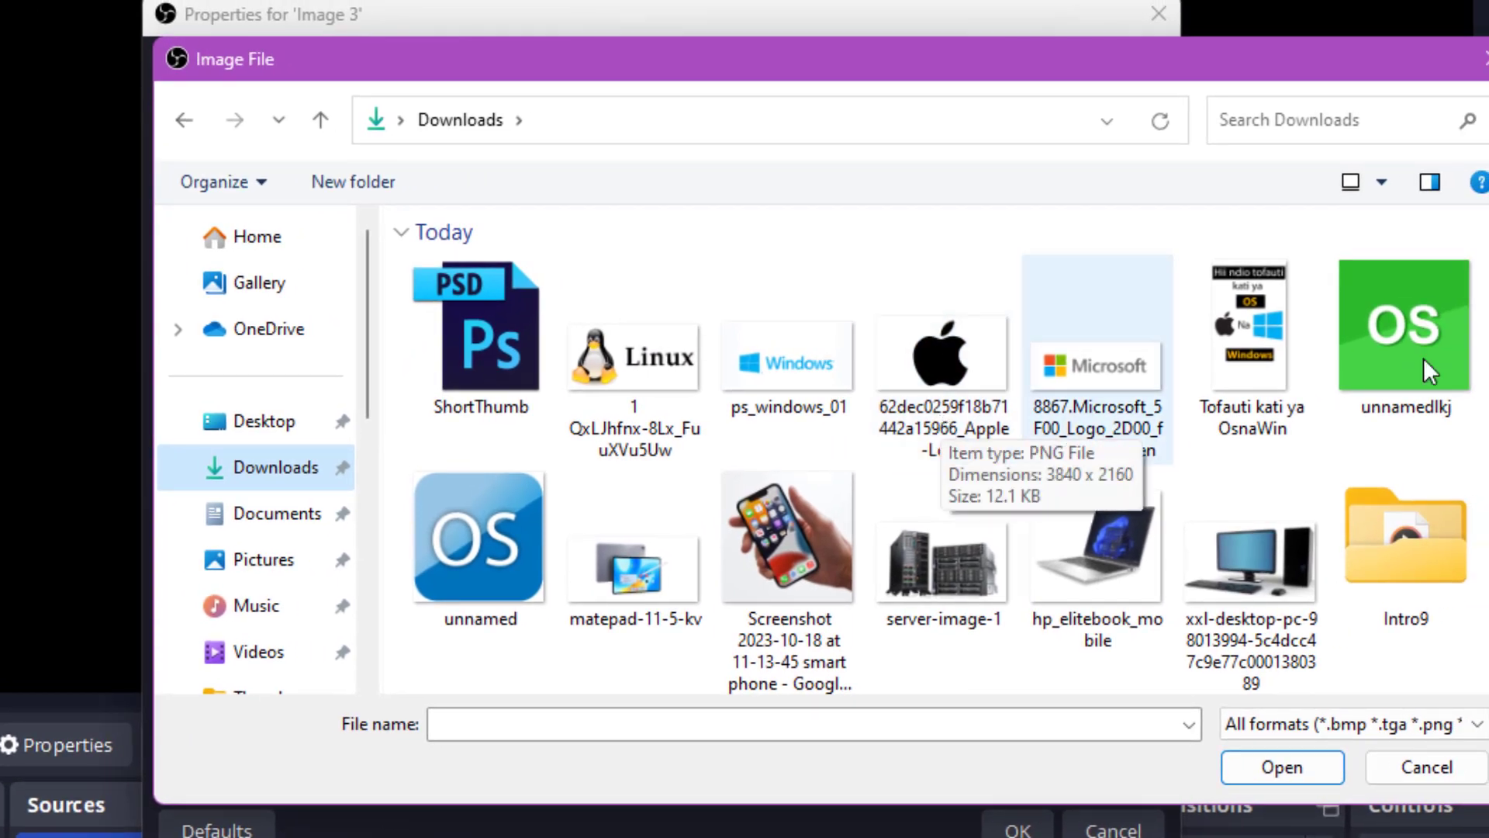
left_click(1374, 350)
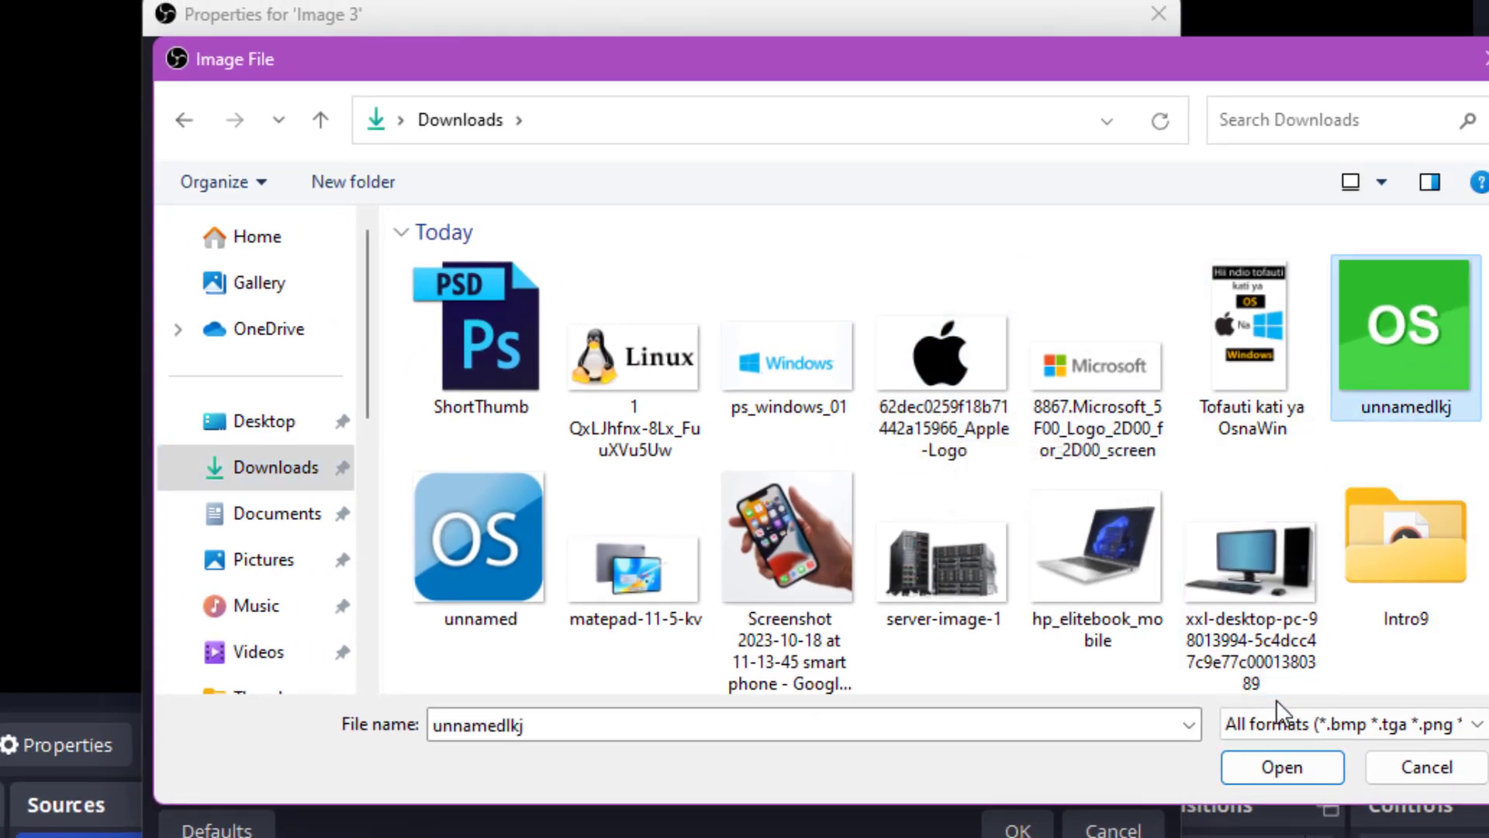
left_click(1282, 766)
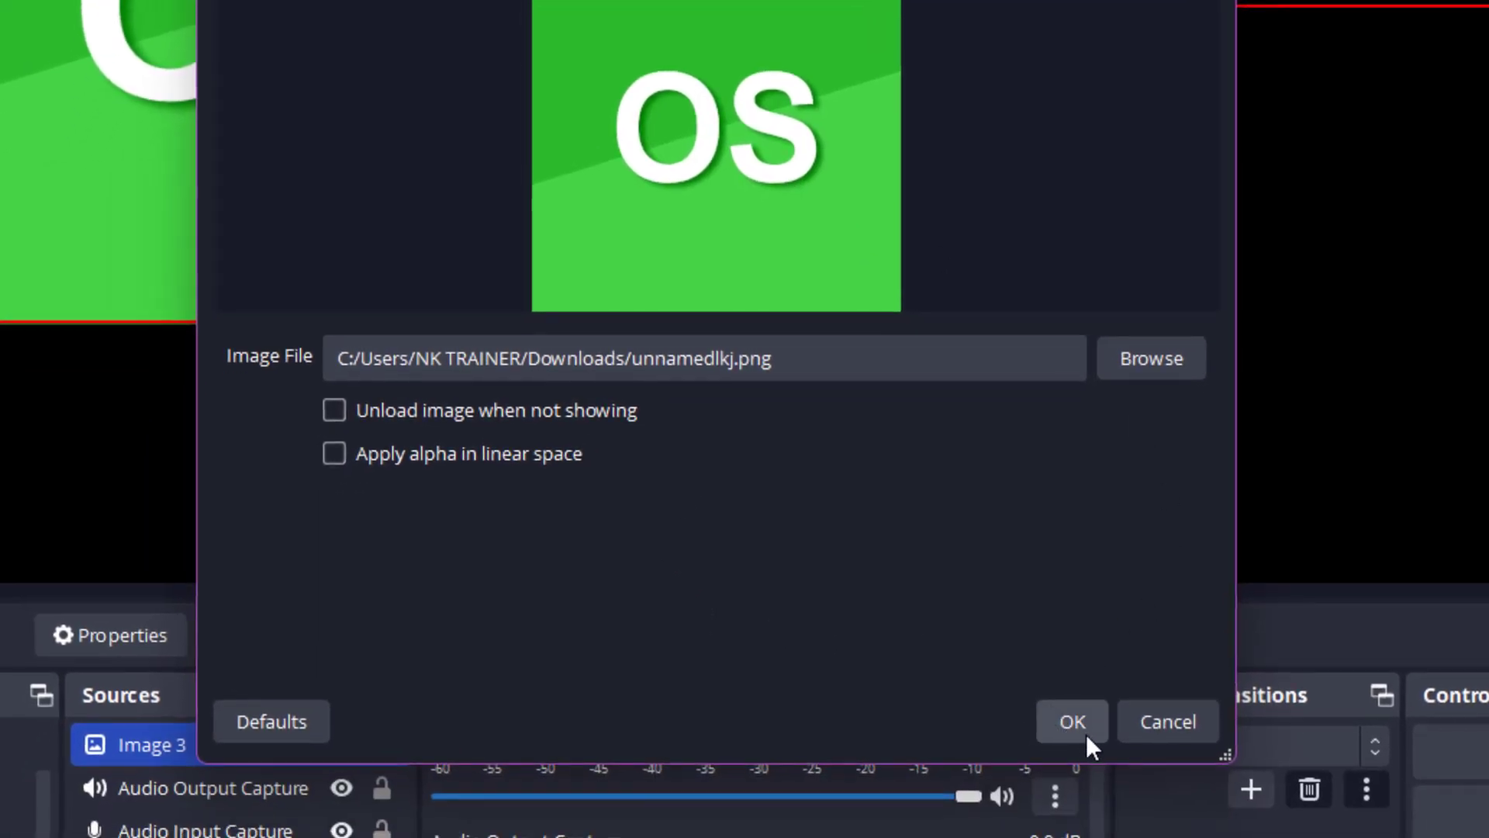
left_click(1073, 724)
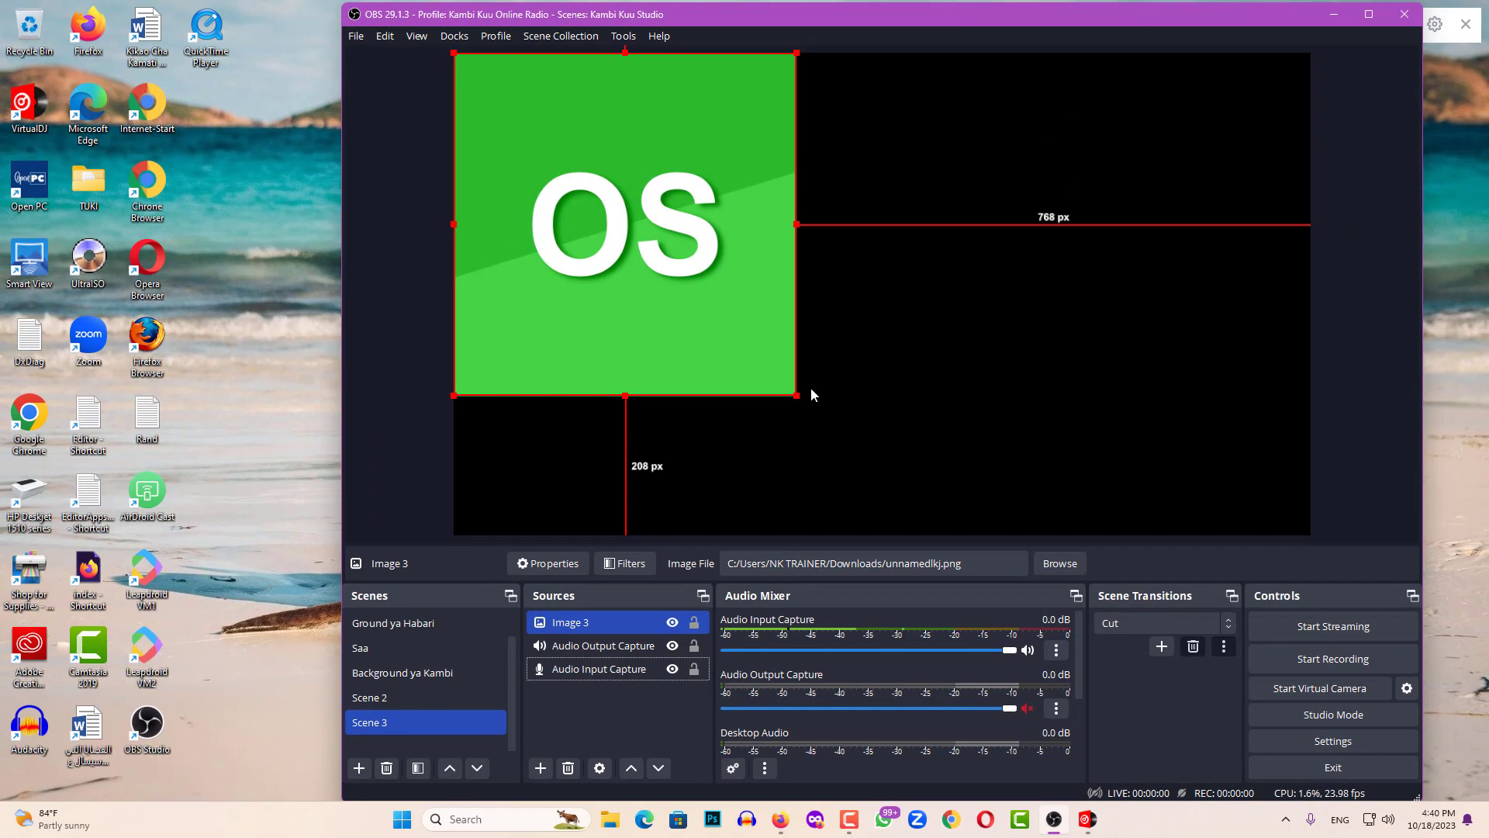
Step: Enlarge the OS image to span the full canvas width and shift it upward so its lettering is centred vertically
left_click_drag(796, 395, 937, 535)
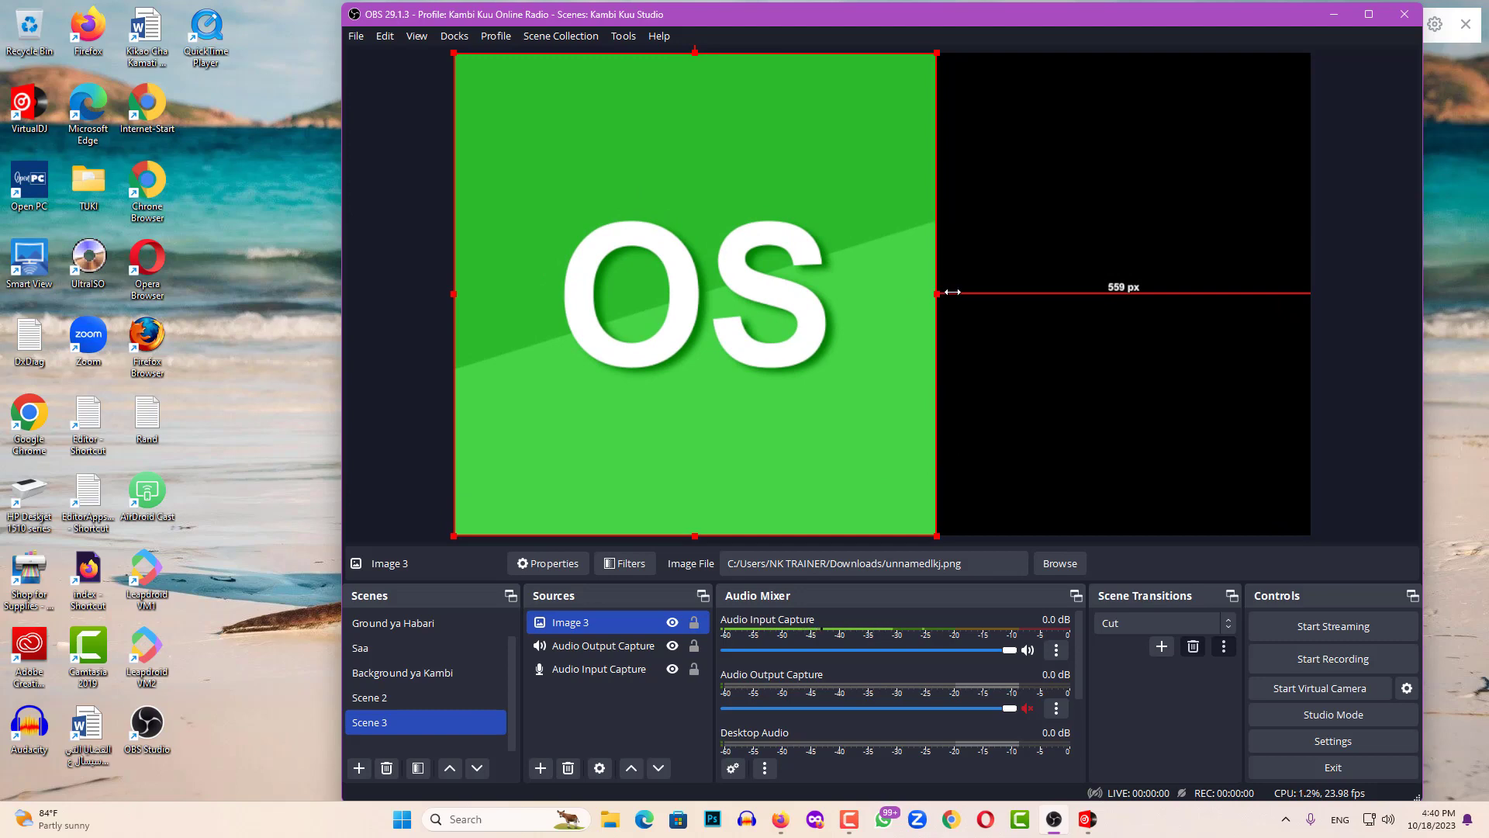
left_click_drag(942, 295, 1309, 303)
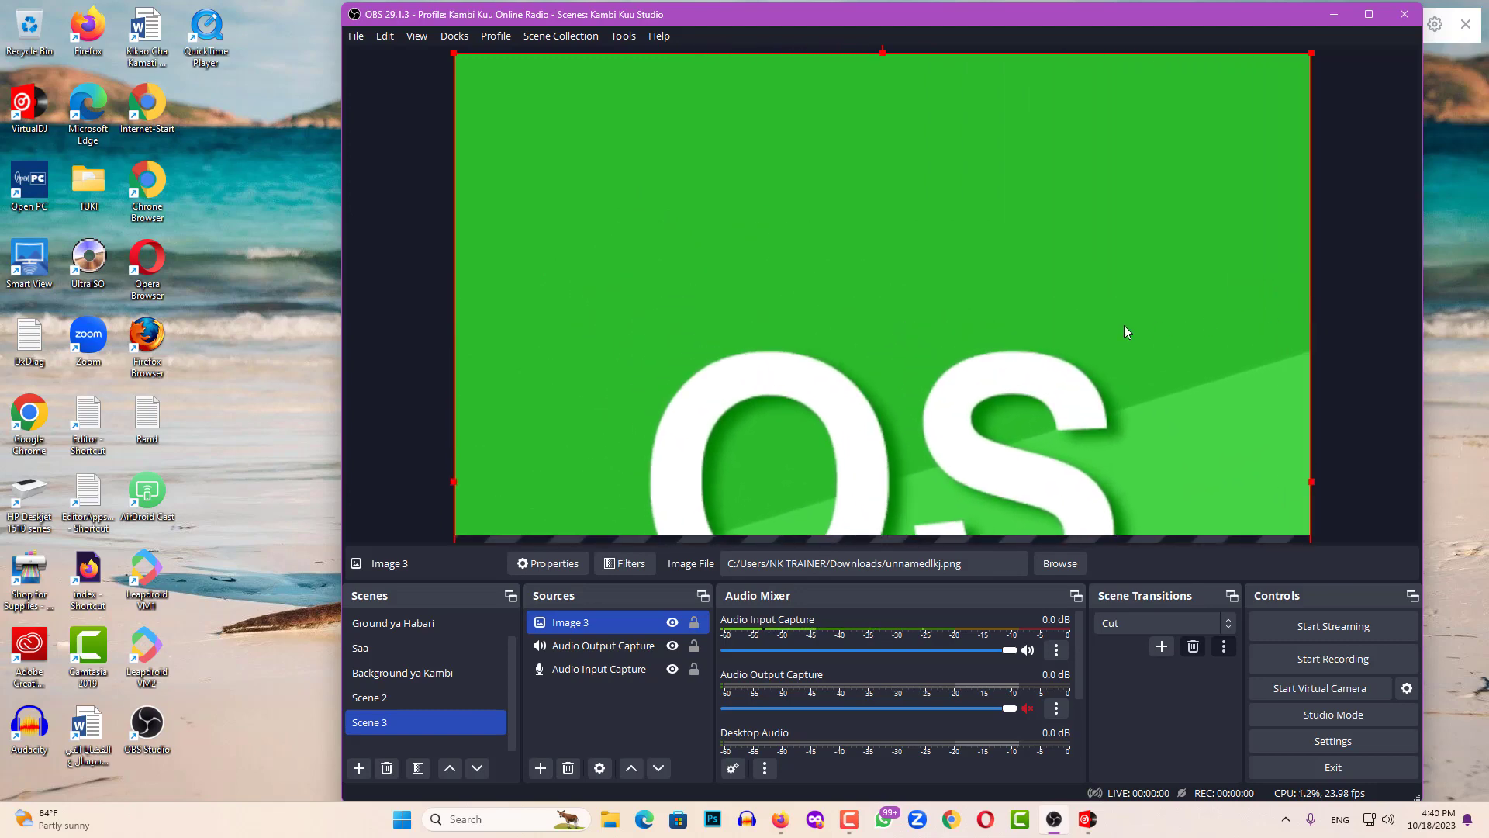
left_click_drag(1127, 332, 1120, 88)
left_click_drag(1096, 227, 1069, 263)
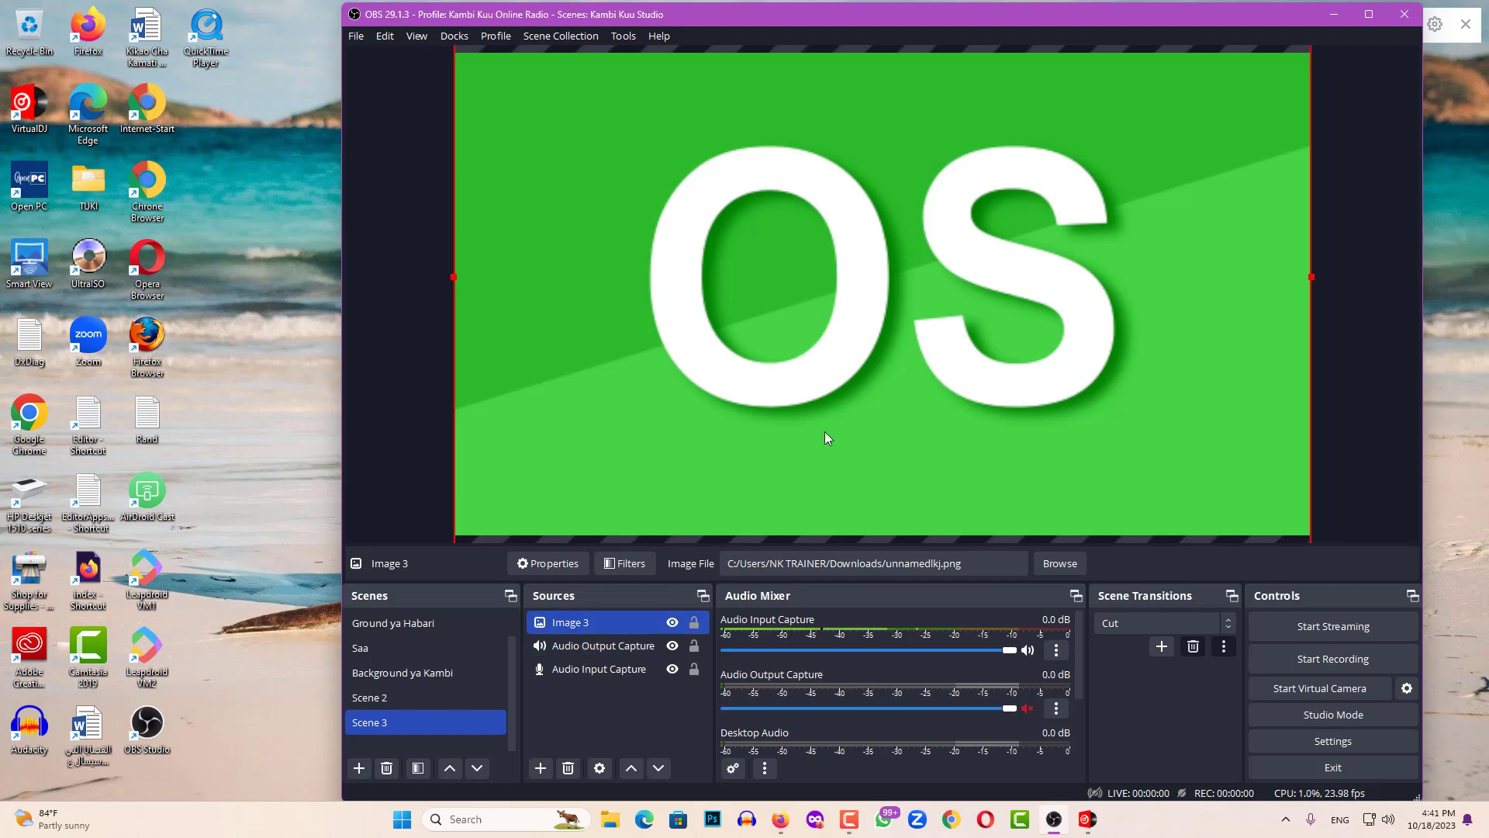
Step: Toggle the OS image source's visibility off and back on several times
left_click(672, 623)
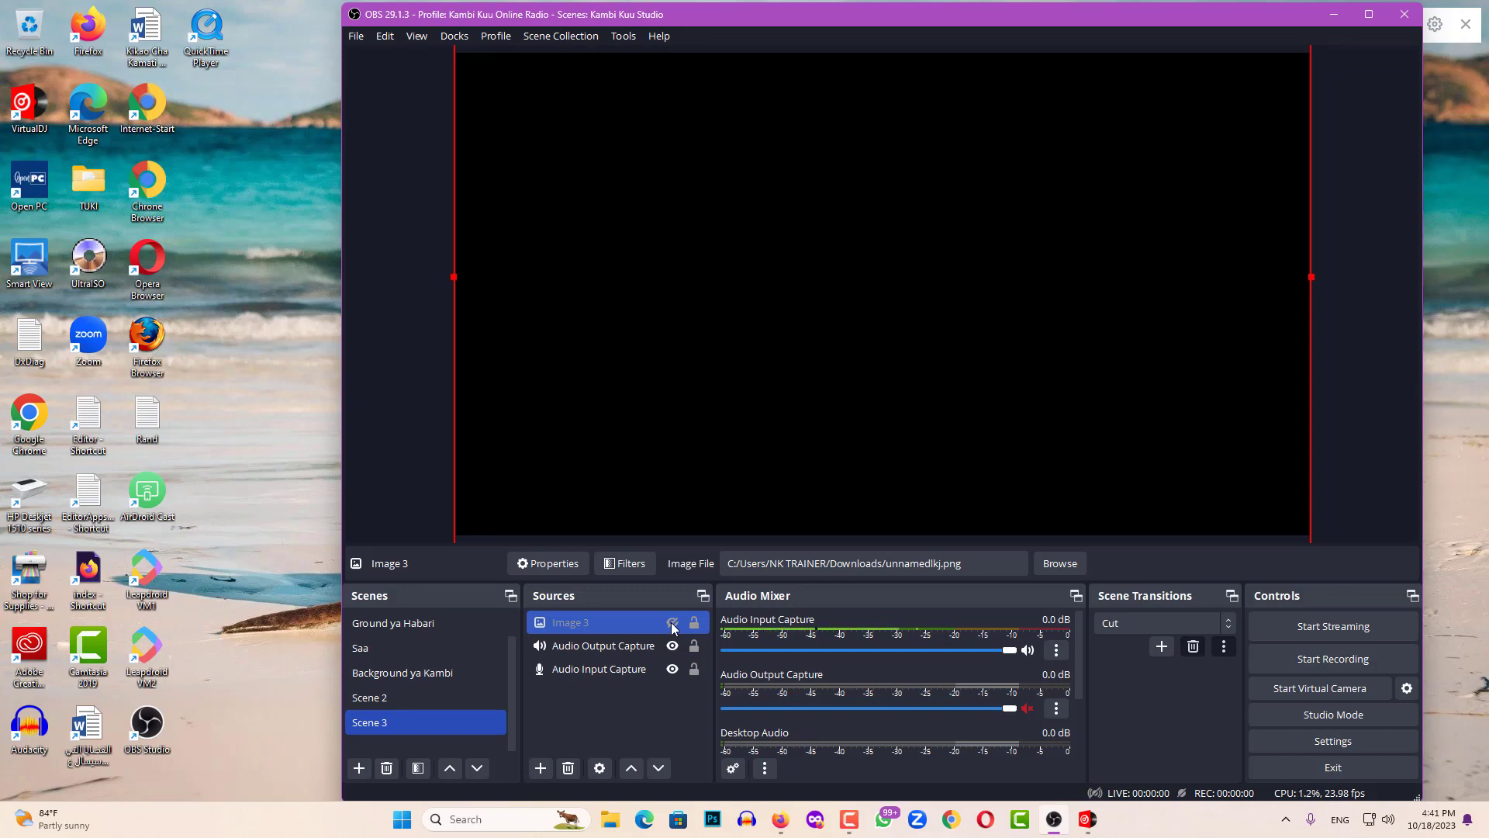
left_click(671, 623)
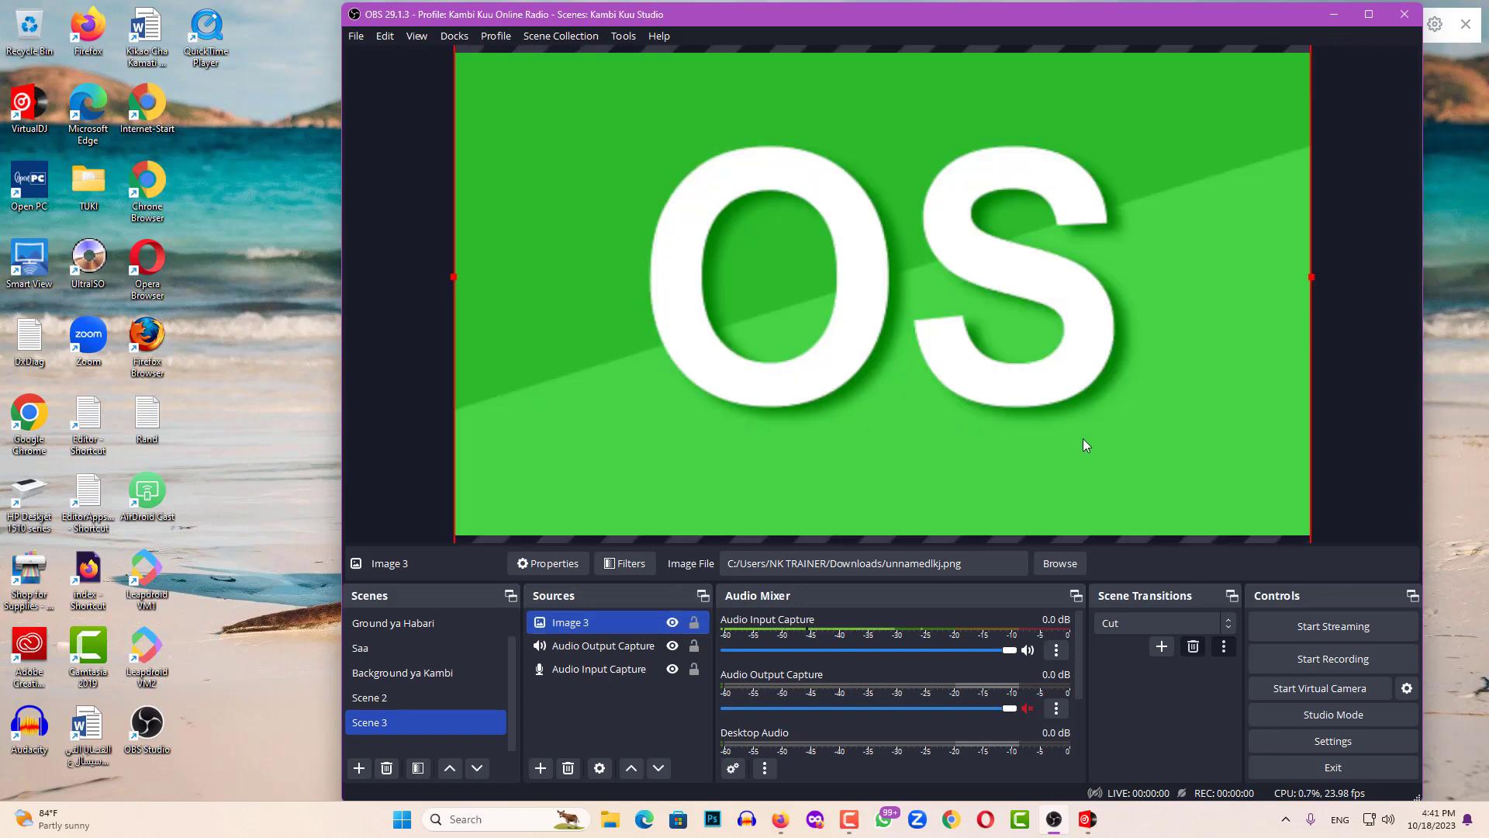
left_click(675, 623)
left_click(675, 622)
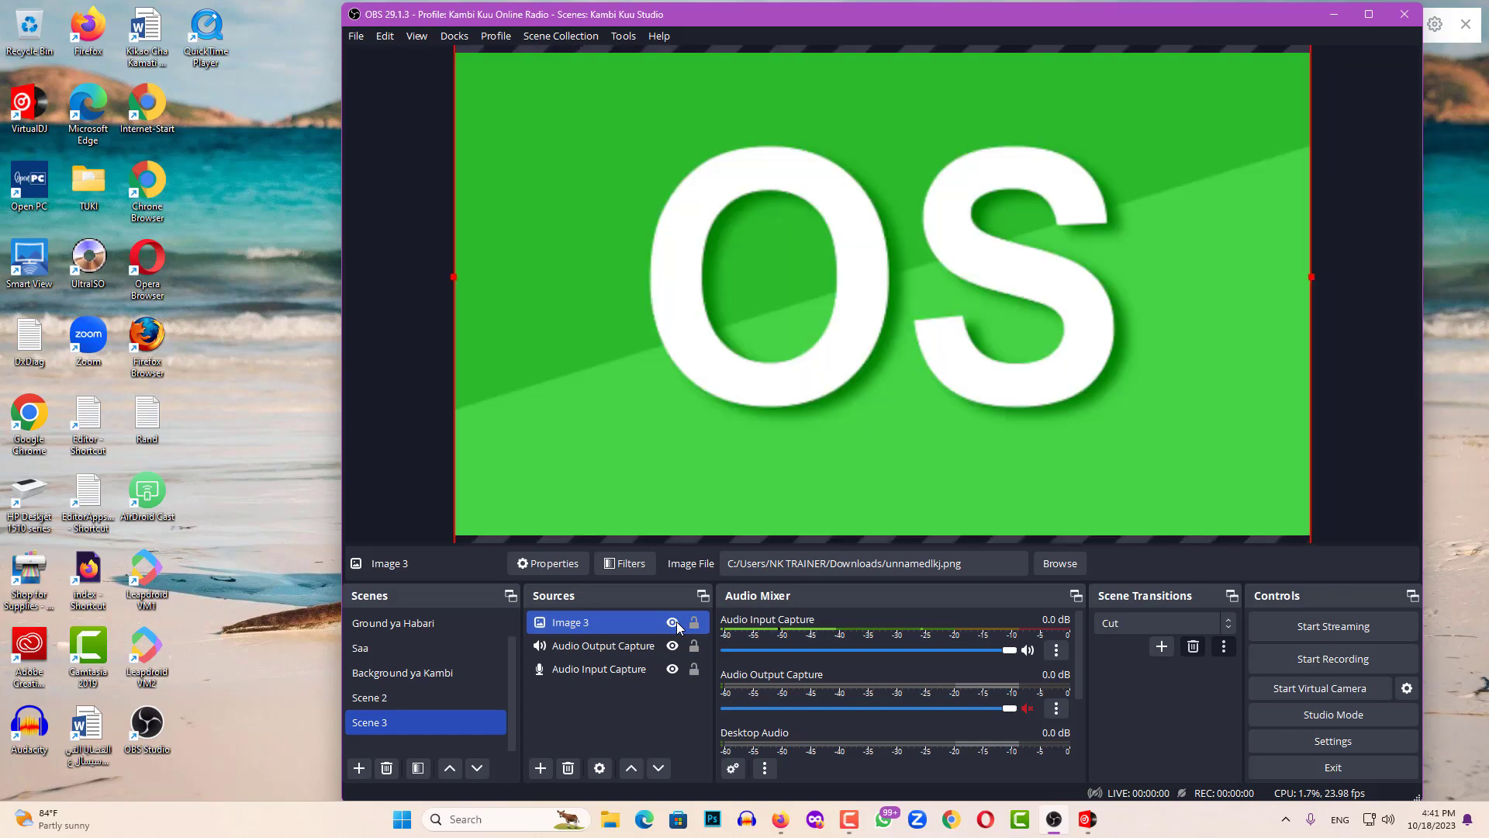
left_click(674, 622)
left_click(673, 622)
Step: Switch to Firefox to view the online radio live post on the Facebook page, and return to OBS
left_click(788, 822)
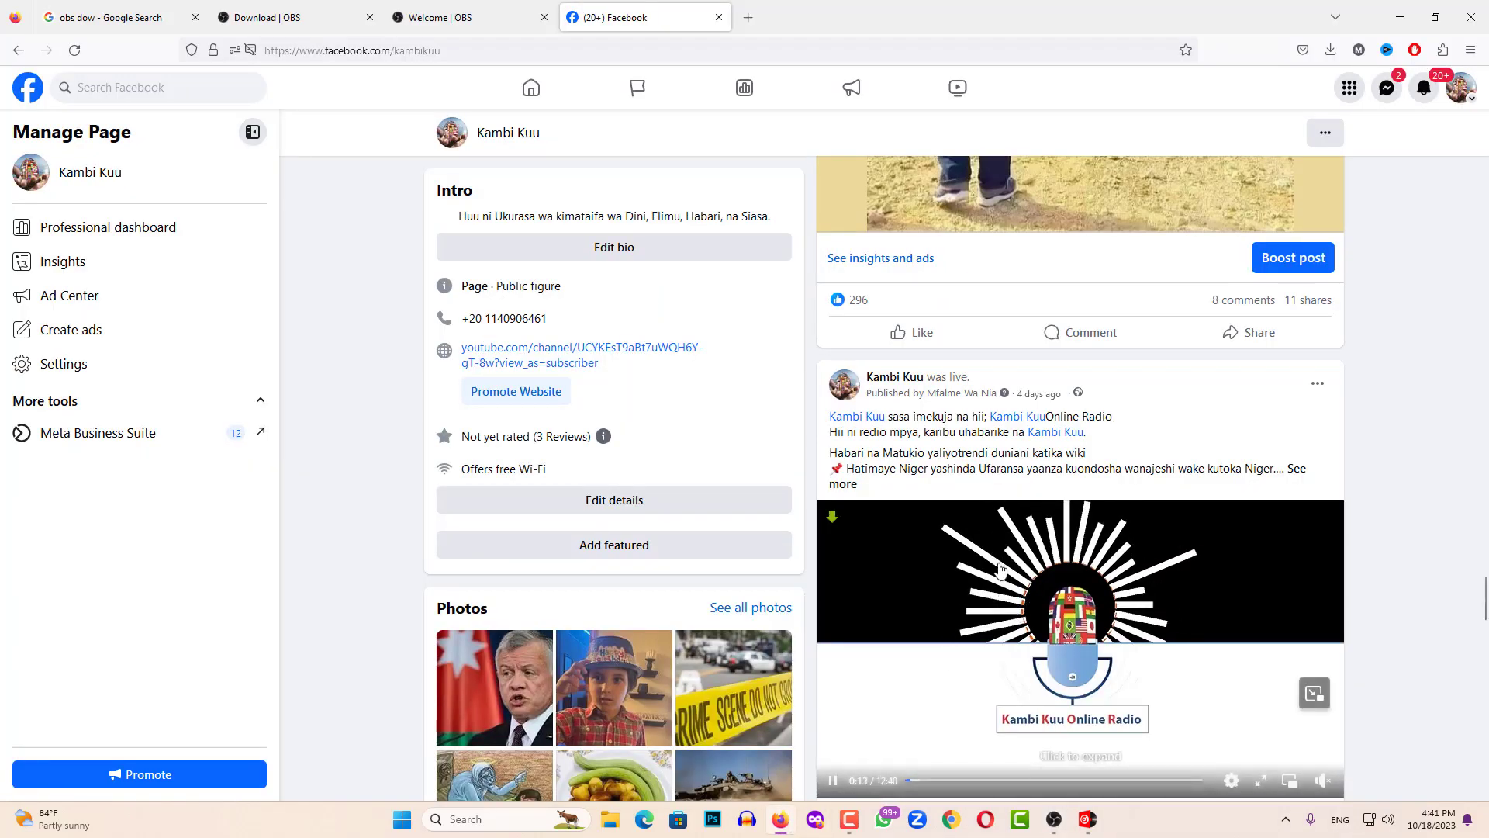
left_click(1400, 17)
left_click(611, 725)
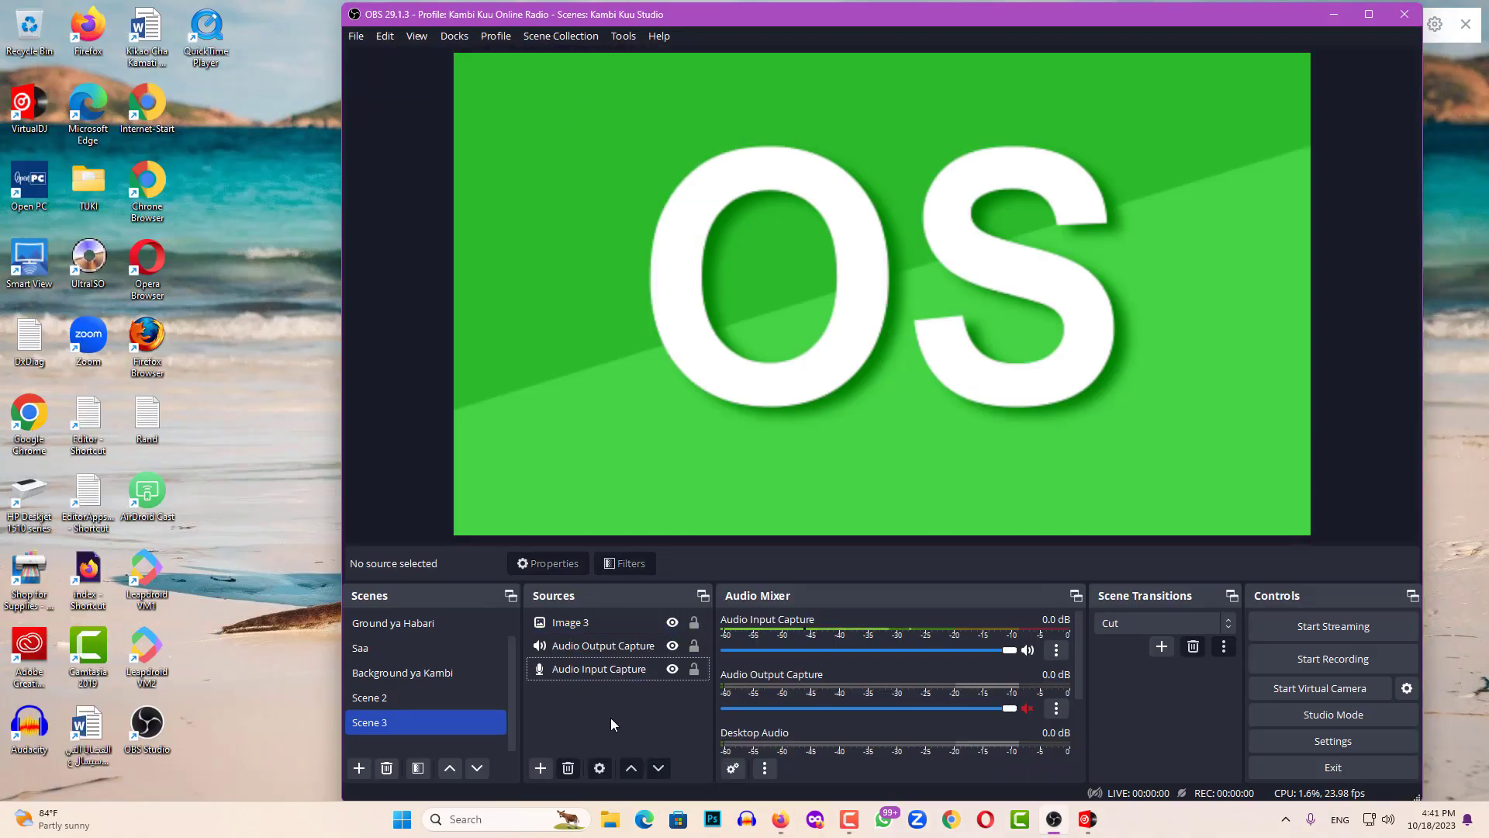
Step: Switch to Firefox and search the web for "spectralizer for obs" in a new tab
left_click(780, 822)
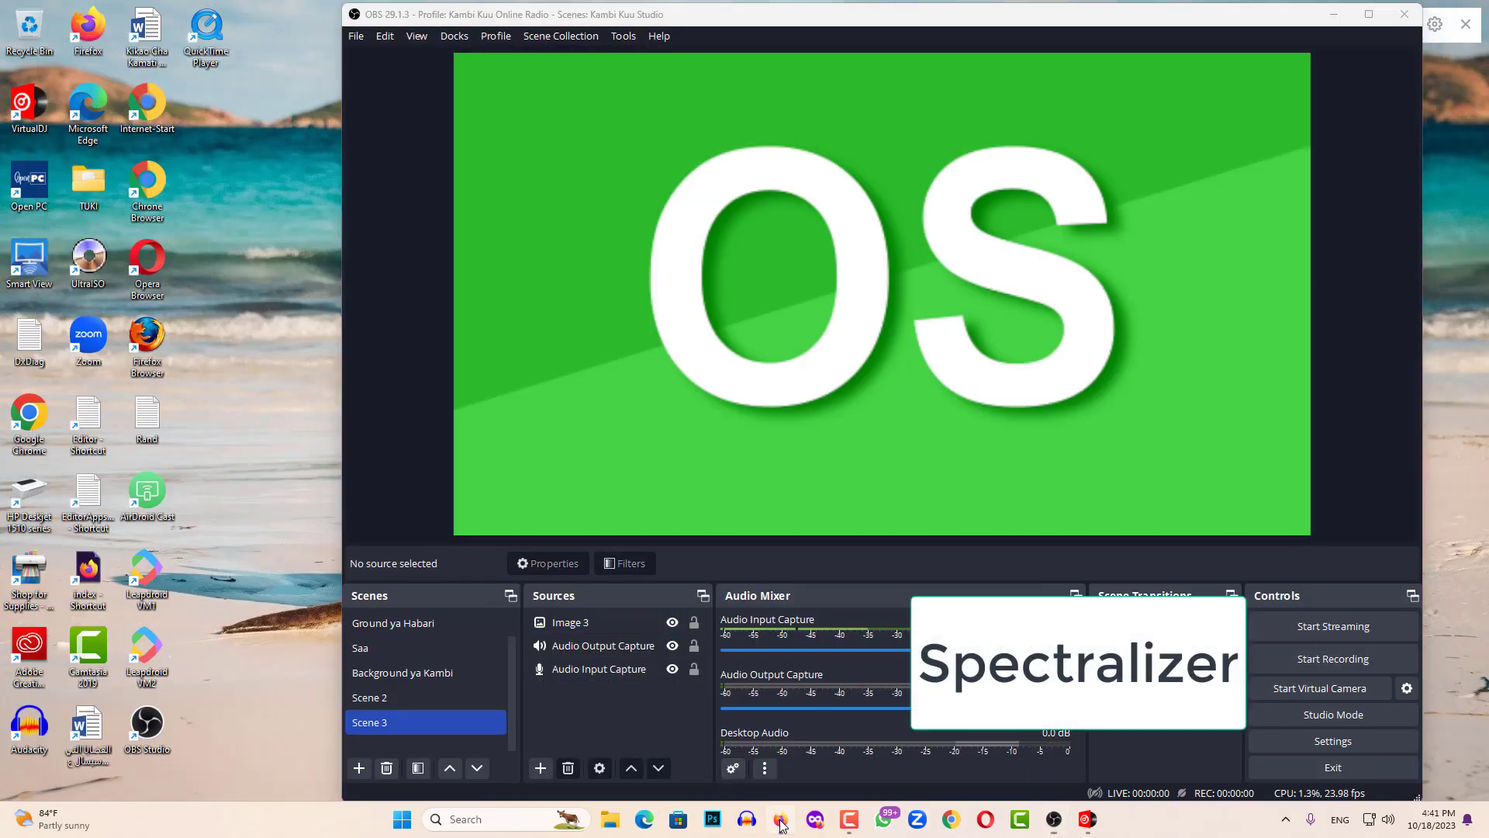
left_click(753, 17)
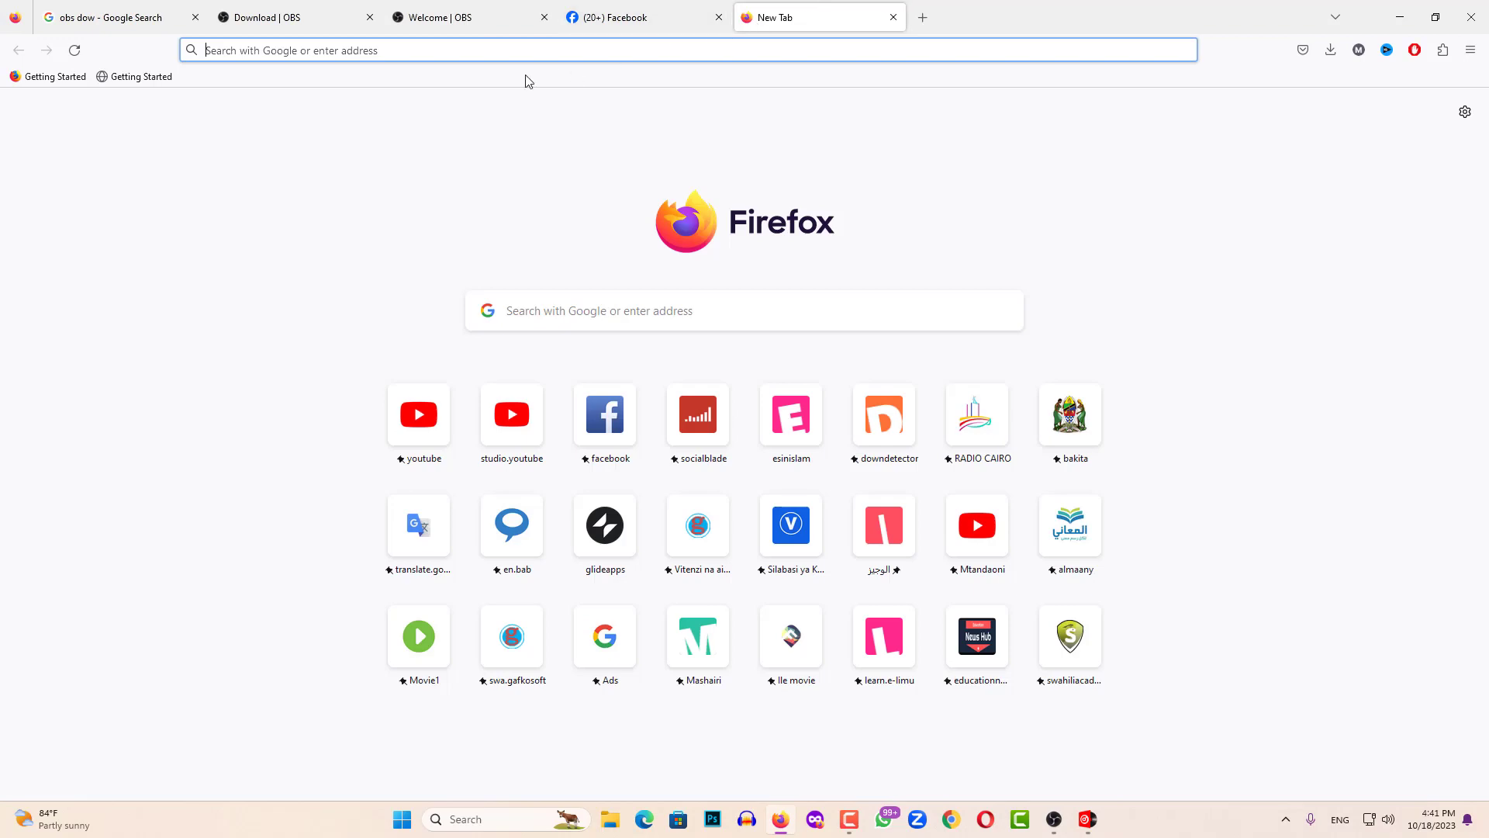
type("sp")
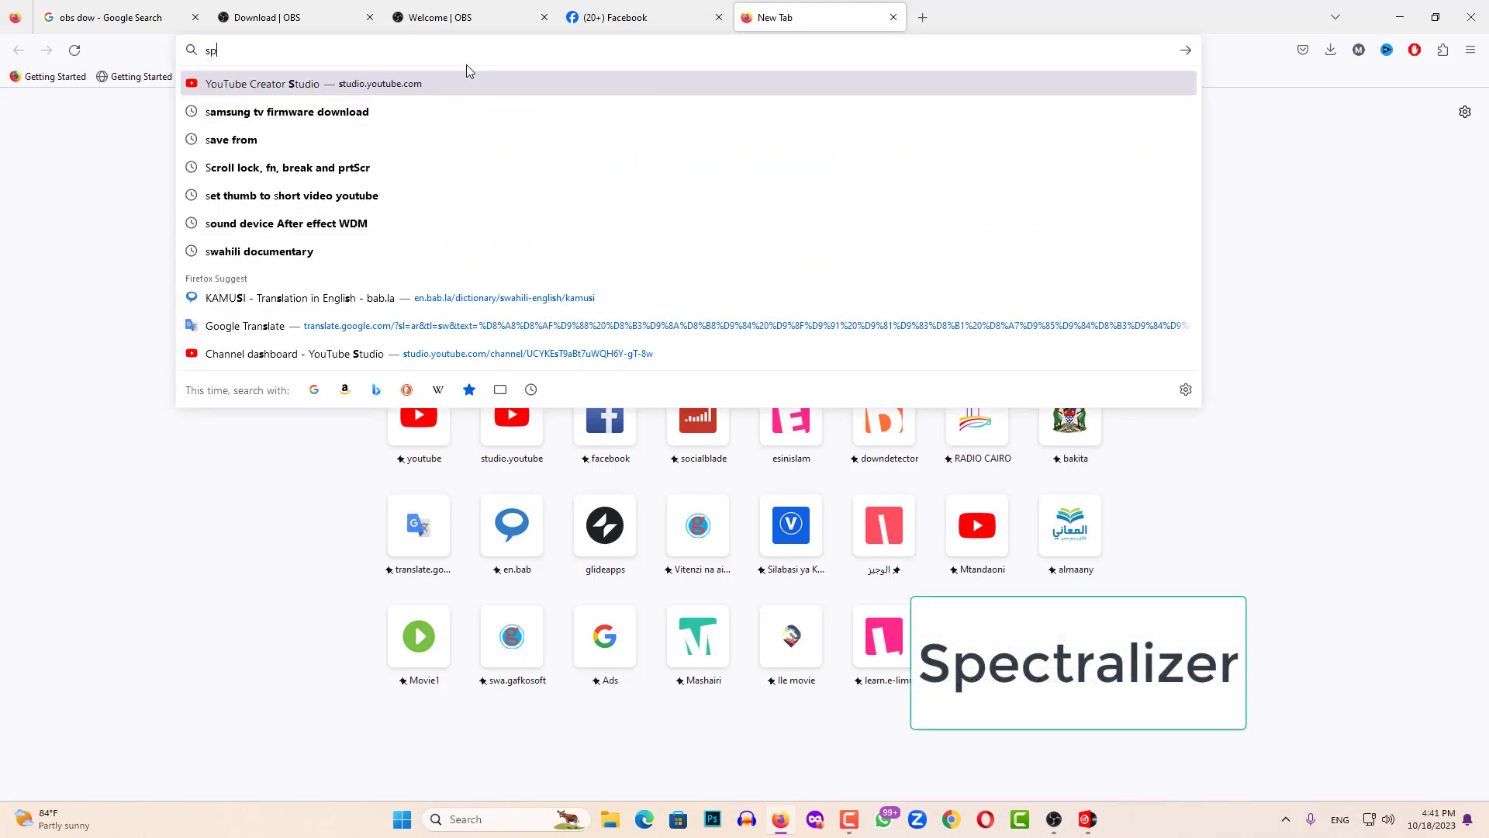
type("ectralizer for obs")
key("Return")
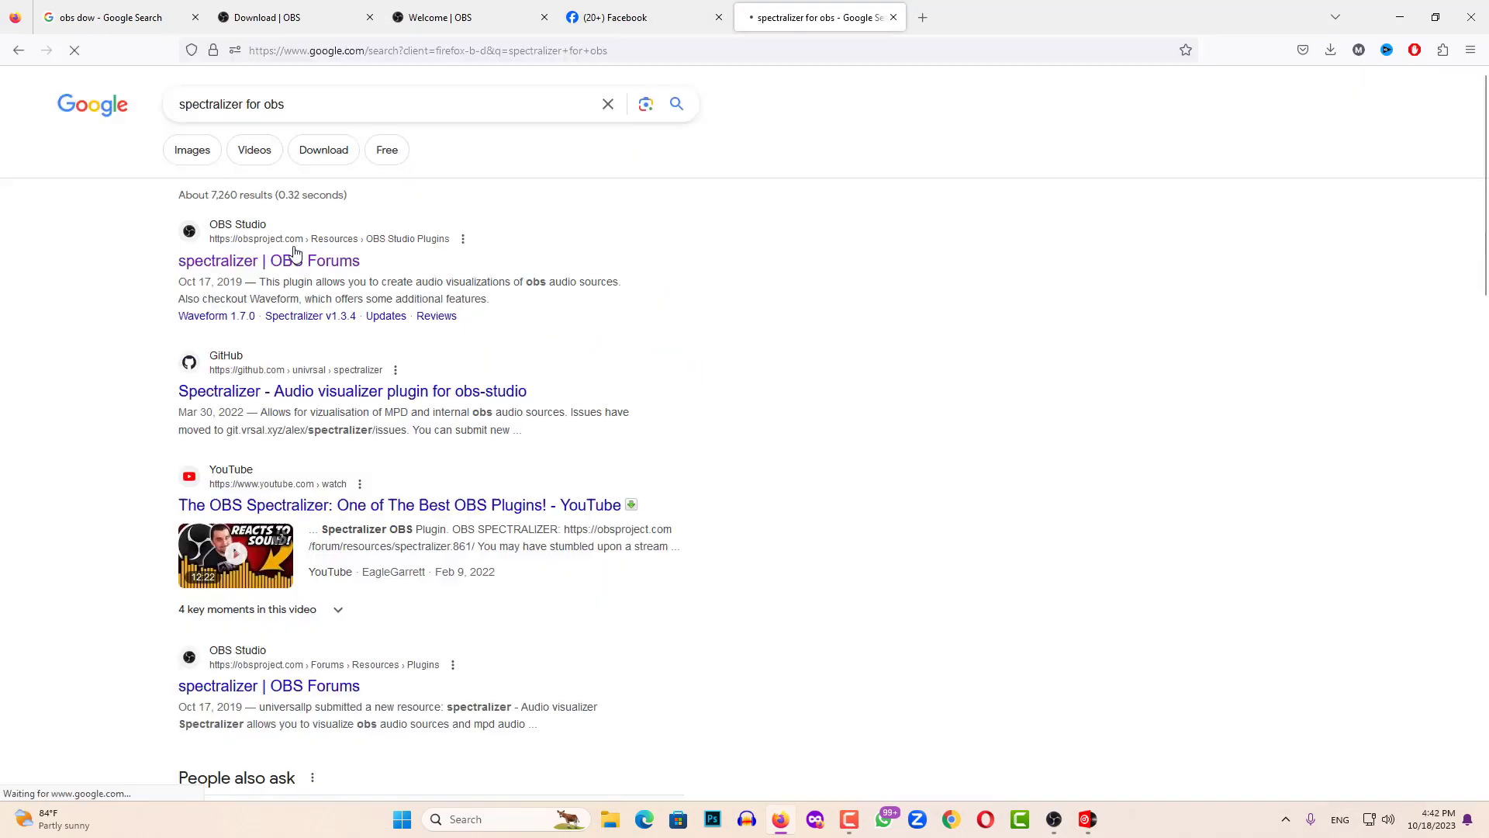
Step: Open the spectralizer OBS Forums result, download spectralizer.v1.3.4.bin.windows.zip from its release page and show the file in its folder
left_click(293, 263)
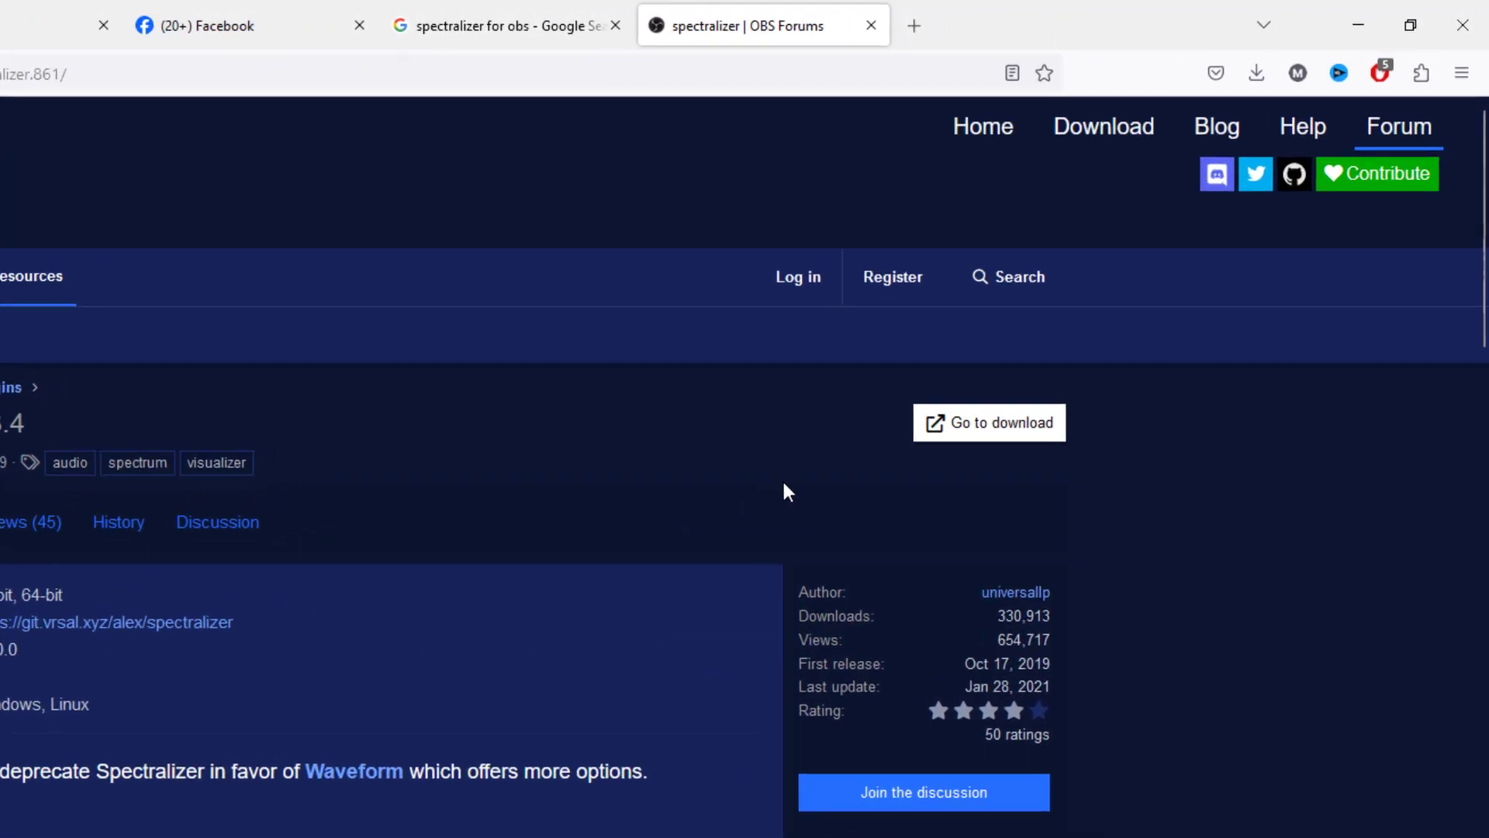
left_click(982, 428)
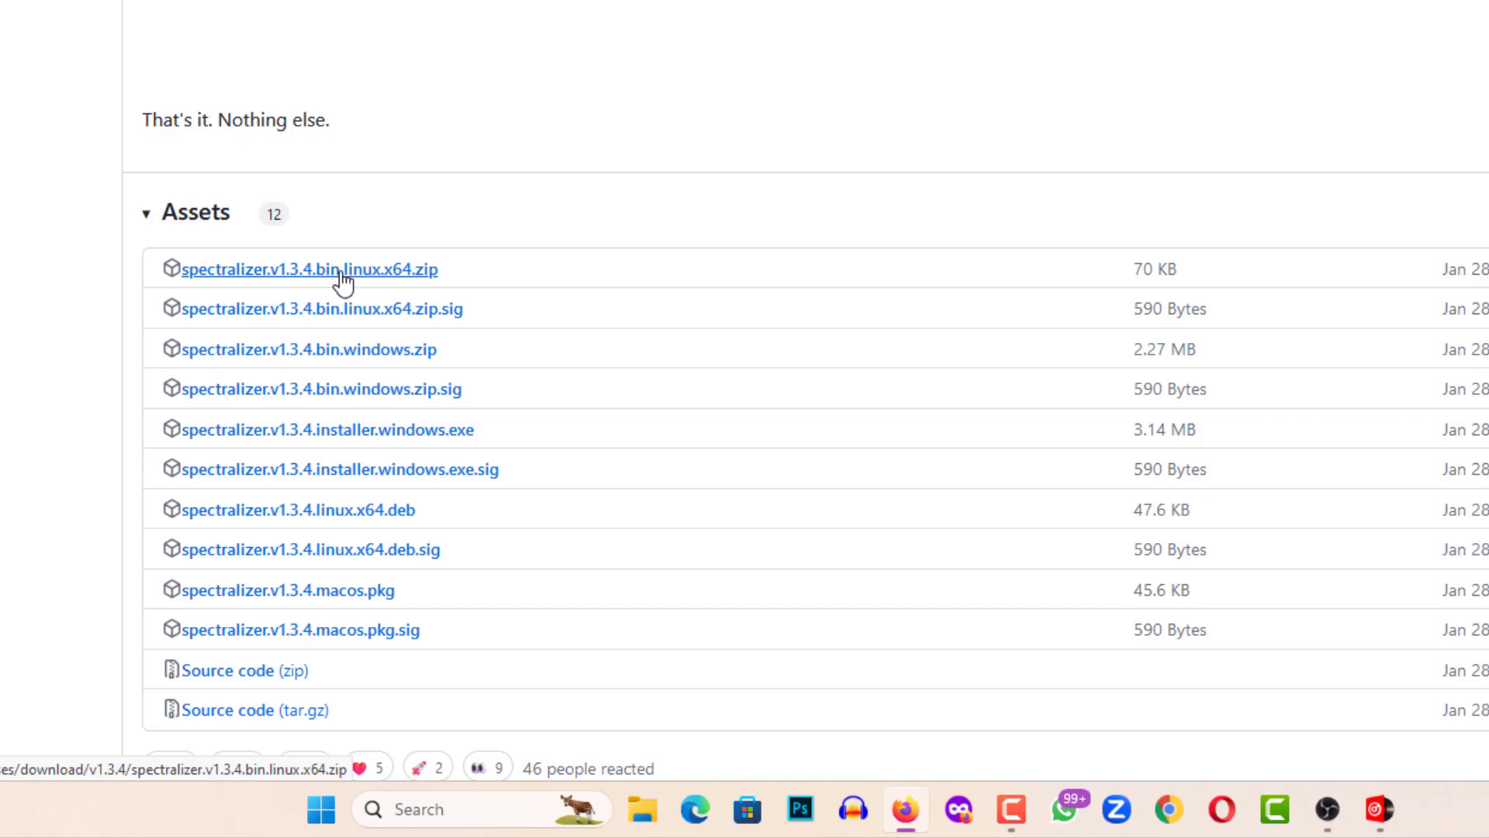
left_click(362, 351)
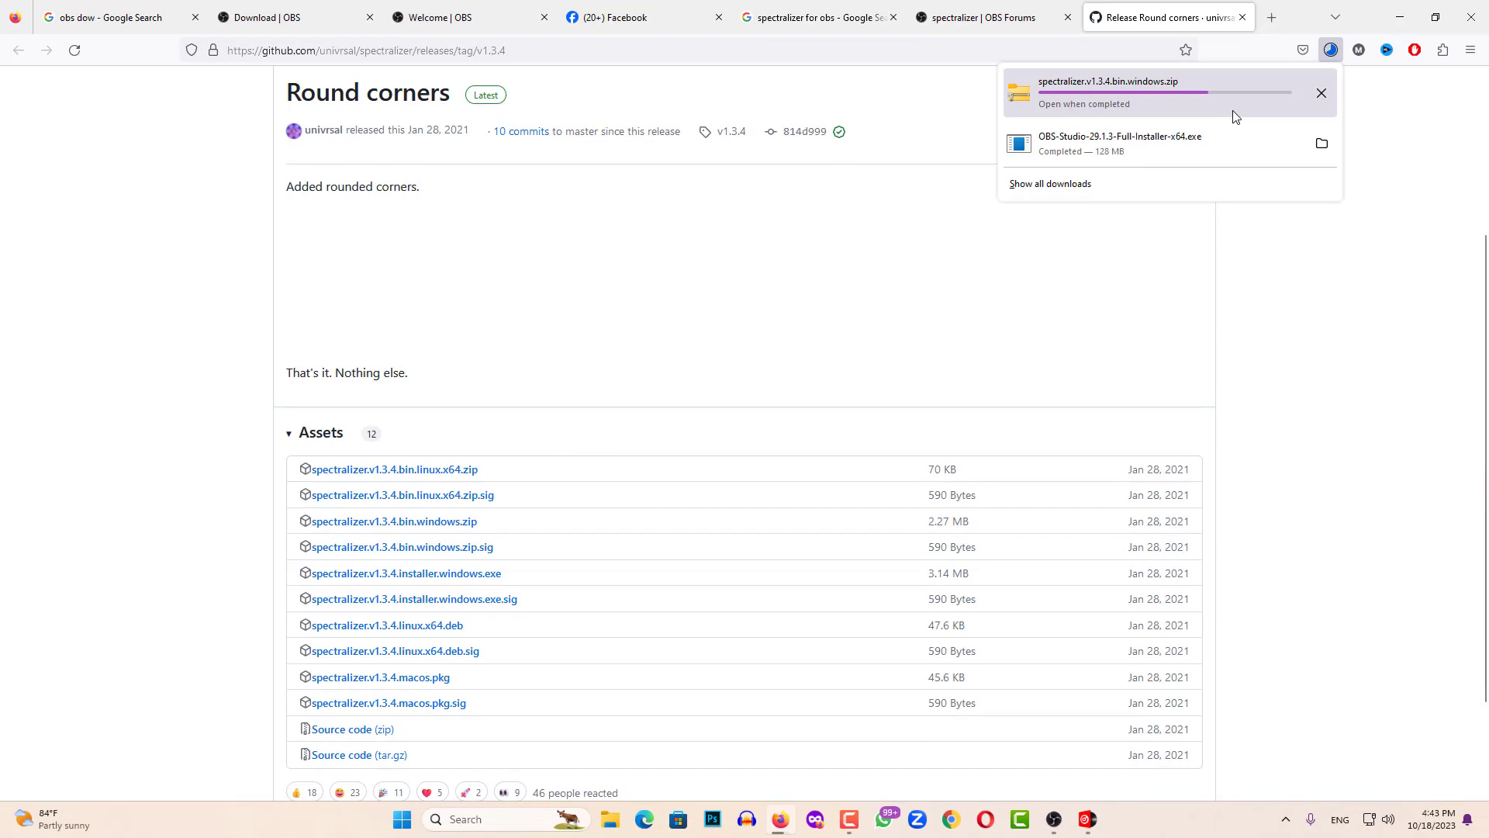
left_click(1322, 90)
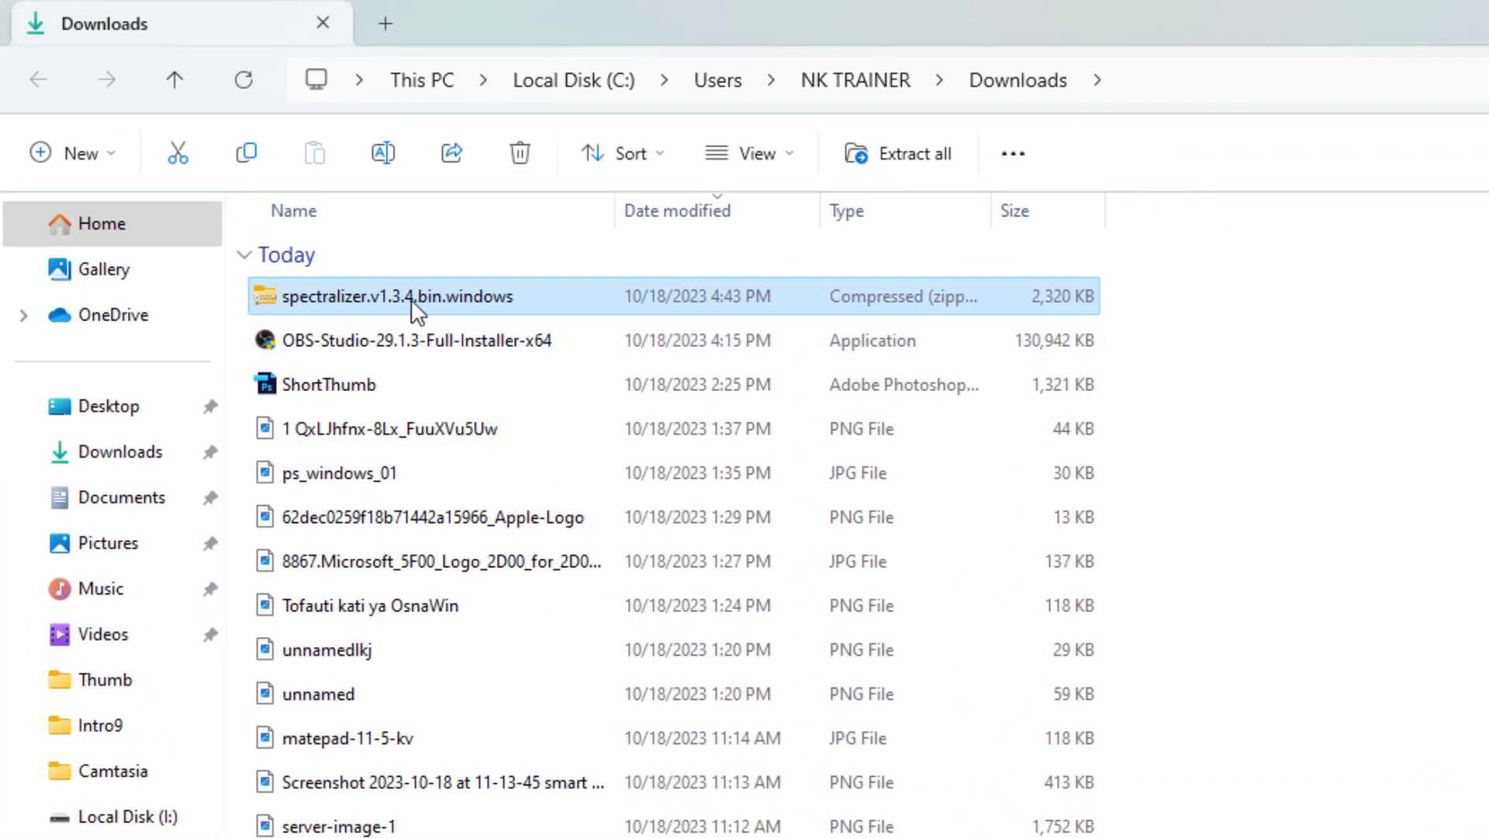
Step: Copy all contents of the spectralizer.v1.3.4.bin.windows archive and open the obs-studio folder in Program Files on drive C
double_click(417, 307)
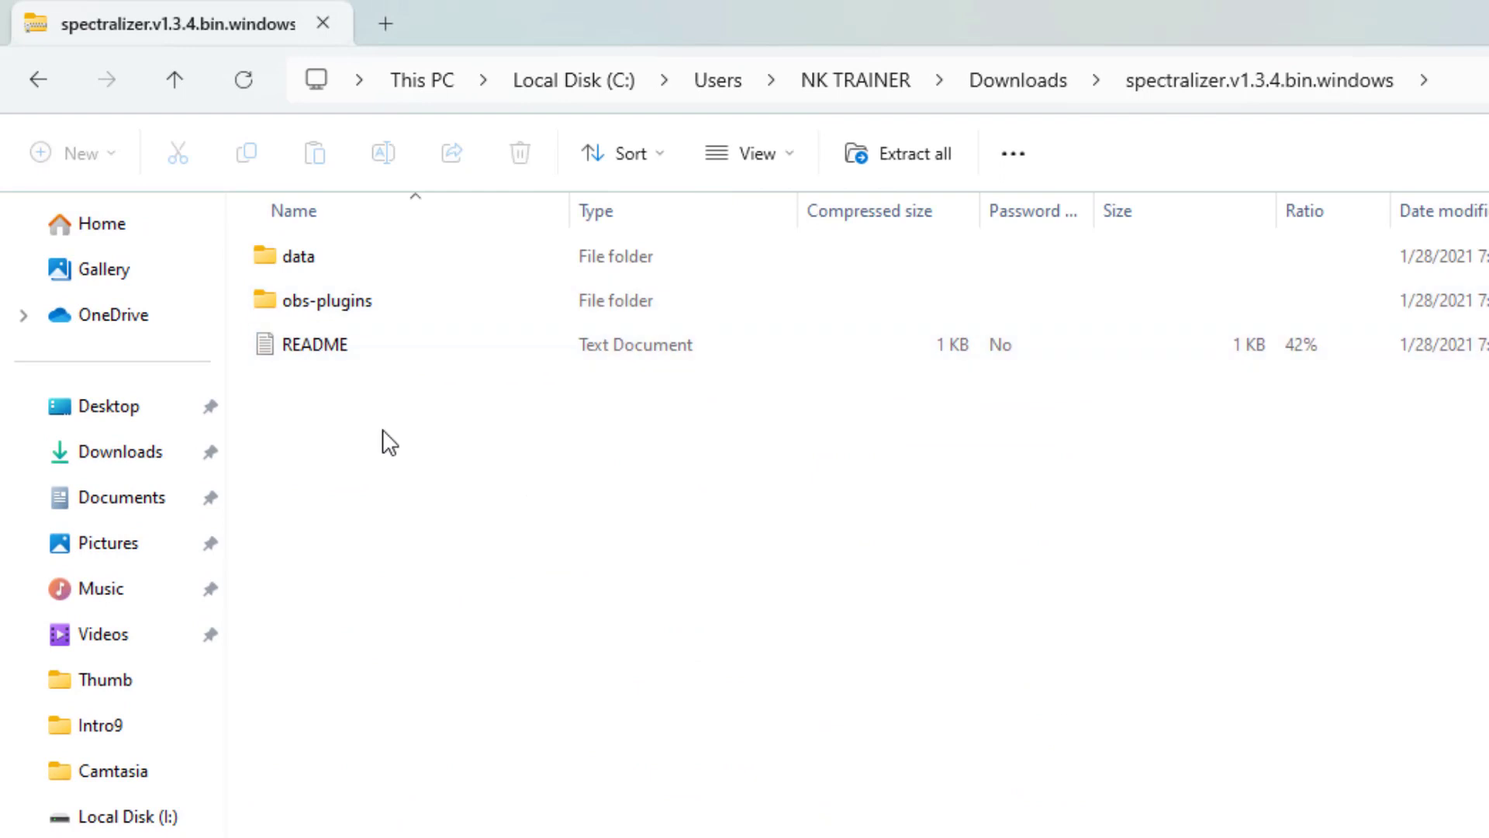
key("ctrl+a")
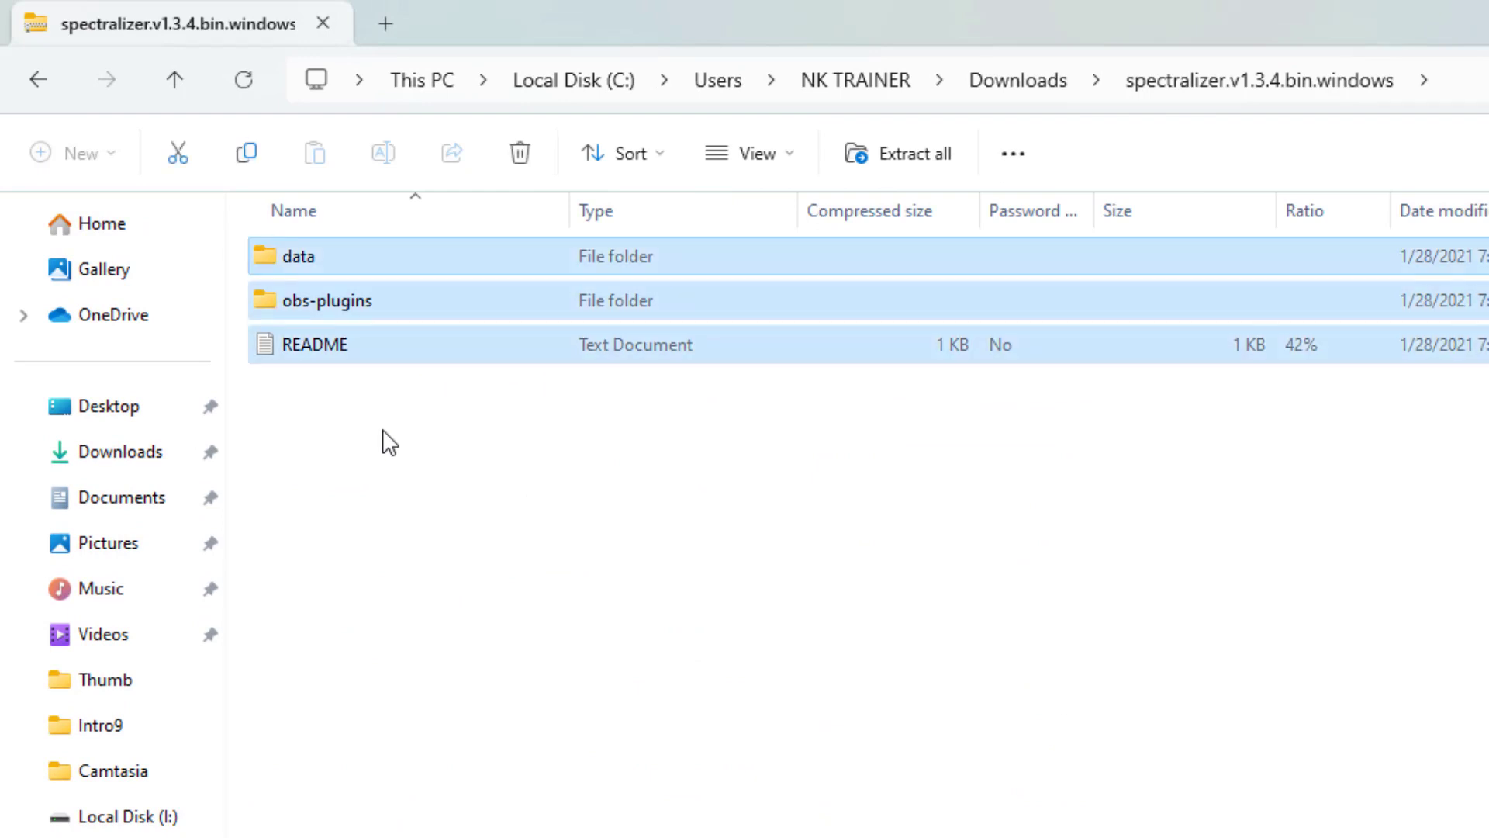
left_click(117, 836)
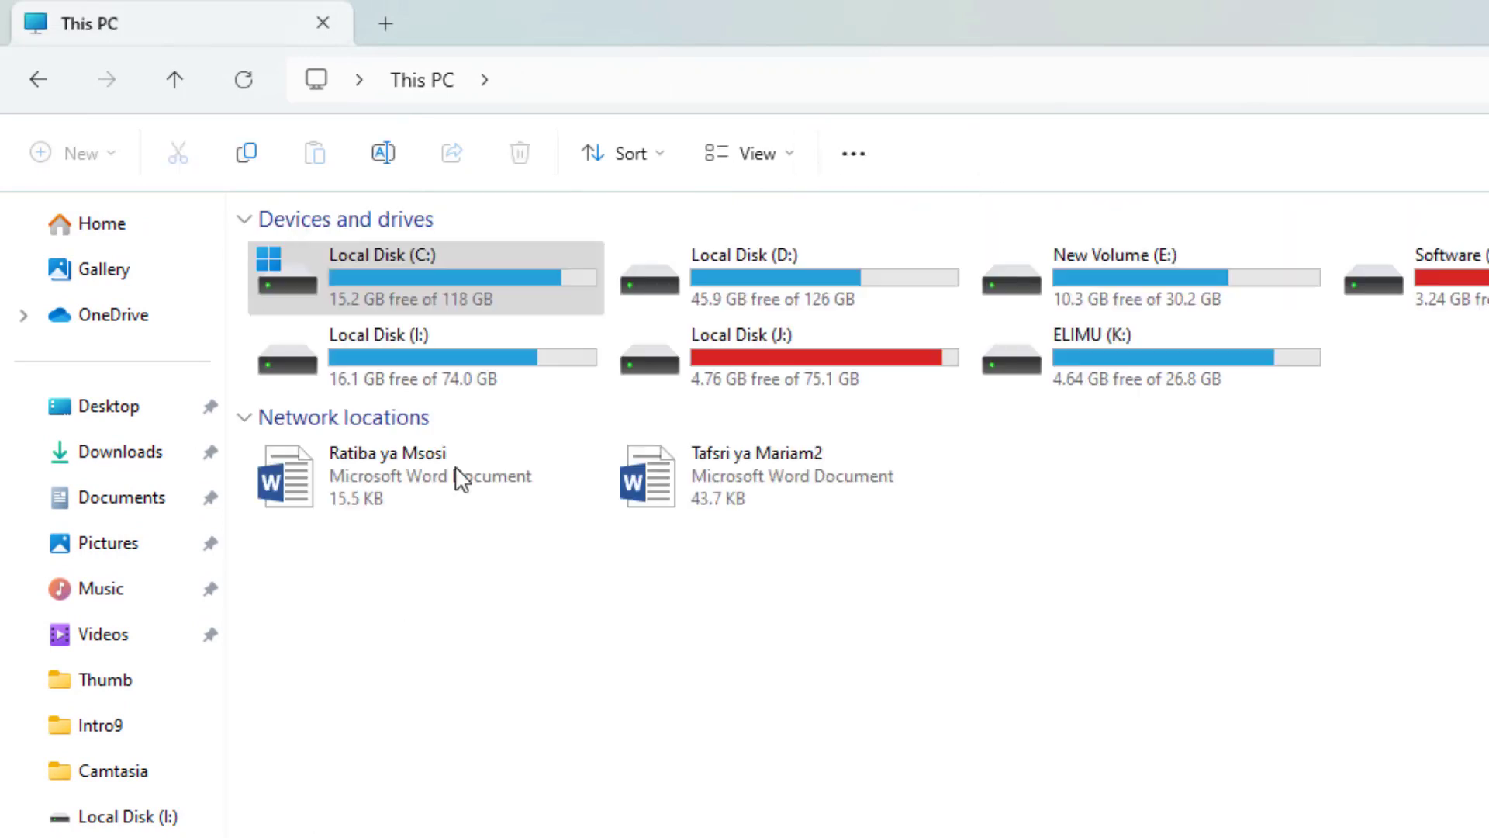
double_click(443, 279)
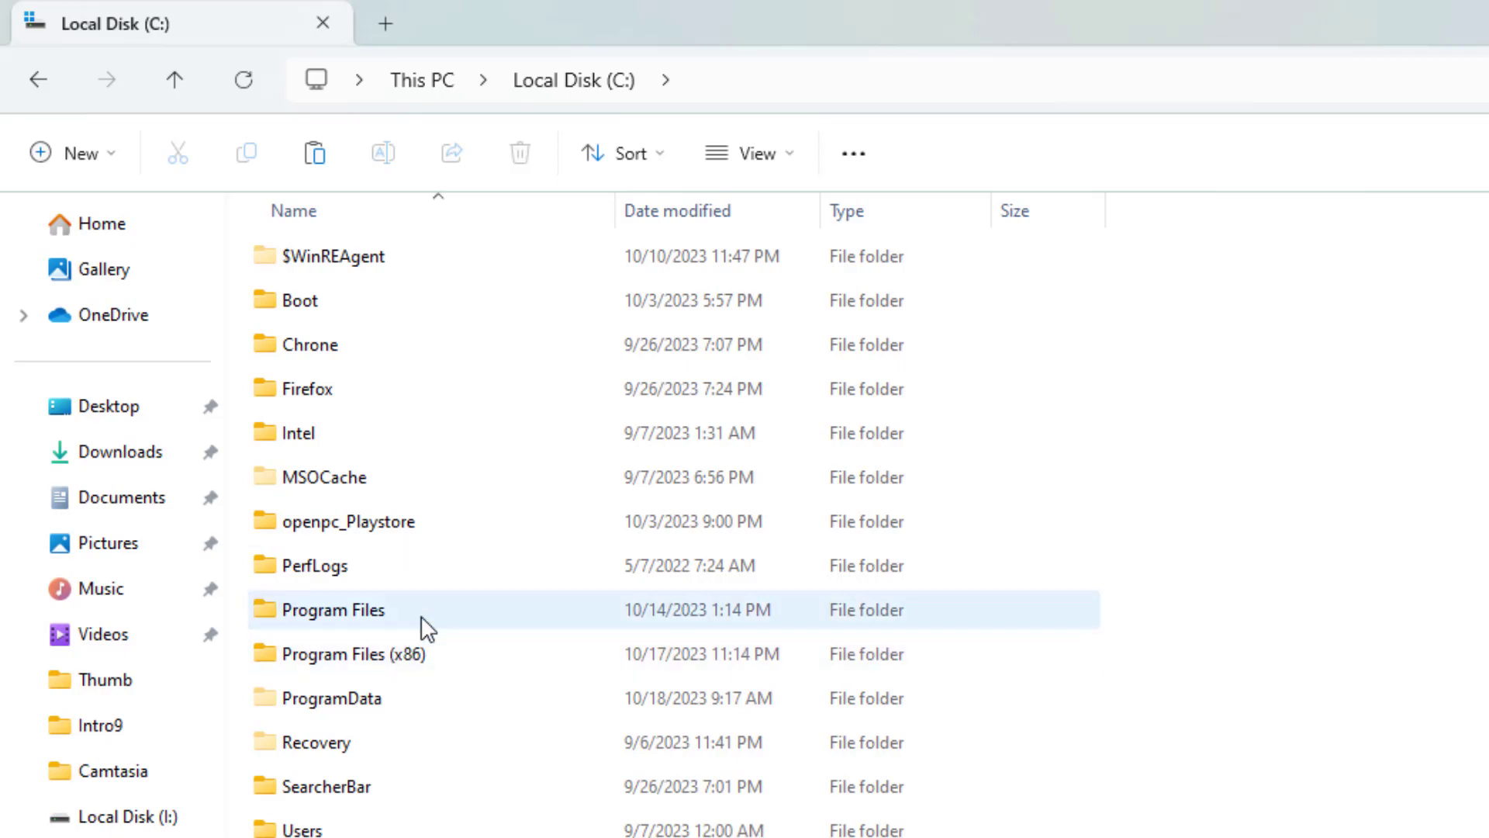
double_click(377, 613)
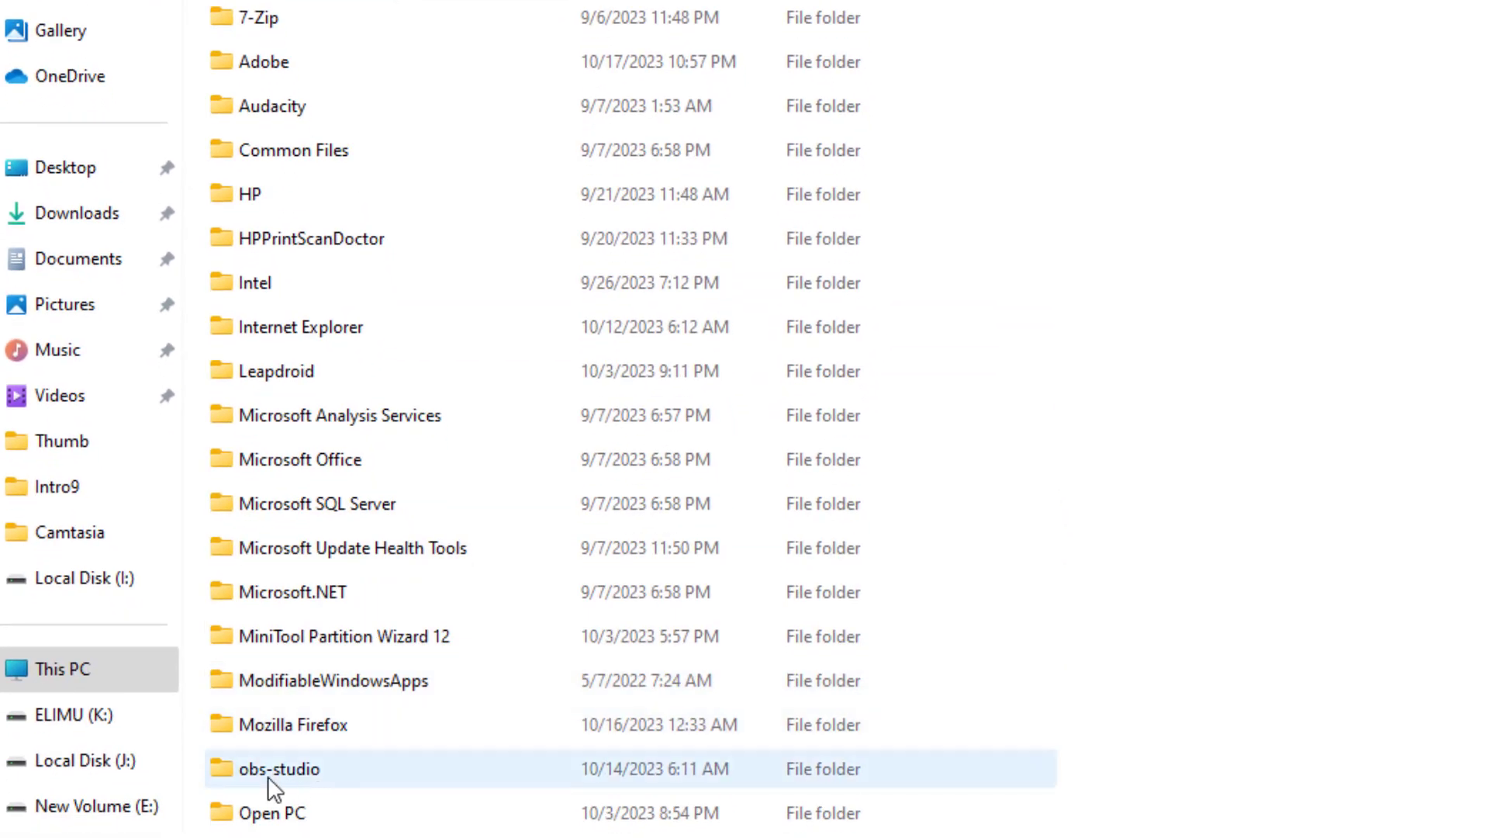
double_click(267, 775)
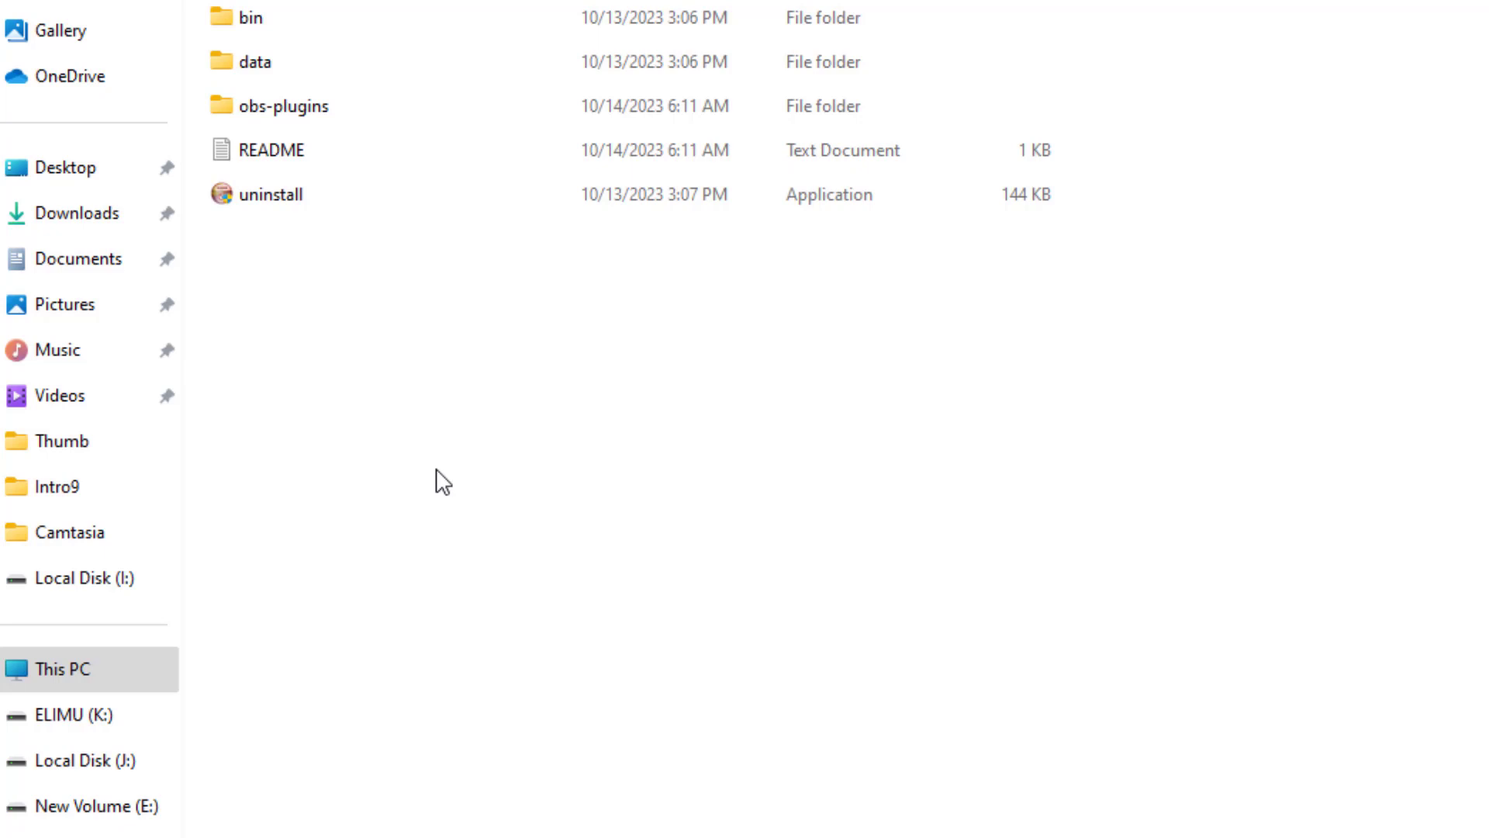
Step: Try to paste the copied plugin files into the obs-studio folder, replacing the existing files, and cancel the copy operation
key("ctrl+v")
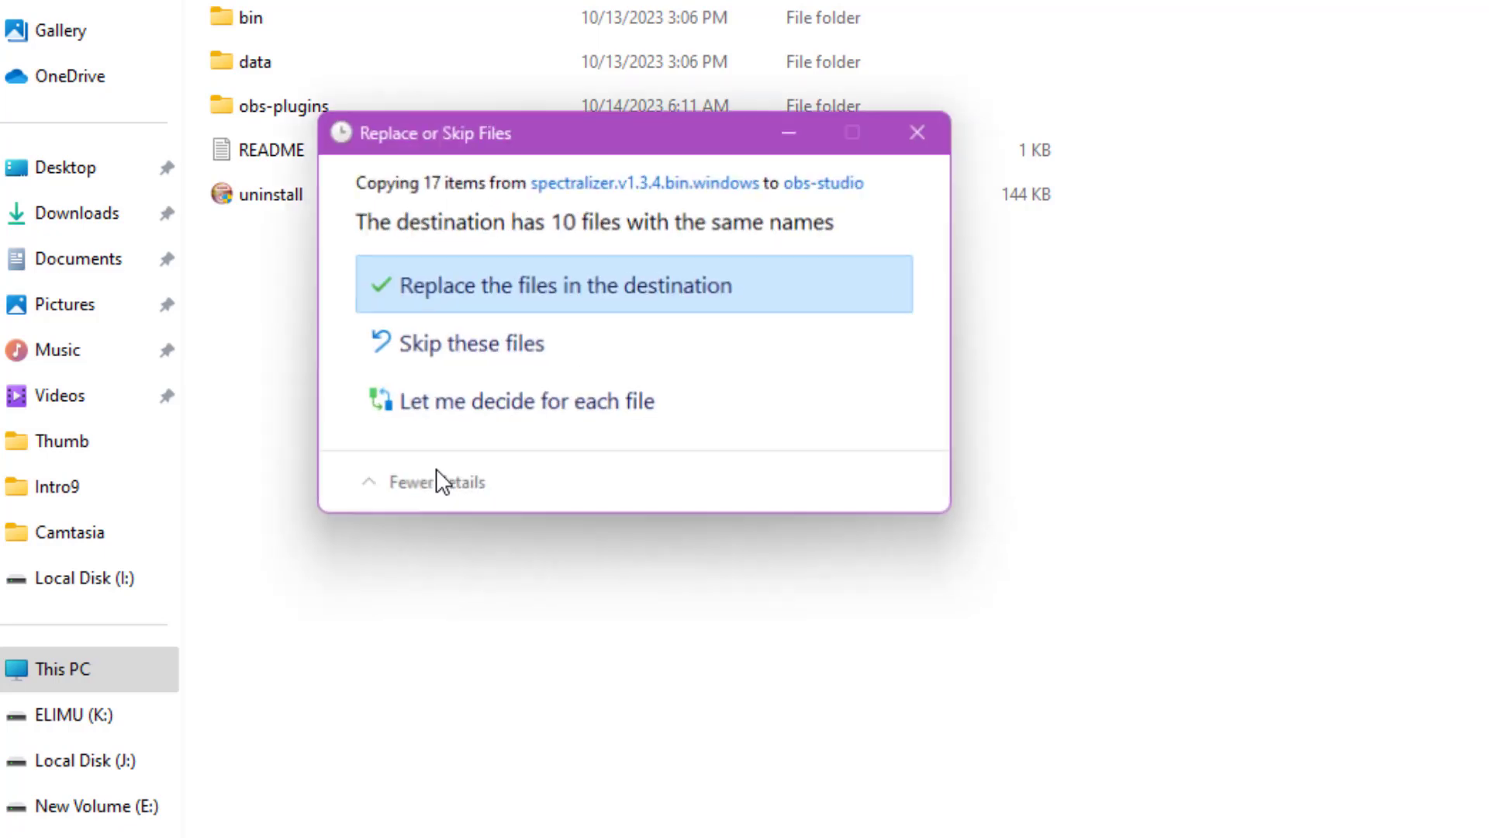
left_click(465, 284)
left_click(532, 377)
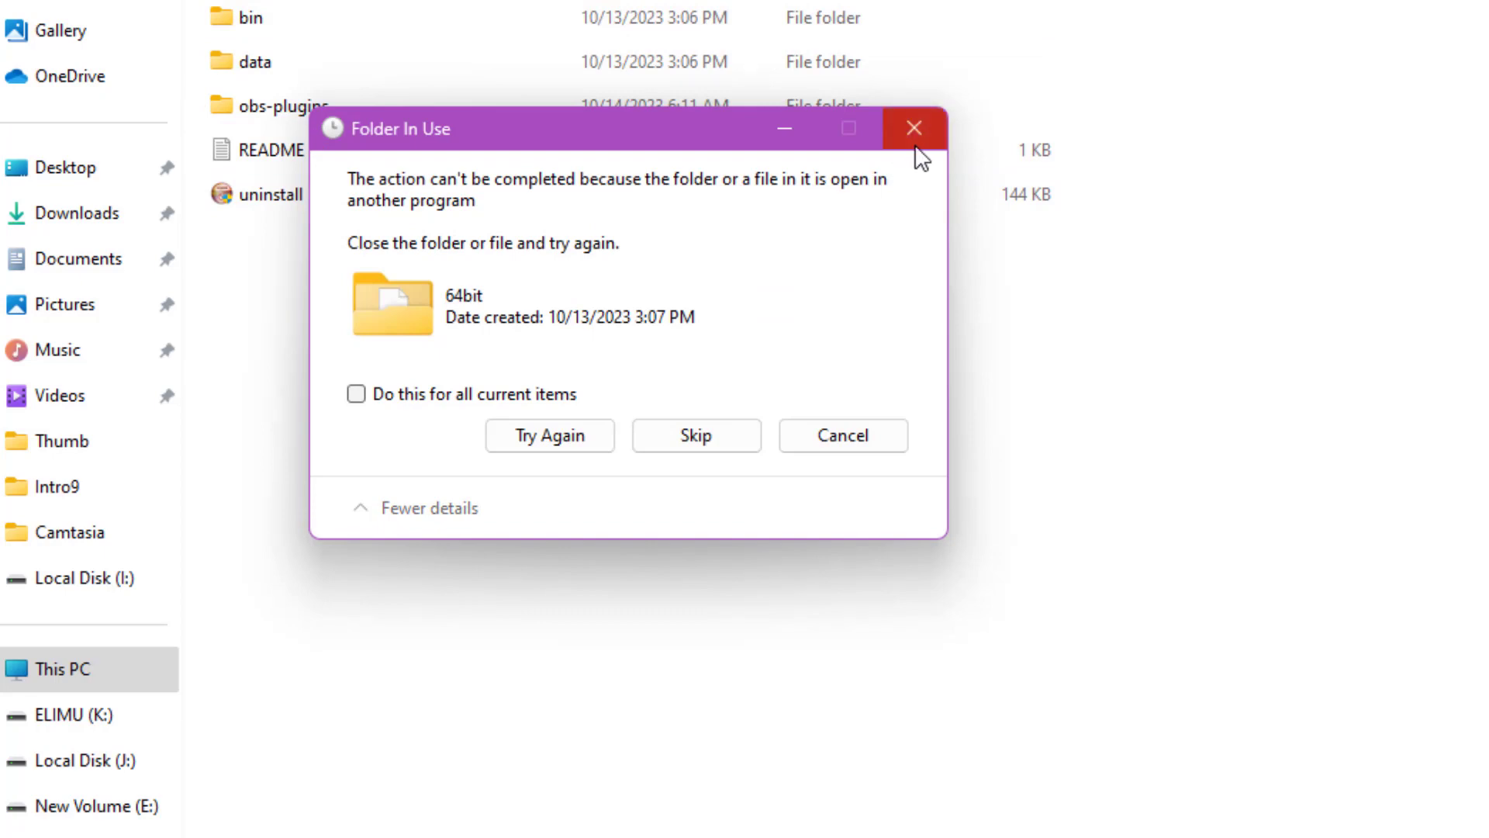
left_click(835, 434)
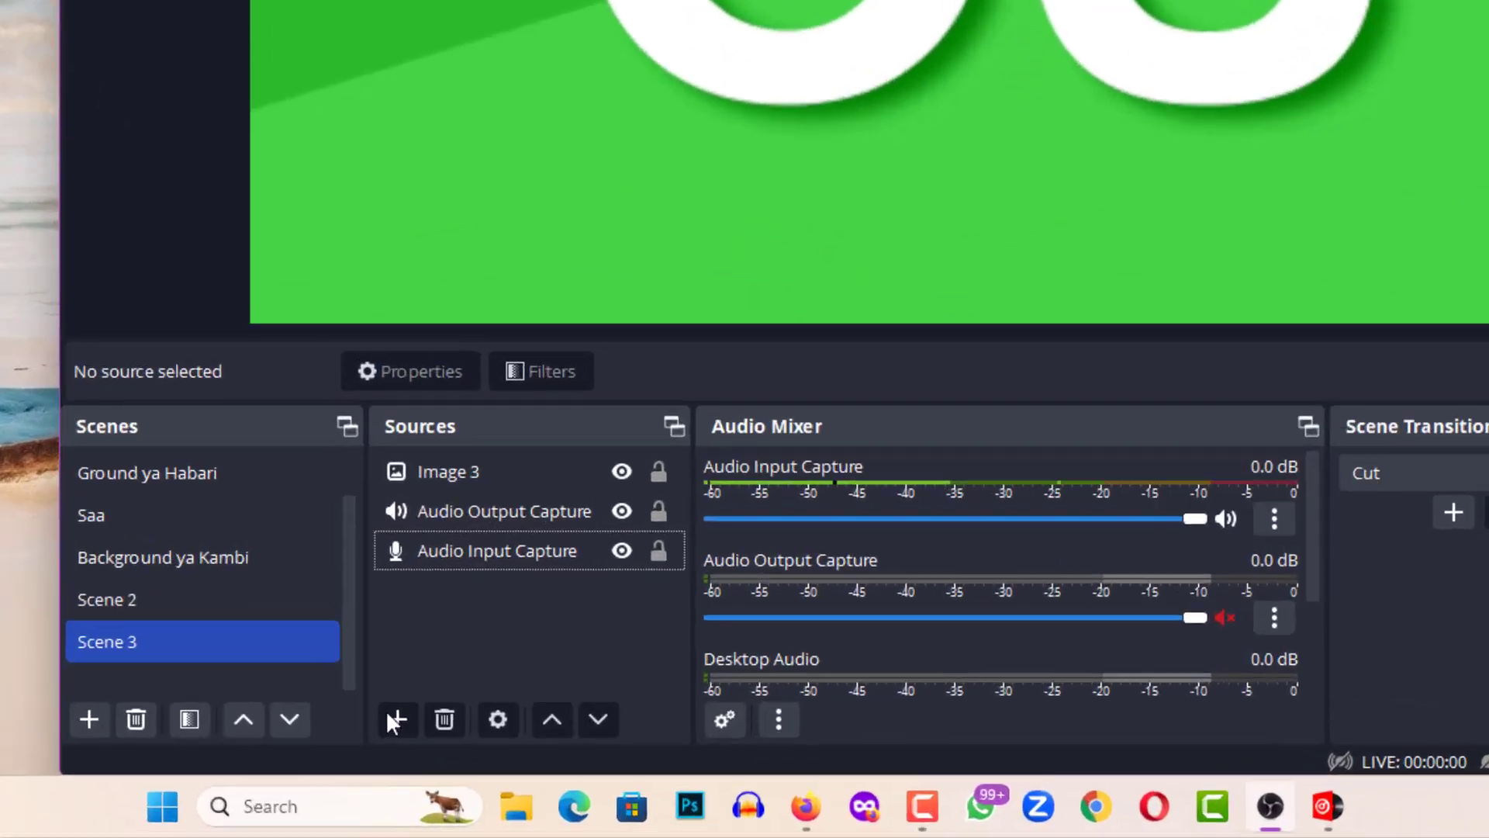
Step: Add a new Spectralizer source named mic1 to Scene 3 in OBS, with Mic/Aux as its audio source
left_click(537, 767)
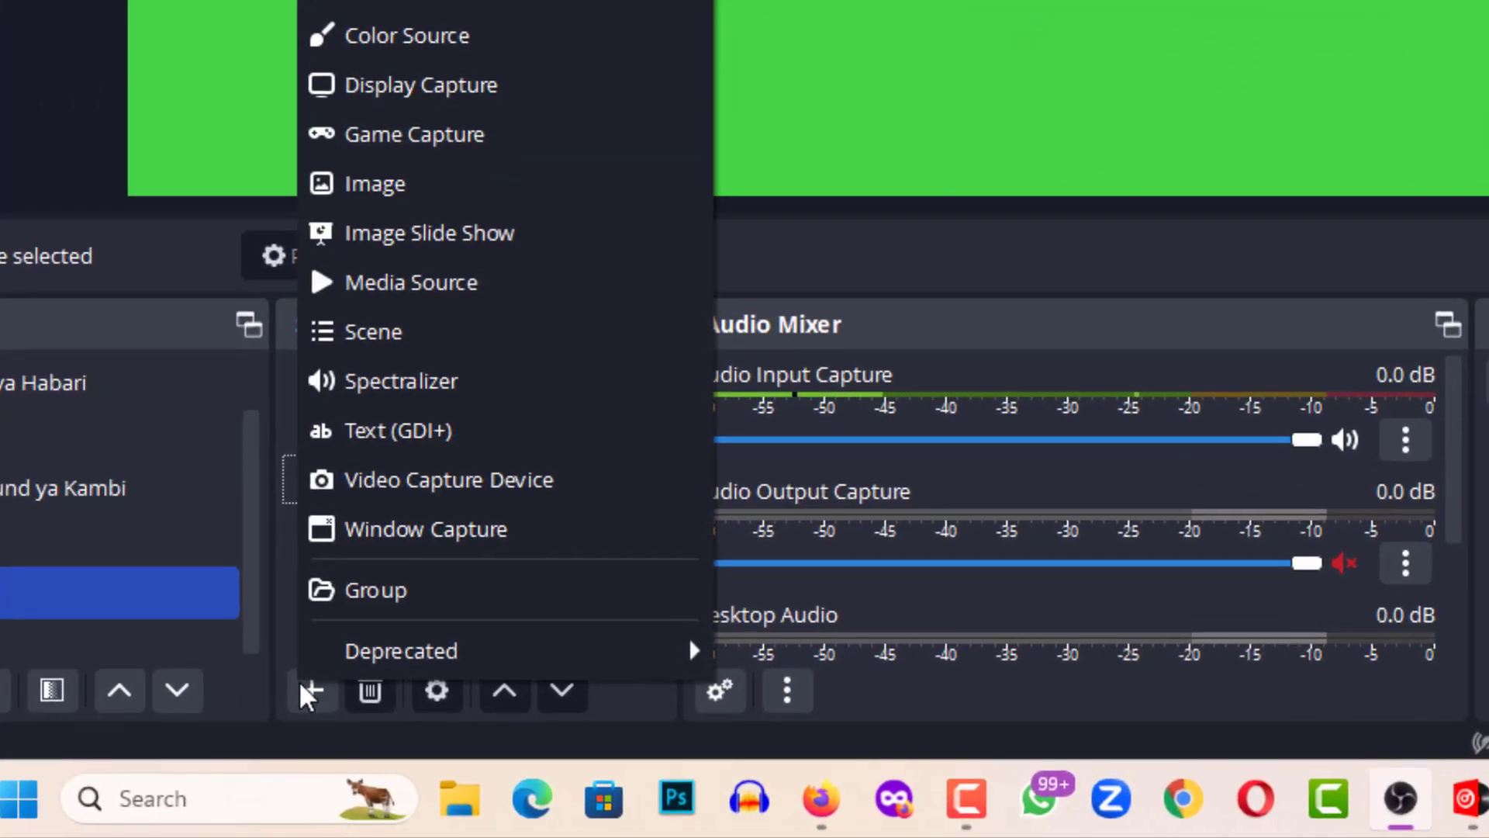
left_click(431, 379)
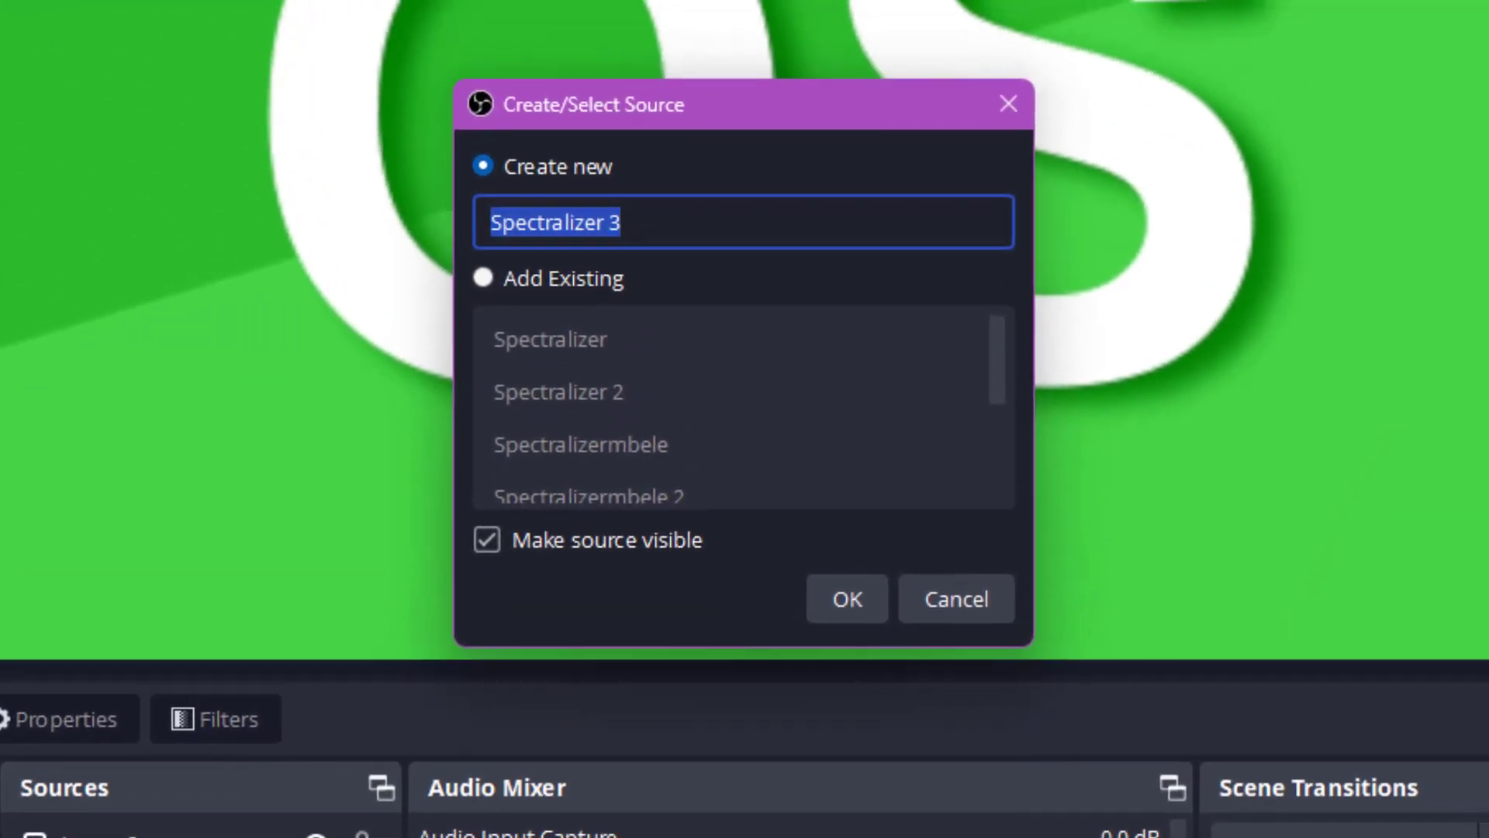
type("mic1")
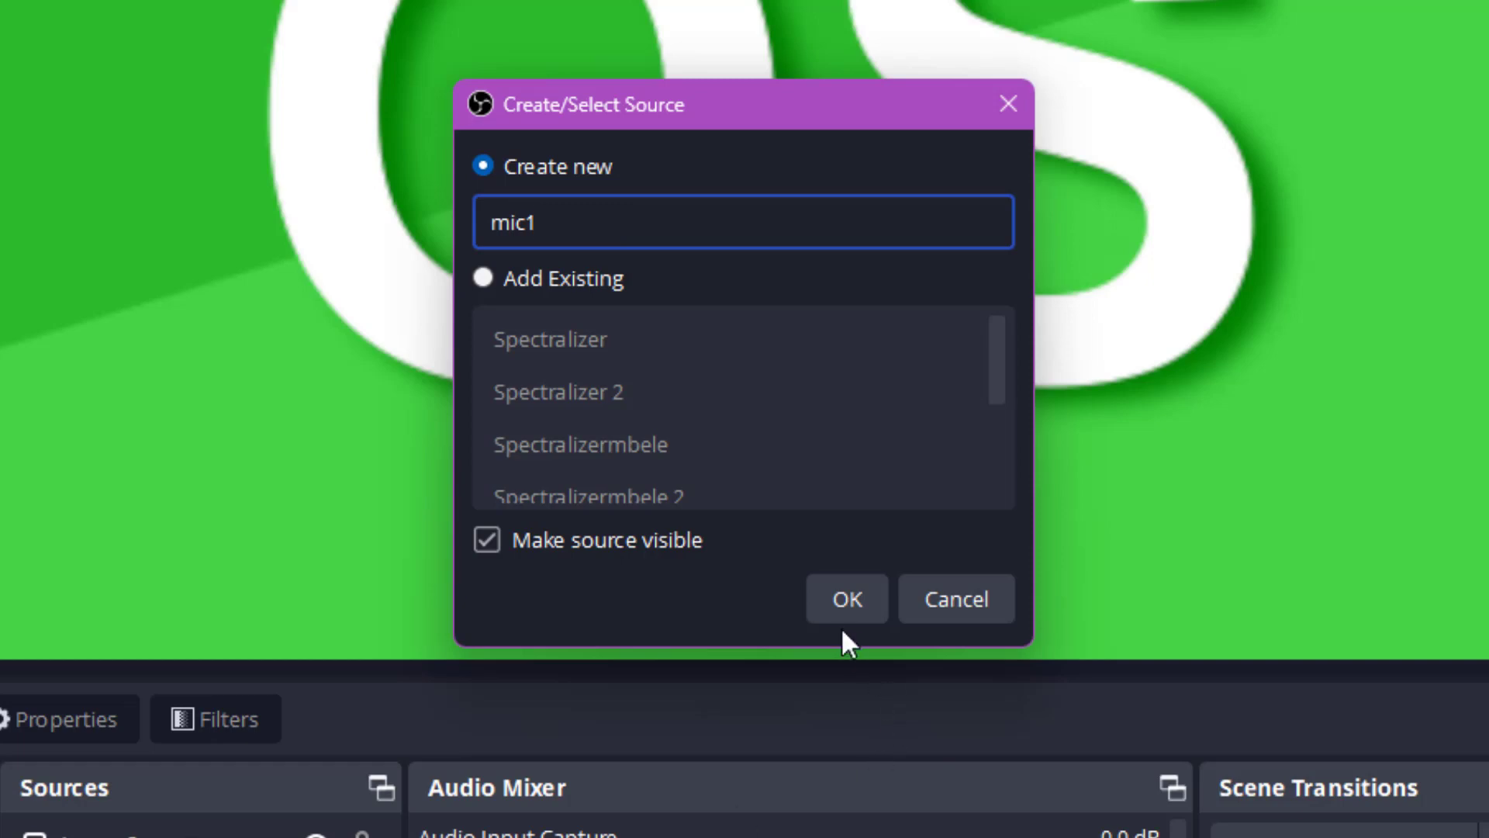
left_click(839, 602)
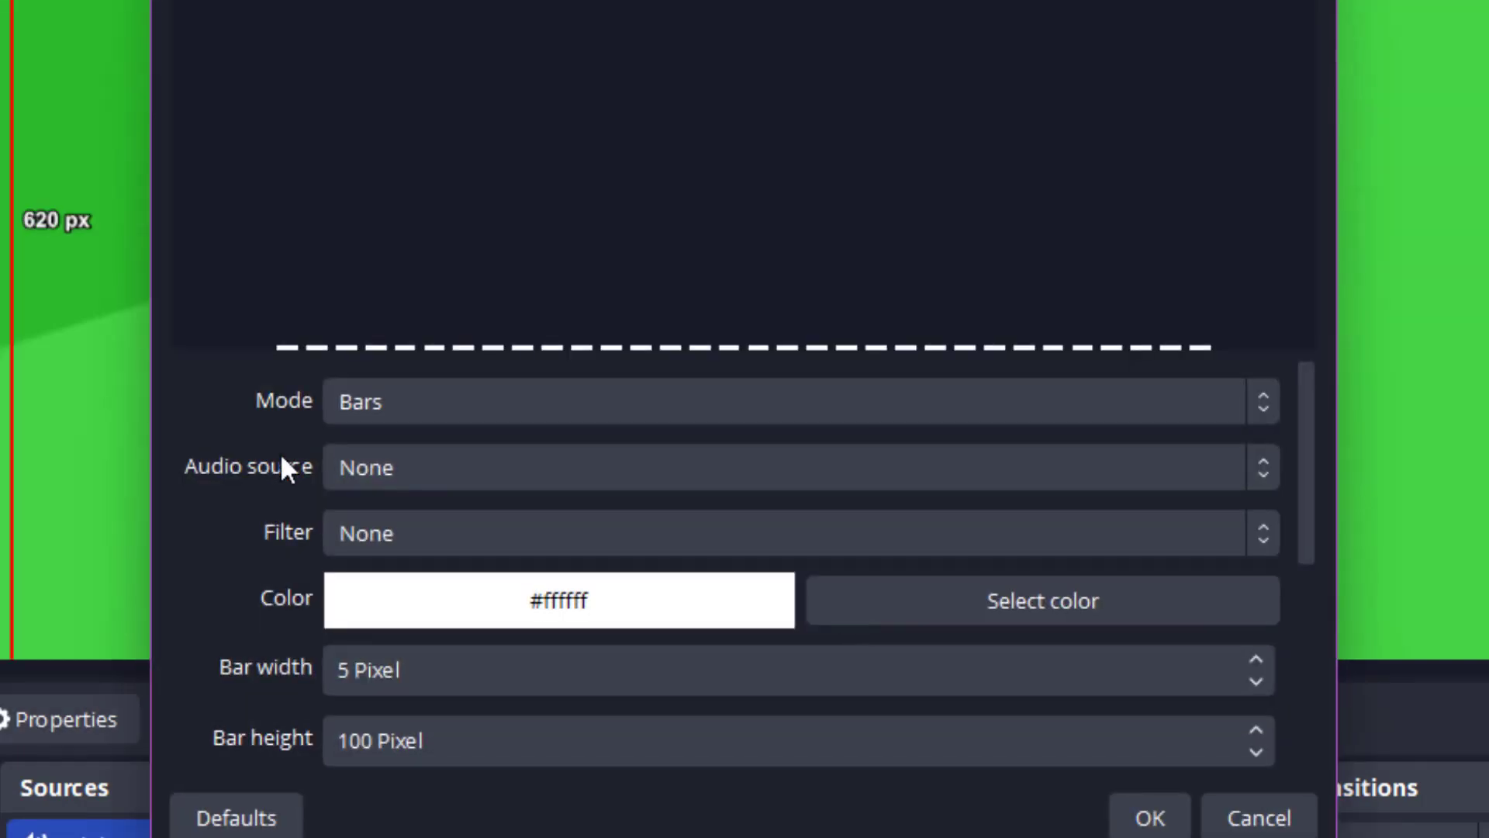
left_click(384, 465)
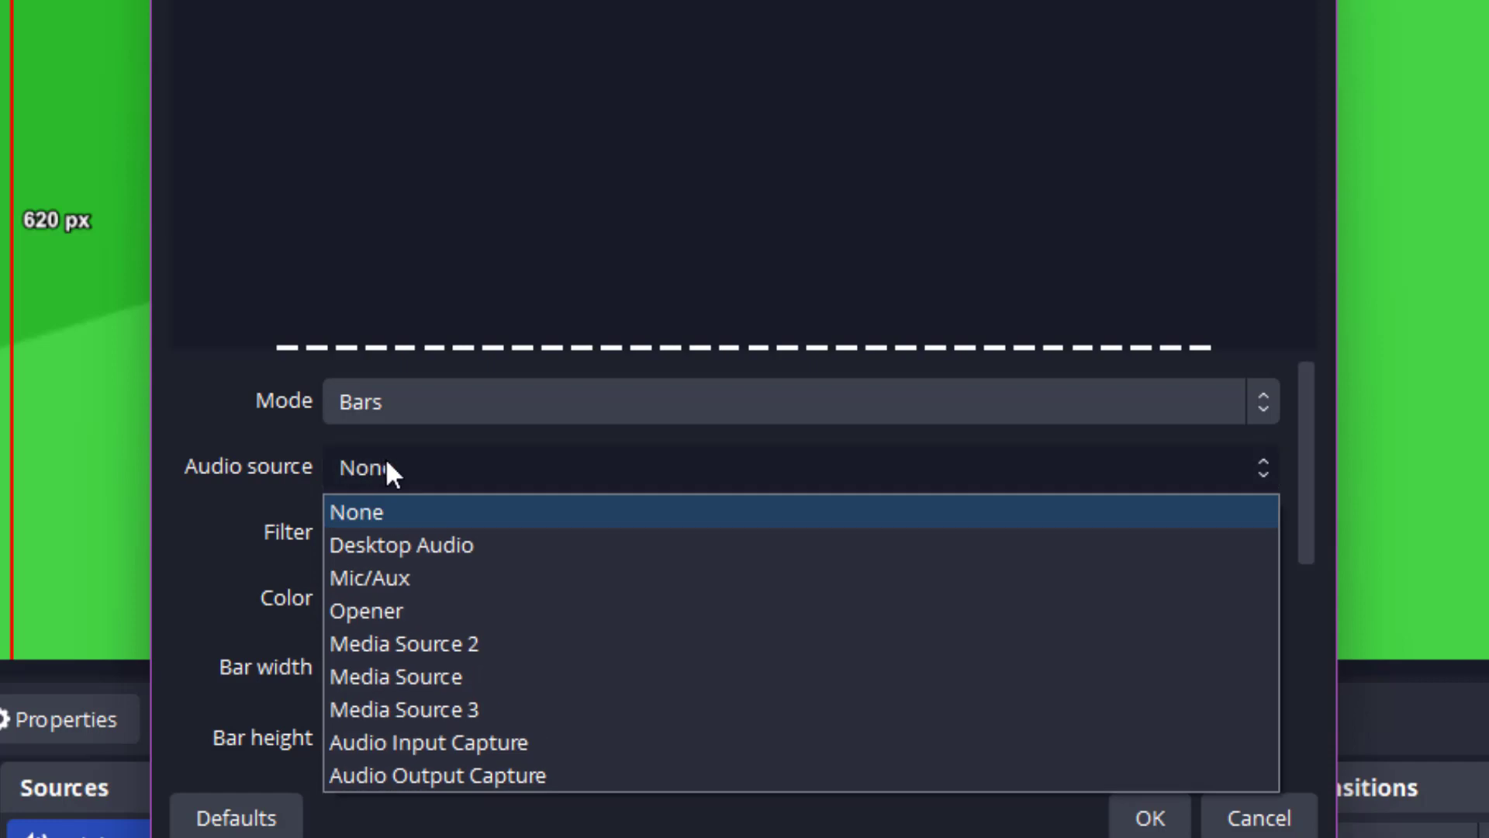
left_click(394, 574)
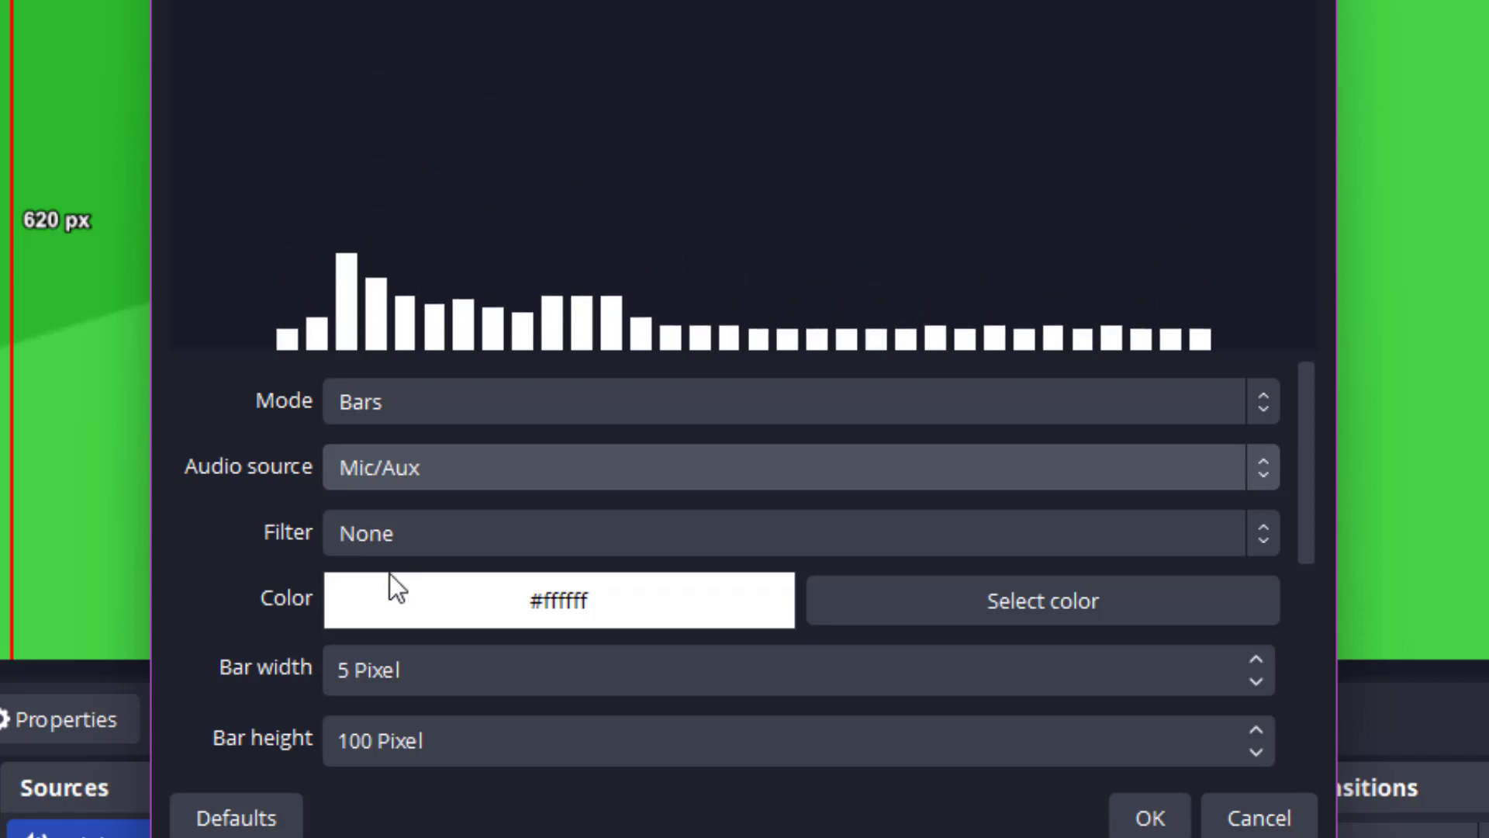
Step: Try the Circular bars and Wire visualizer modes, and apply Circular bars to mic1
left_click(387, 403)
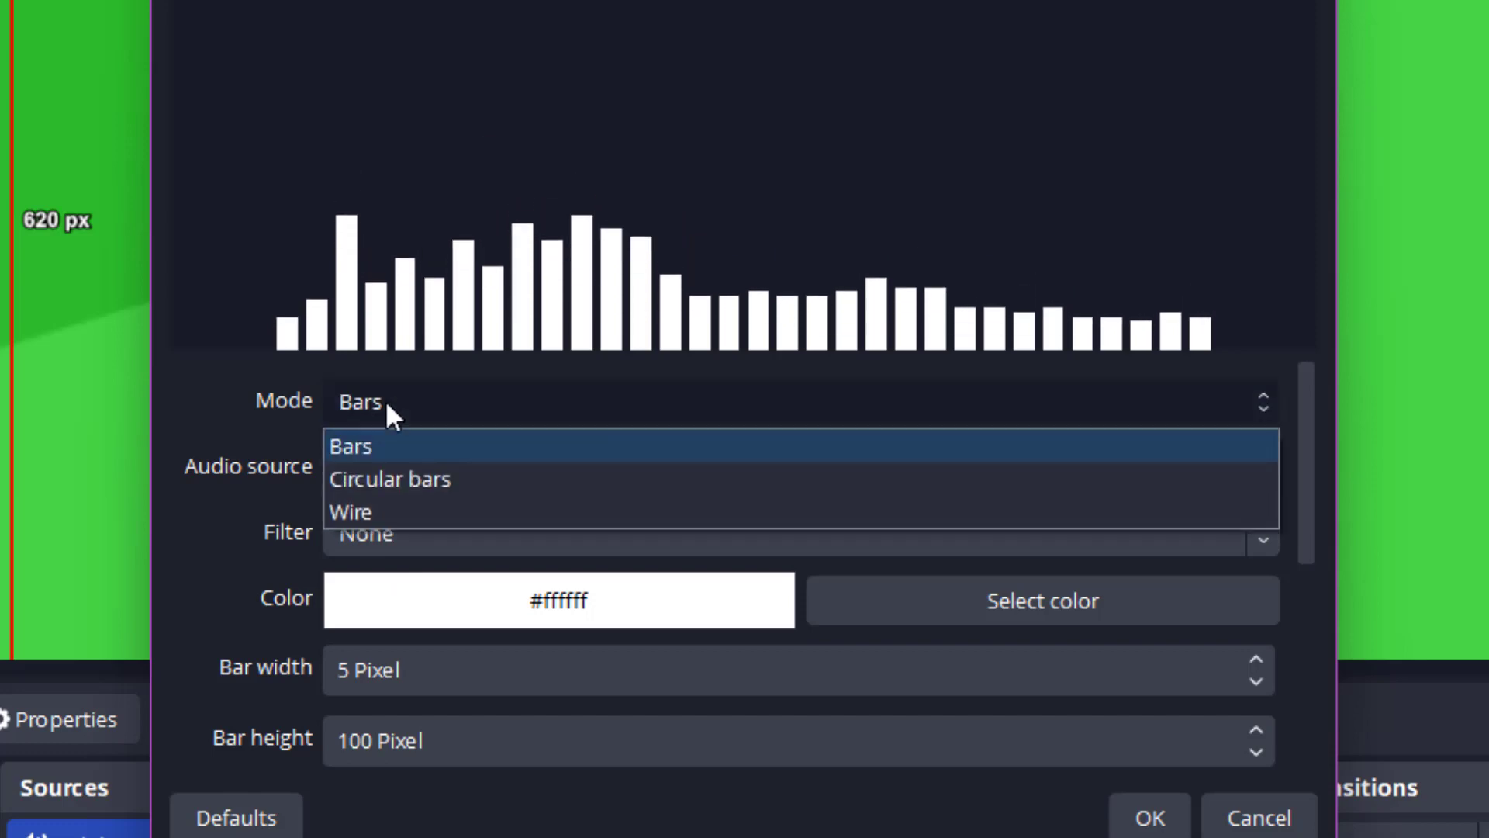
left_click(383, 479)
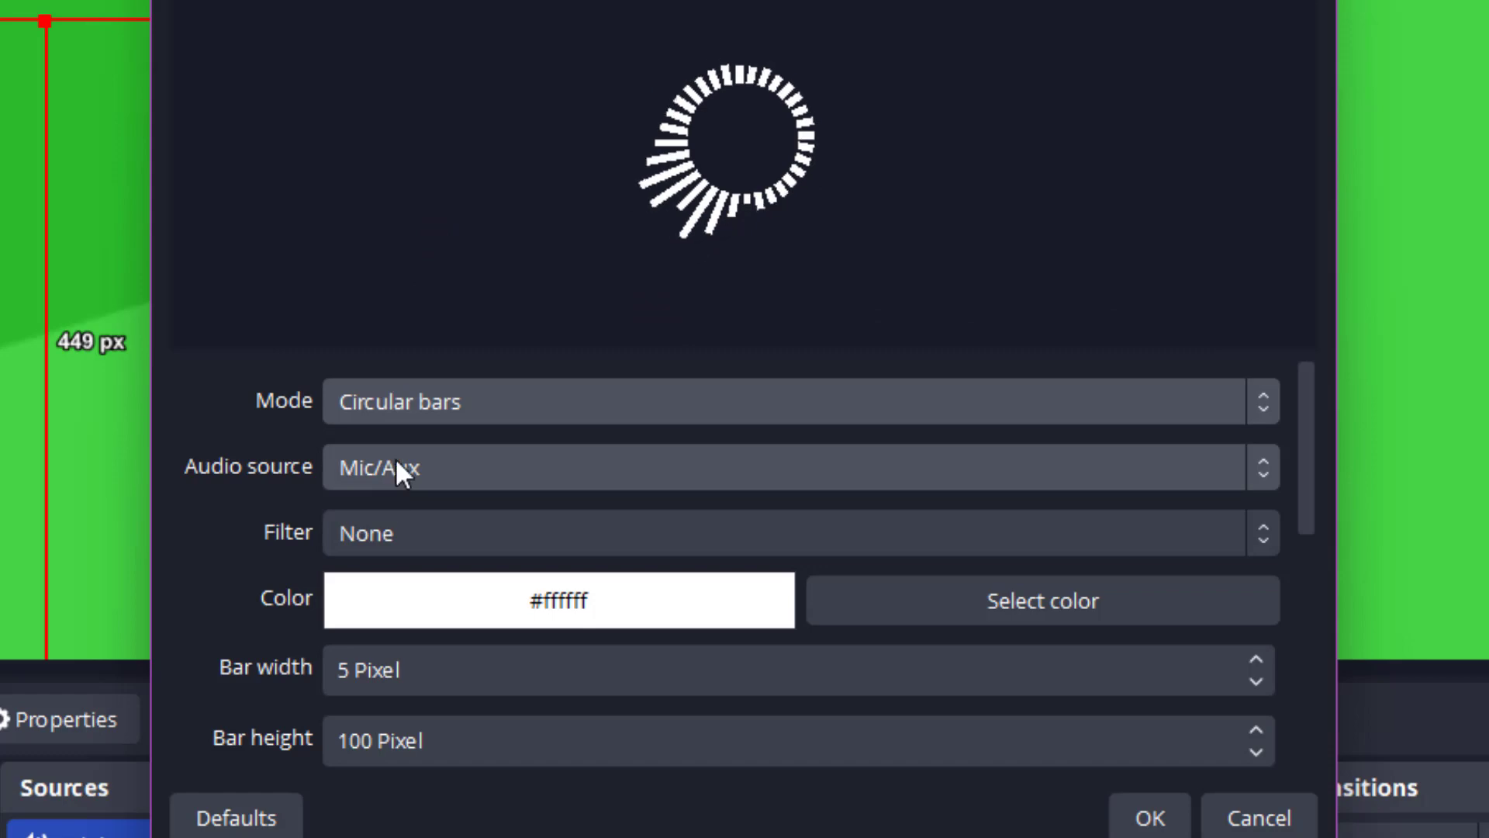
left_click(409, 403)
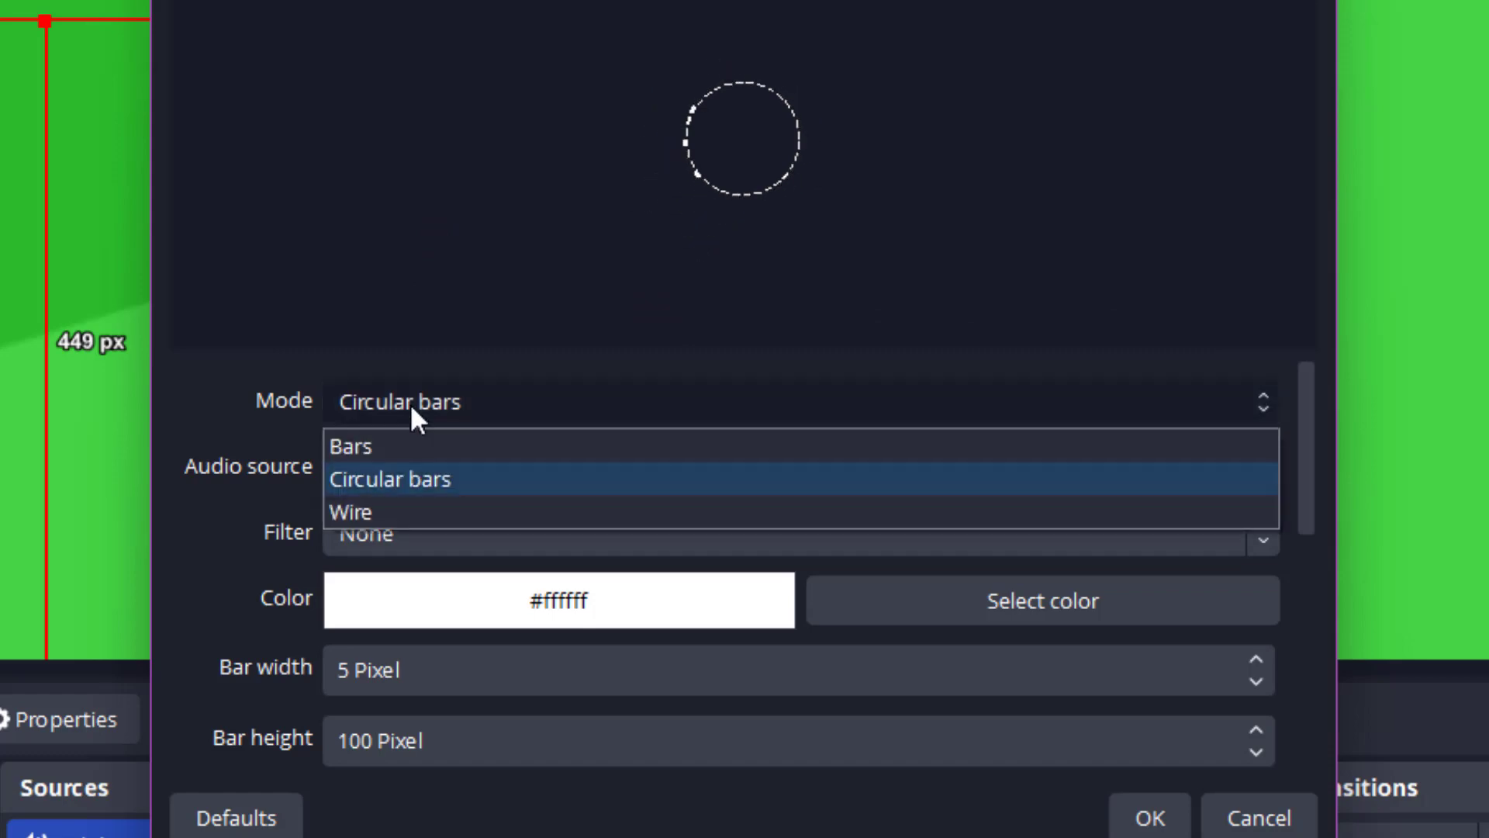
left_click(383, 513)
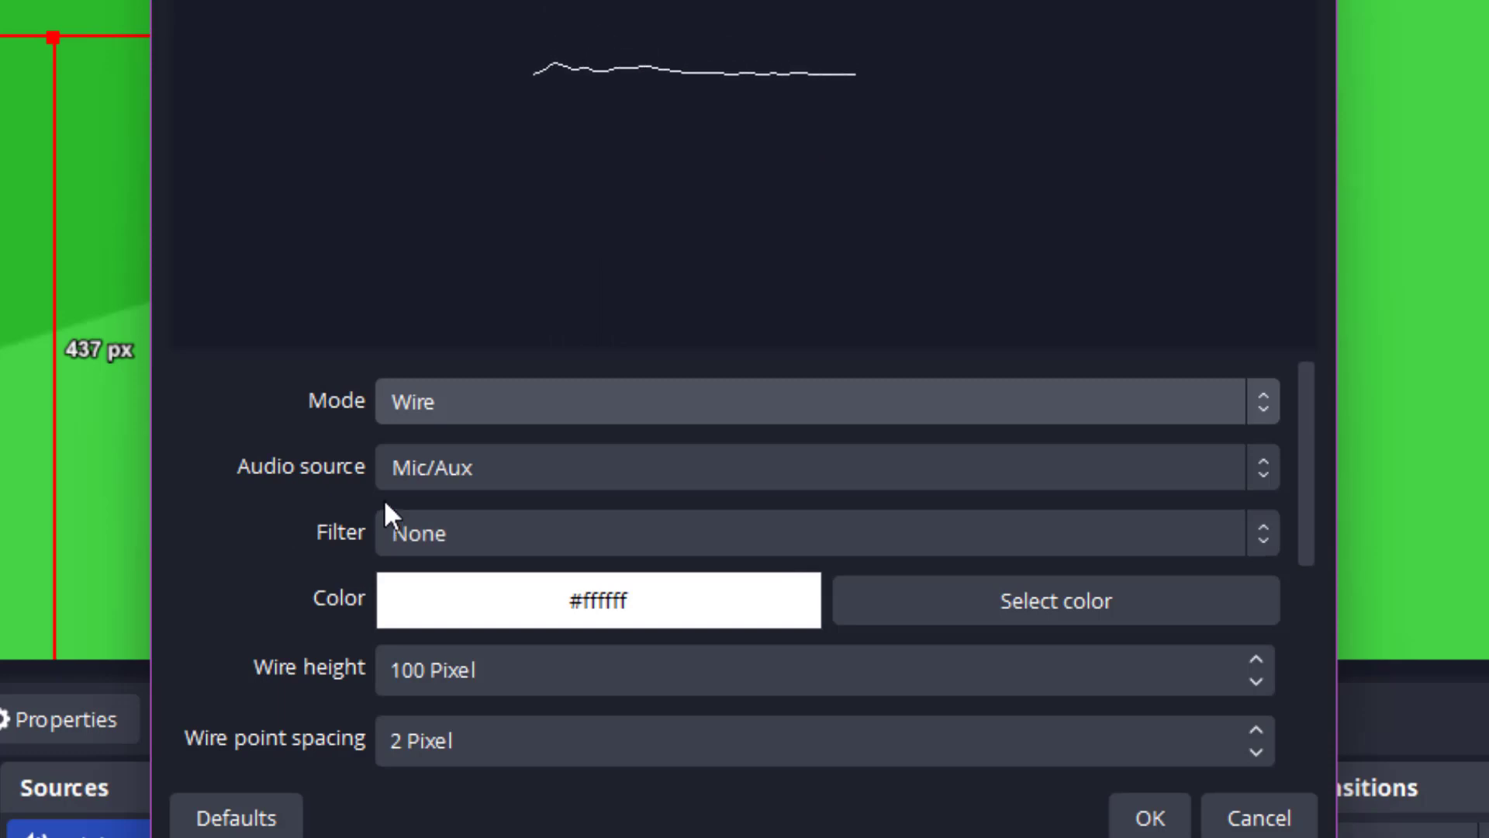
left_click(426, 418)
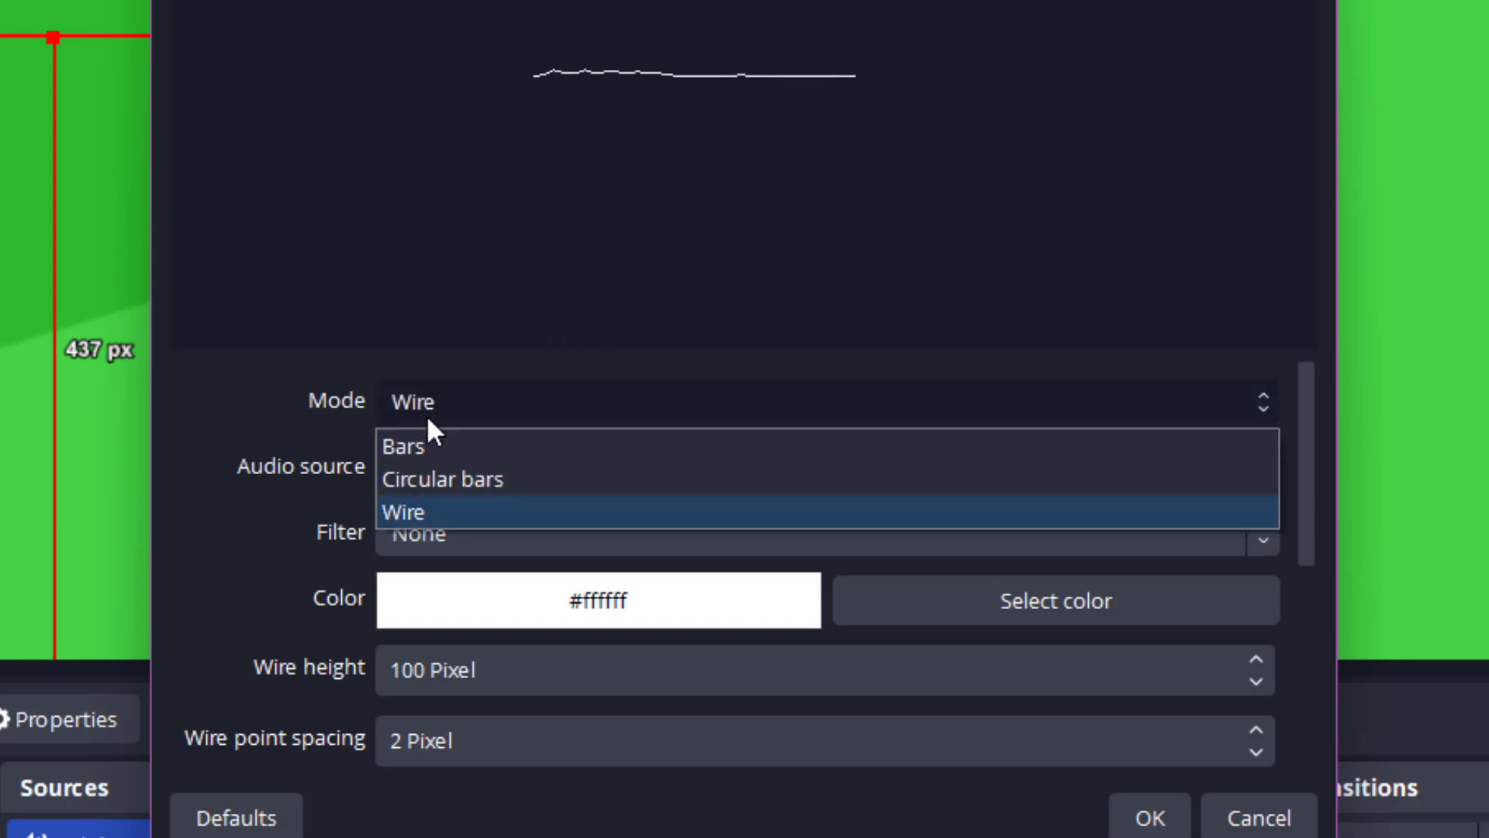
left_click(428, 478)
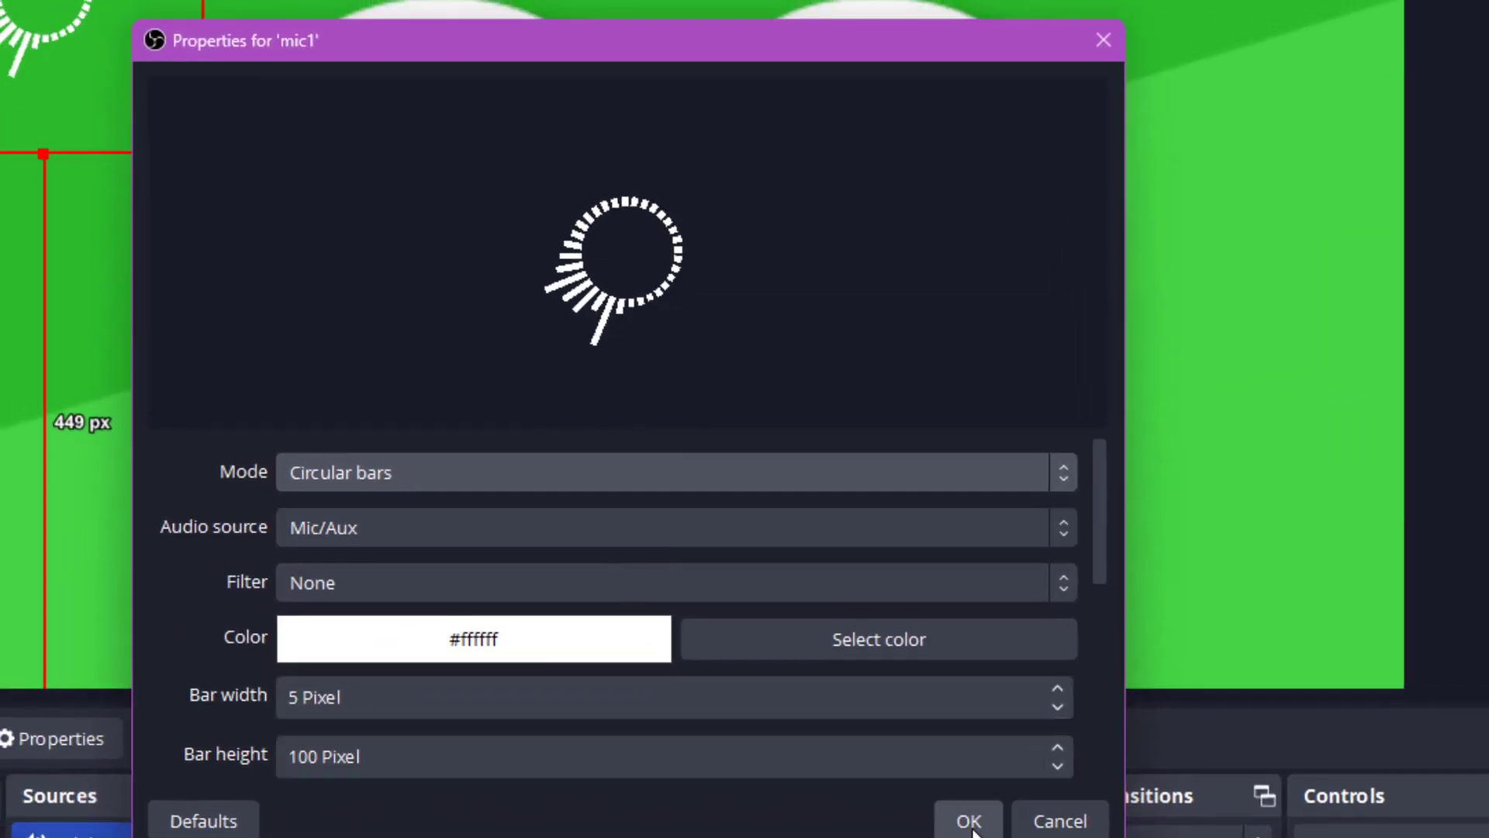
left_click(788, 585)
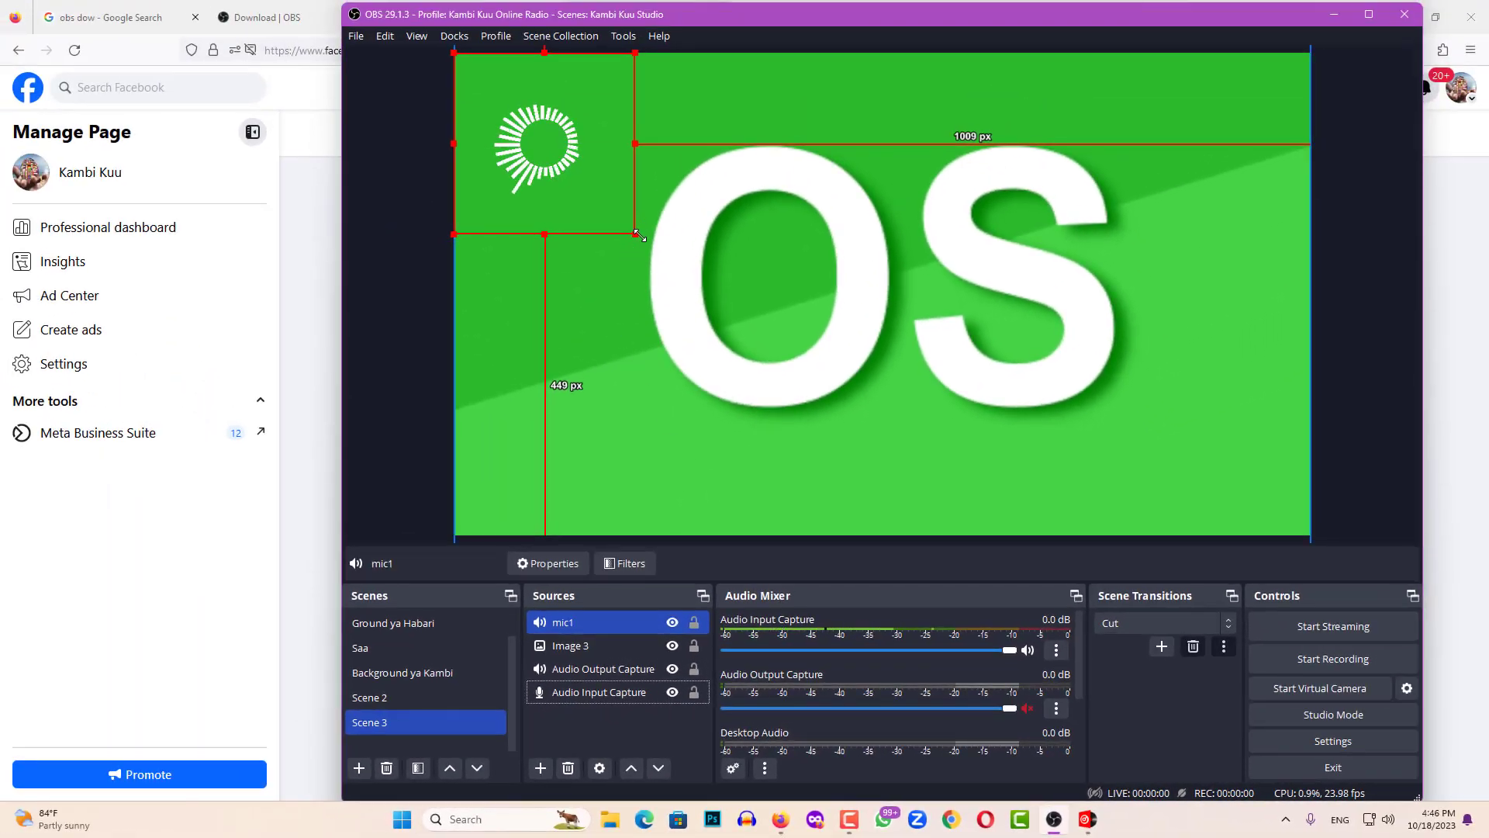
Step: Enlarge the mic1 visualizer from its lower corner until it ends about 272 px from the canvas's right edge
left_click_drag(638, 234, 1119, 513)
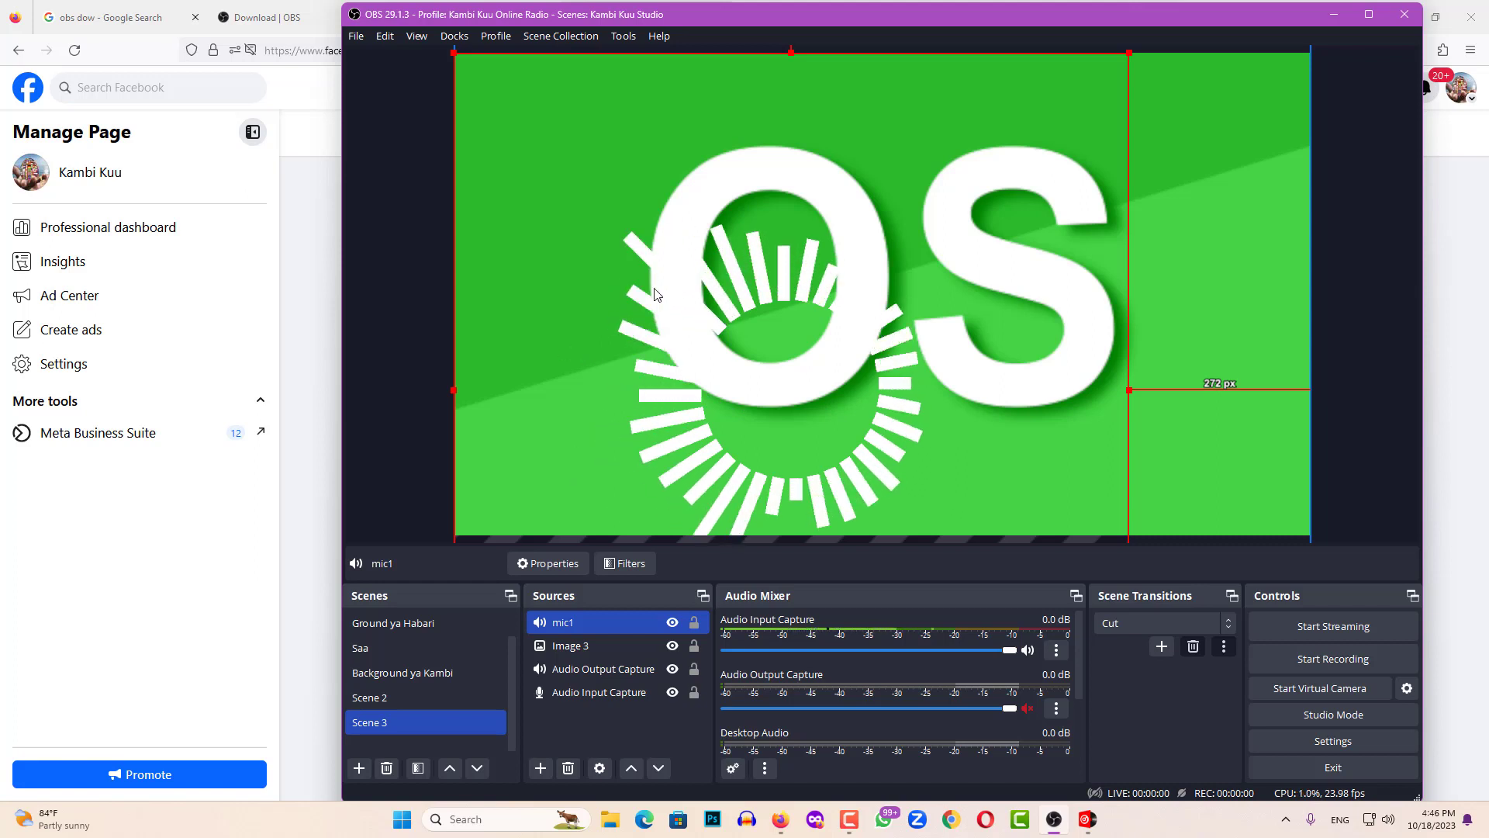
left_click(555, 654, "ctrl")
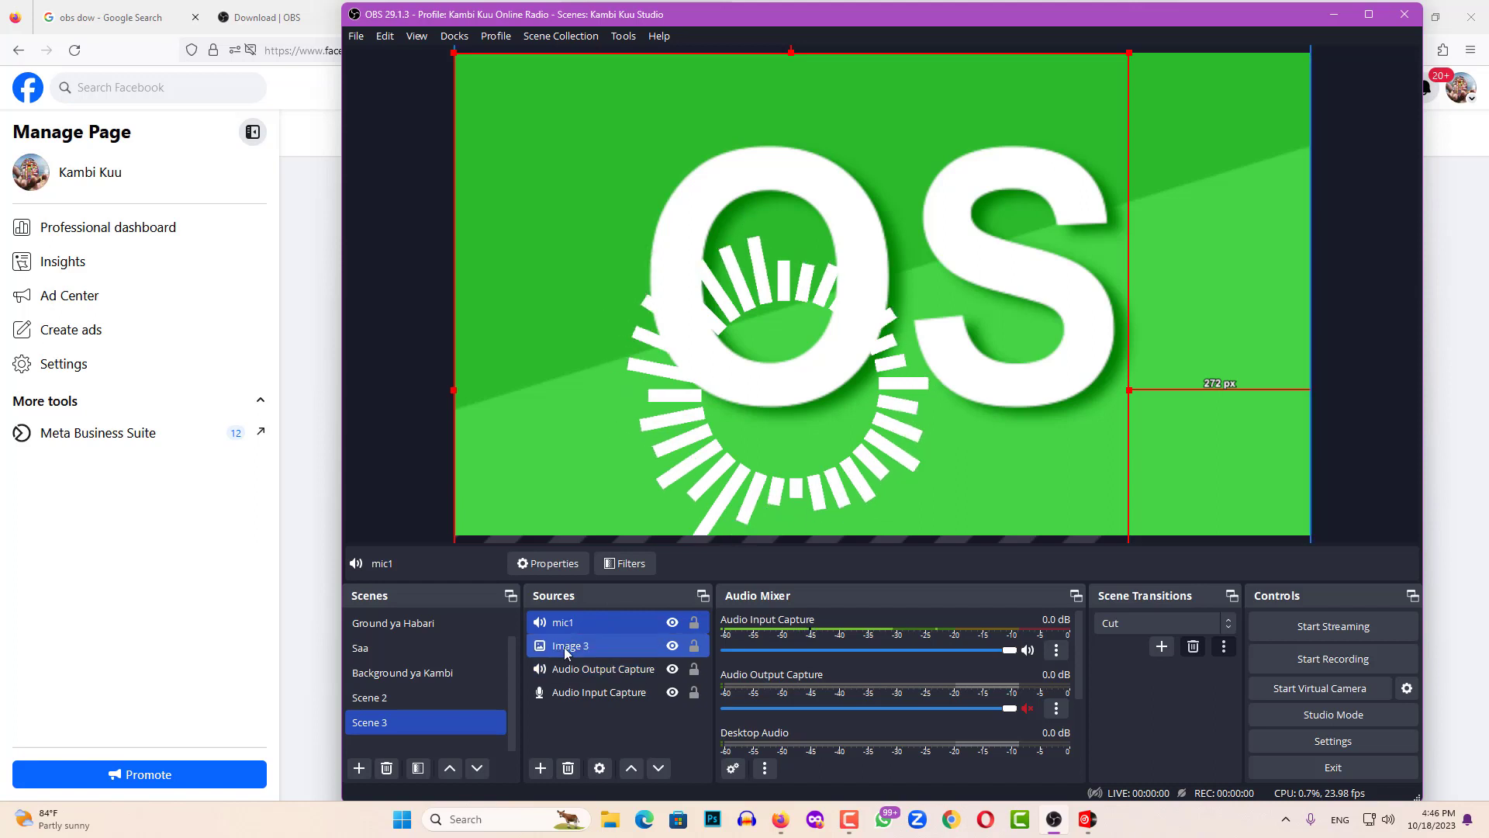
left_click(557, 651, "ctrl")
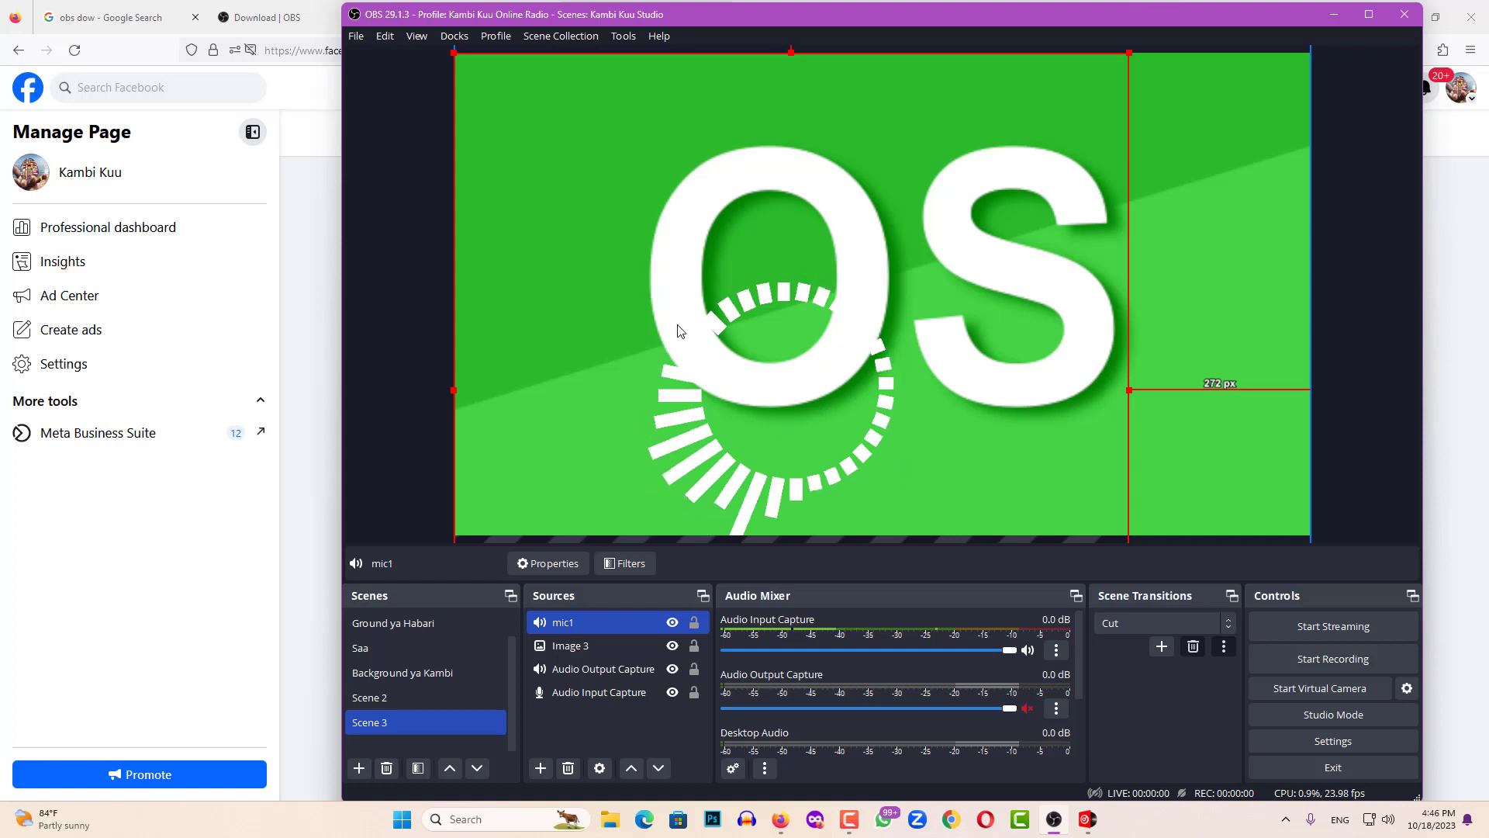
Step: Try several basic colors for the mic1 visualizer and set its color to orange #ff5500
double_click(583, 625)
left_click(938, 512)
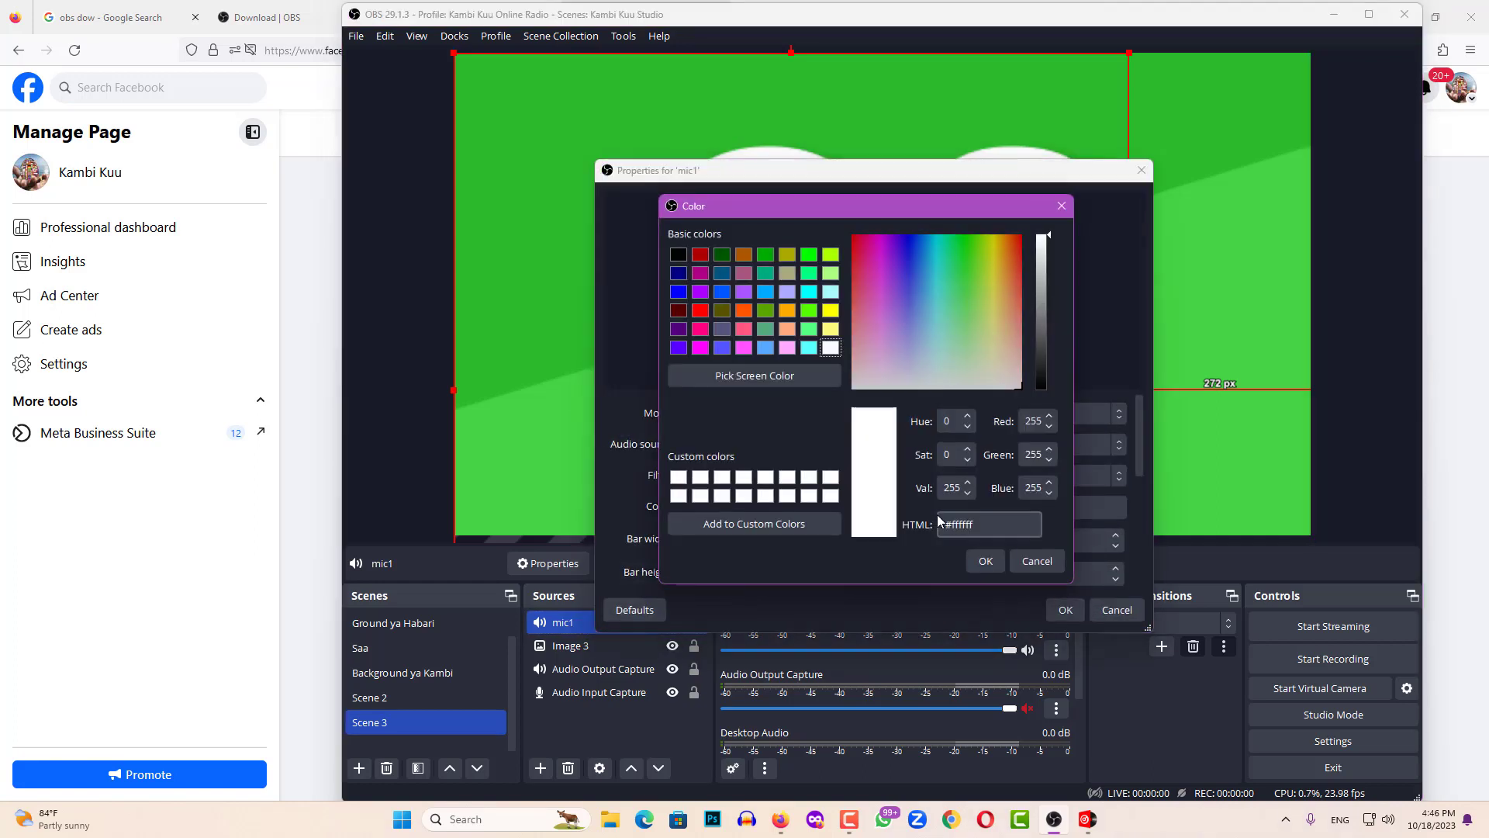
left_click(745, 330)
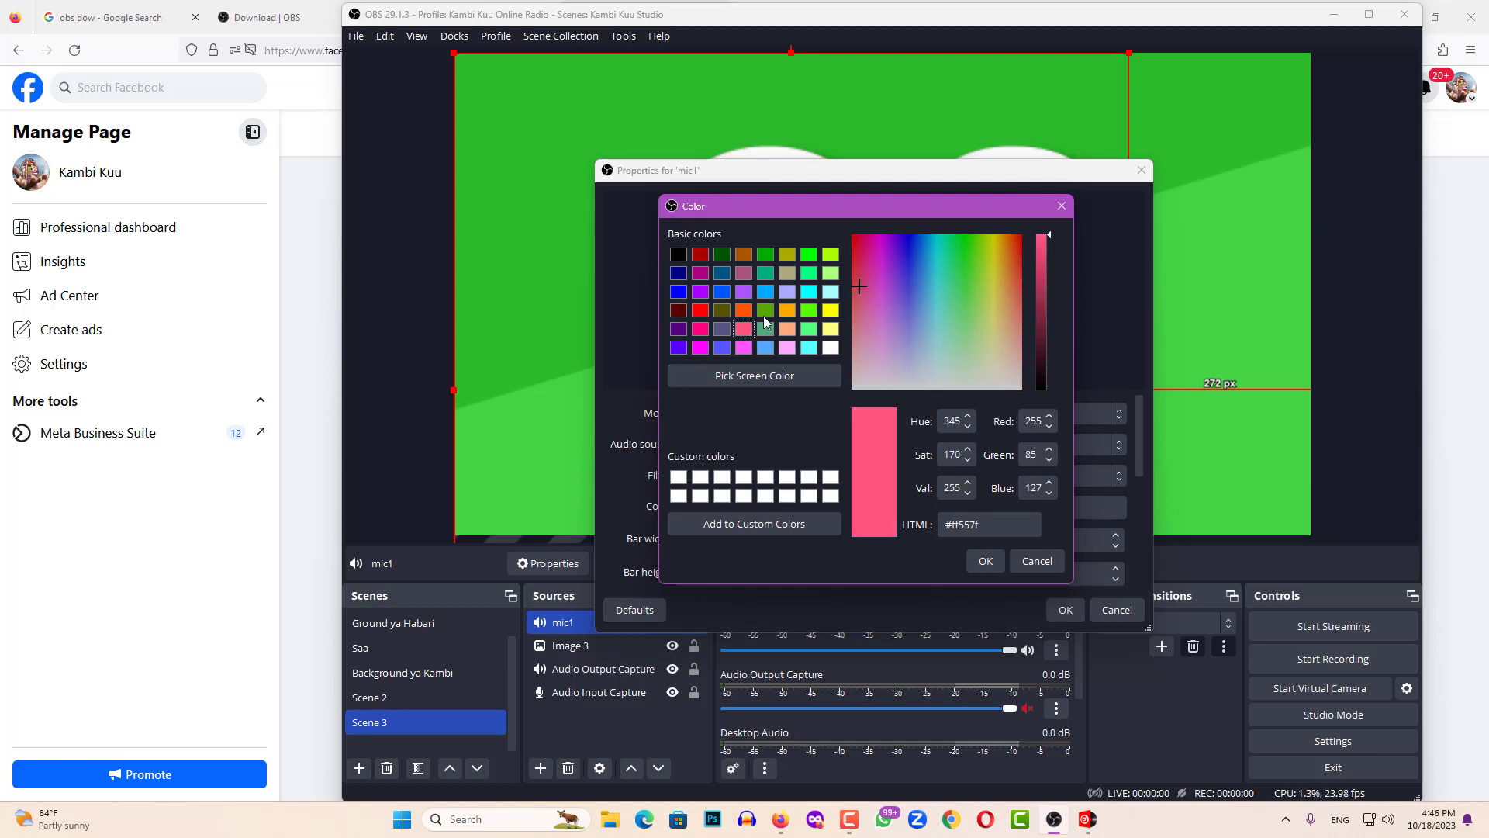
left_click(765, 314)
left_click(725, 257)
left_click(744, 311)
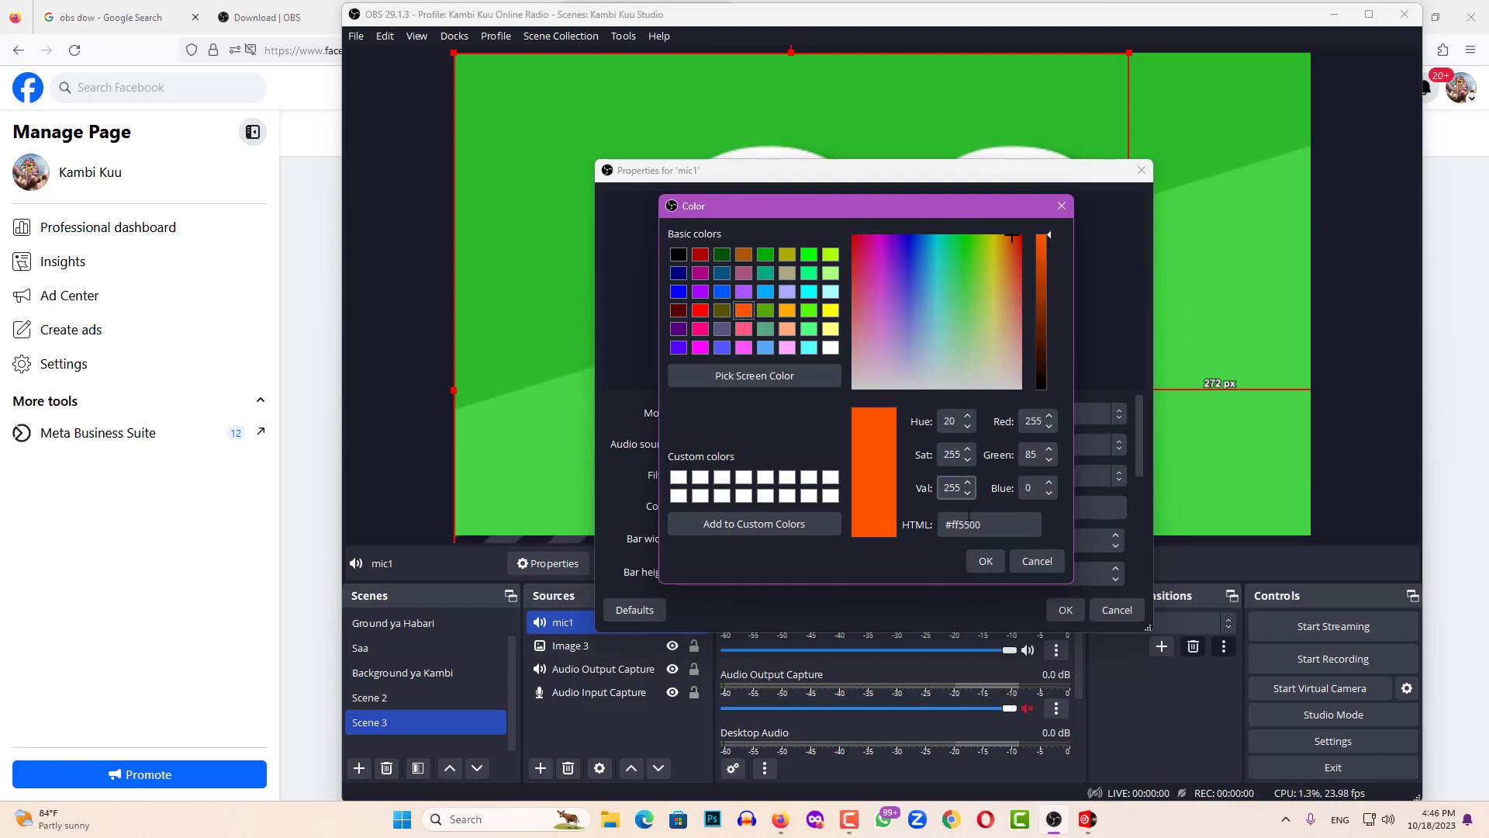
left_click(984, 561)
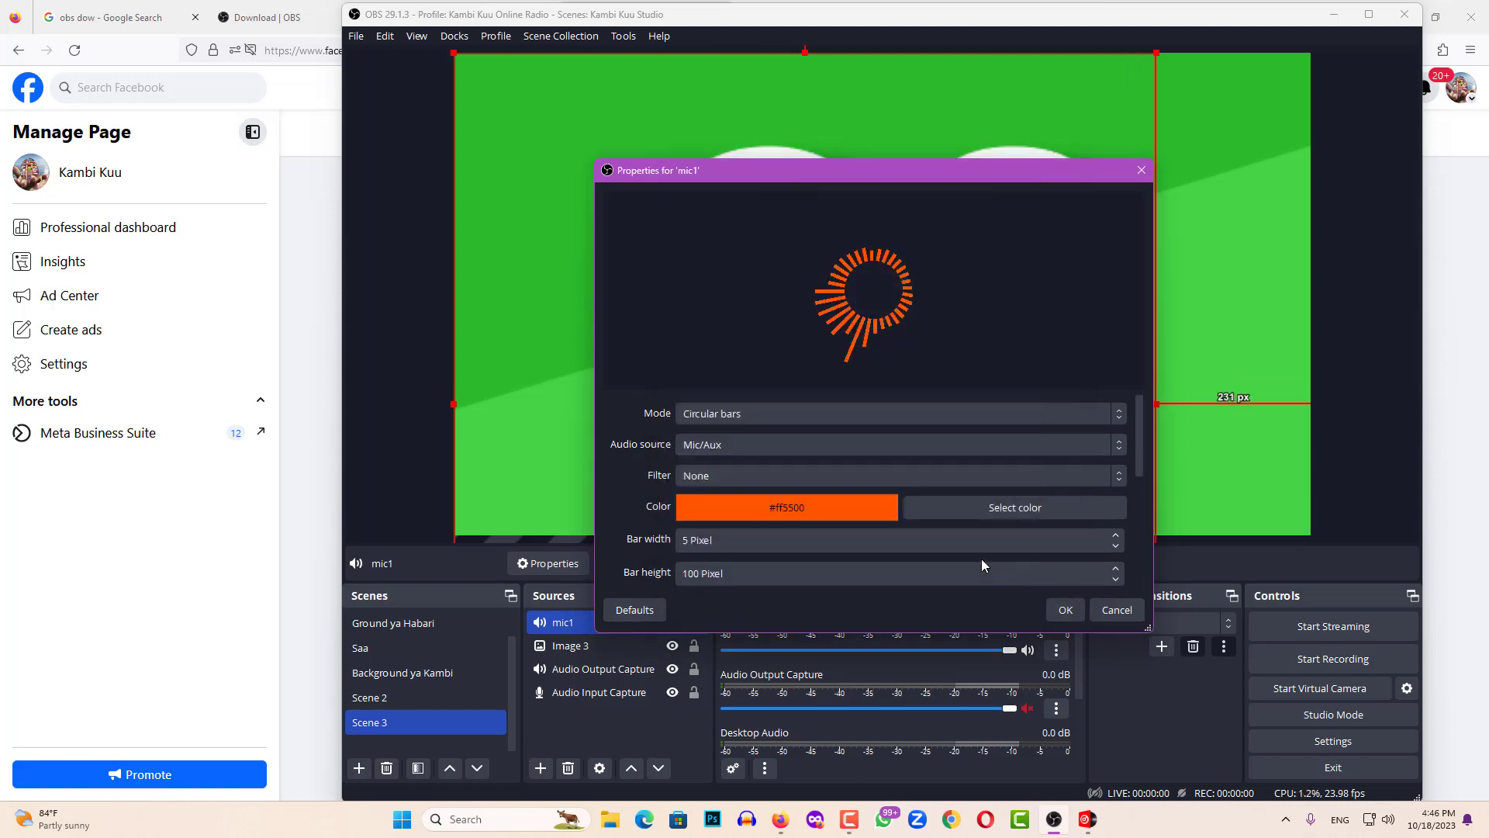
left_click(1050, 612)
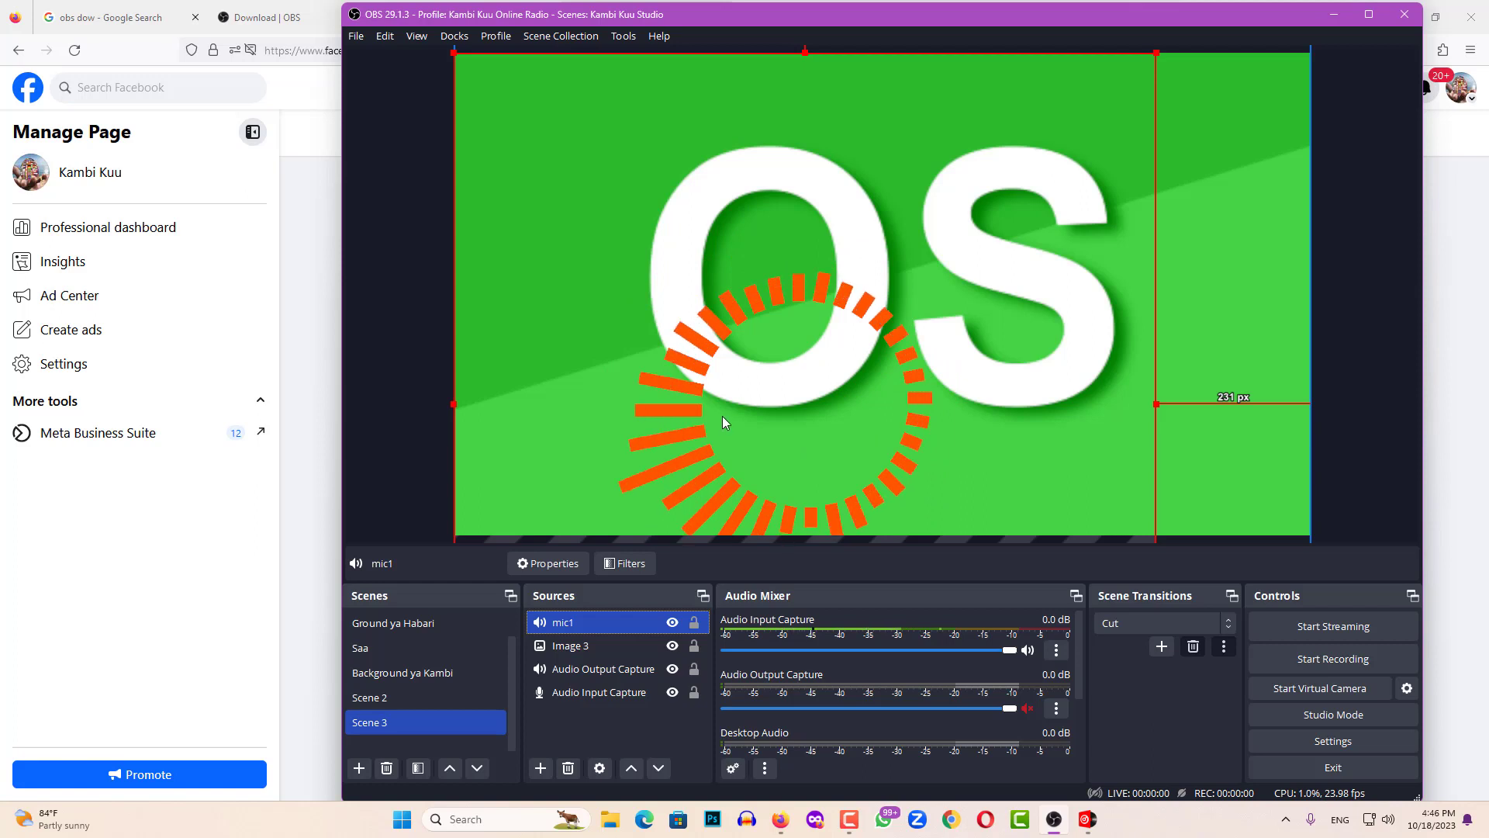
Step: Move the mic1 visualizer slightly to the right on the canvas and select the background image
mouse_move(601, 131)
left_mouse_down()
mouse_move(608, 398)
mouse_move(629, 272)
mouse_move(625, 123)
left_mouse_up()
left_click(482, 339)
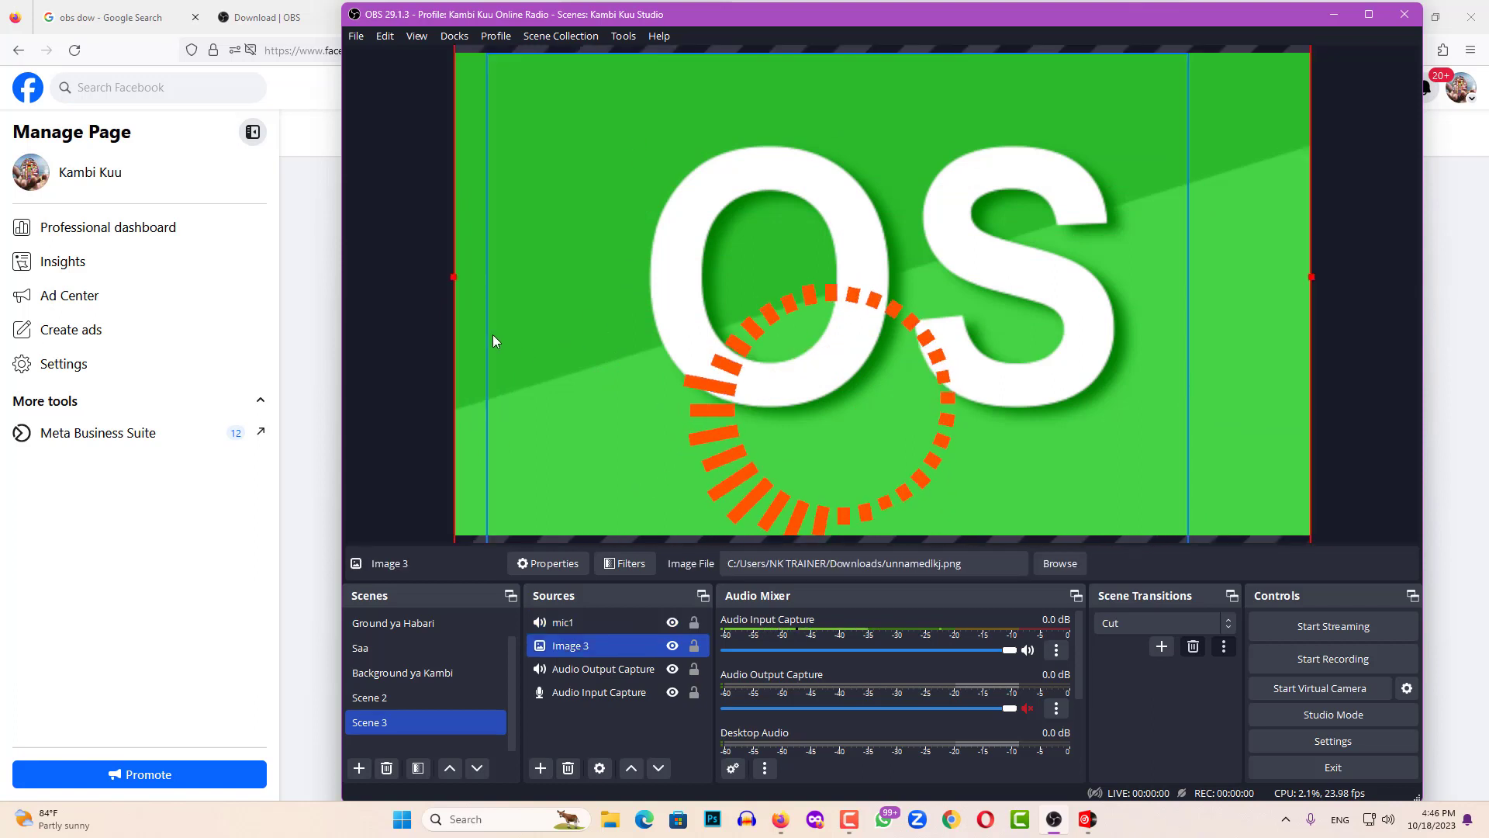
Step: Move the green background image straight down until its upper edge sits about 355 px below the top of the canvas
left_click_drag(469, 271, 467, 708)
left_click_drag(833, 431, 835, 399)
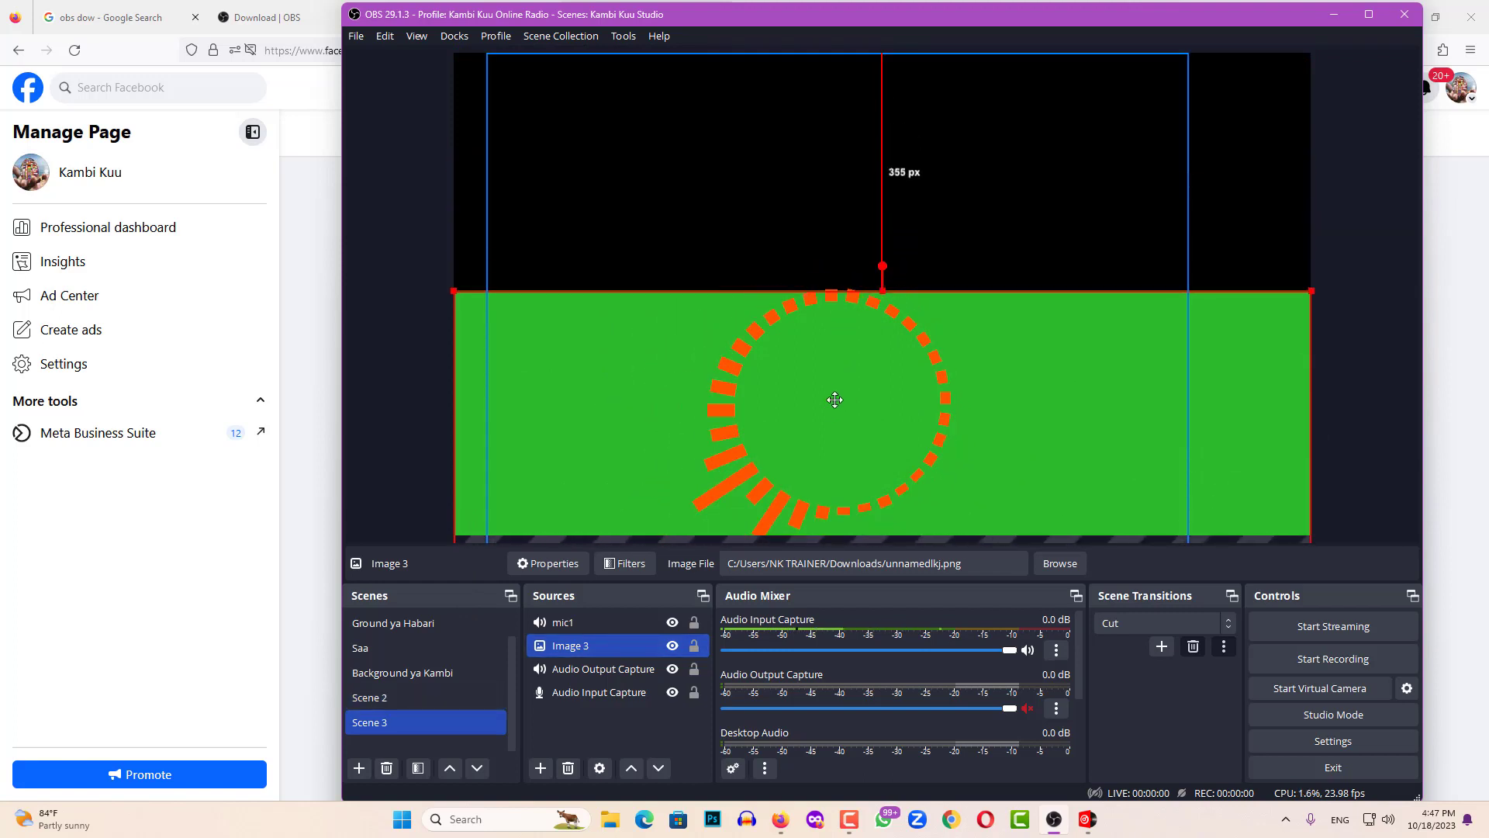
left_click(403, 297)
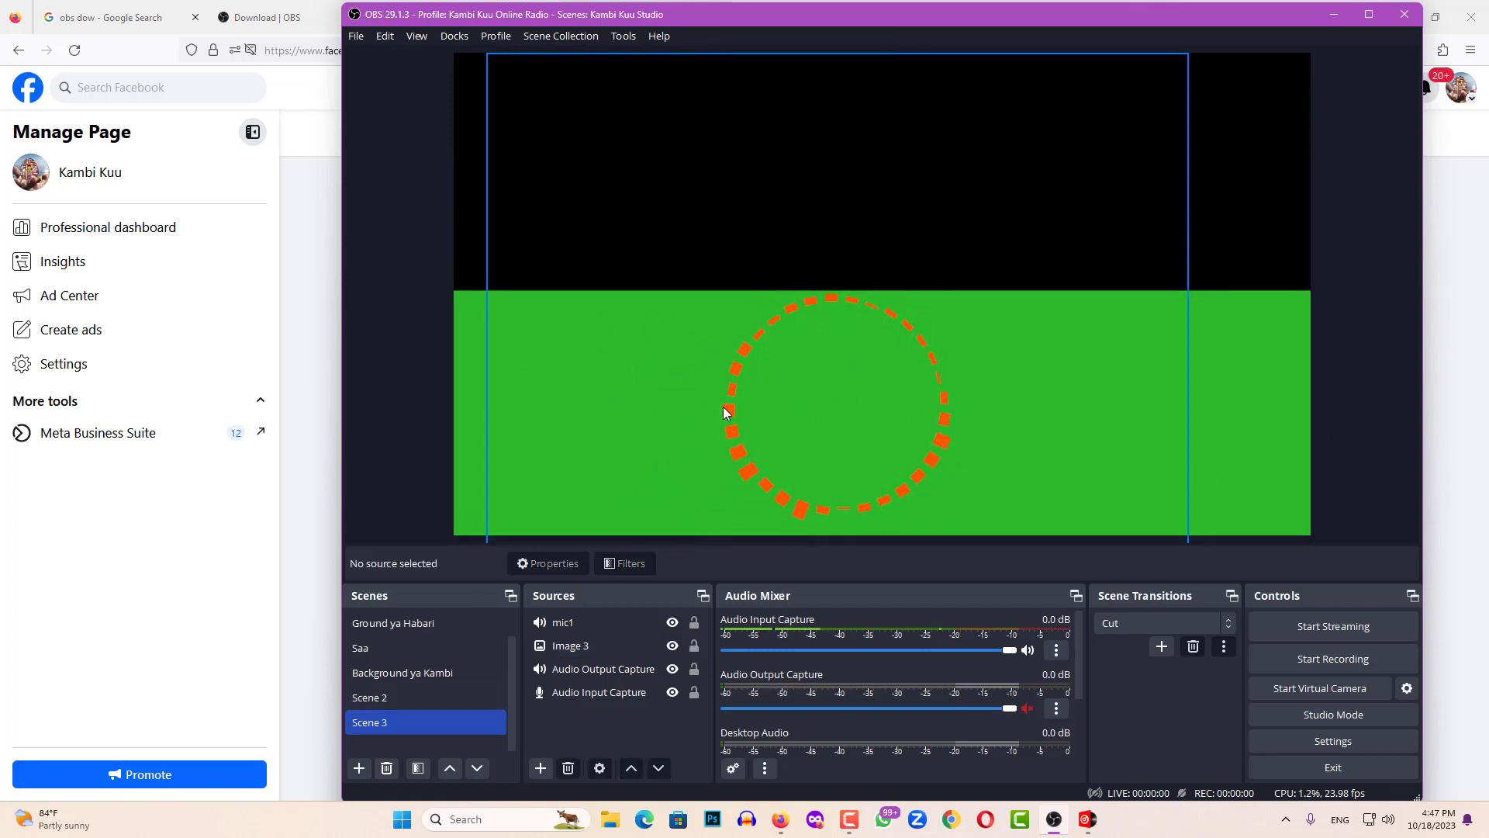
Step: Move the mic1 visualizer up to about 81 px from the canvas's left edge and place mic1 behind the background image in the source order
left_click(725, 412)
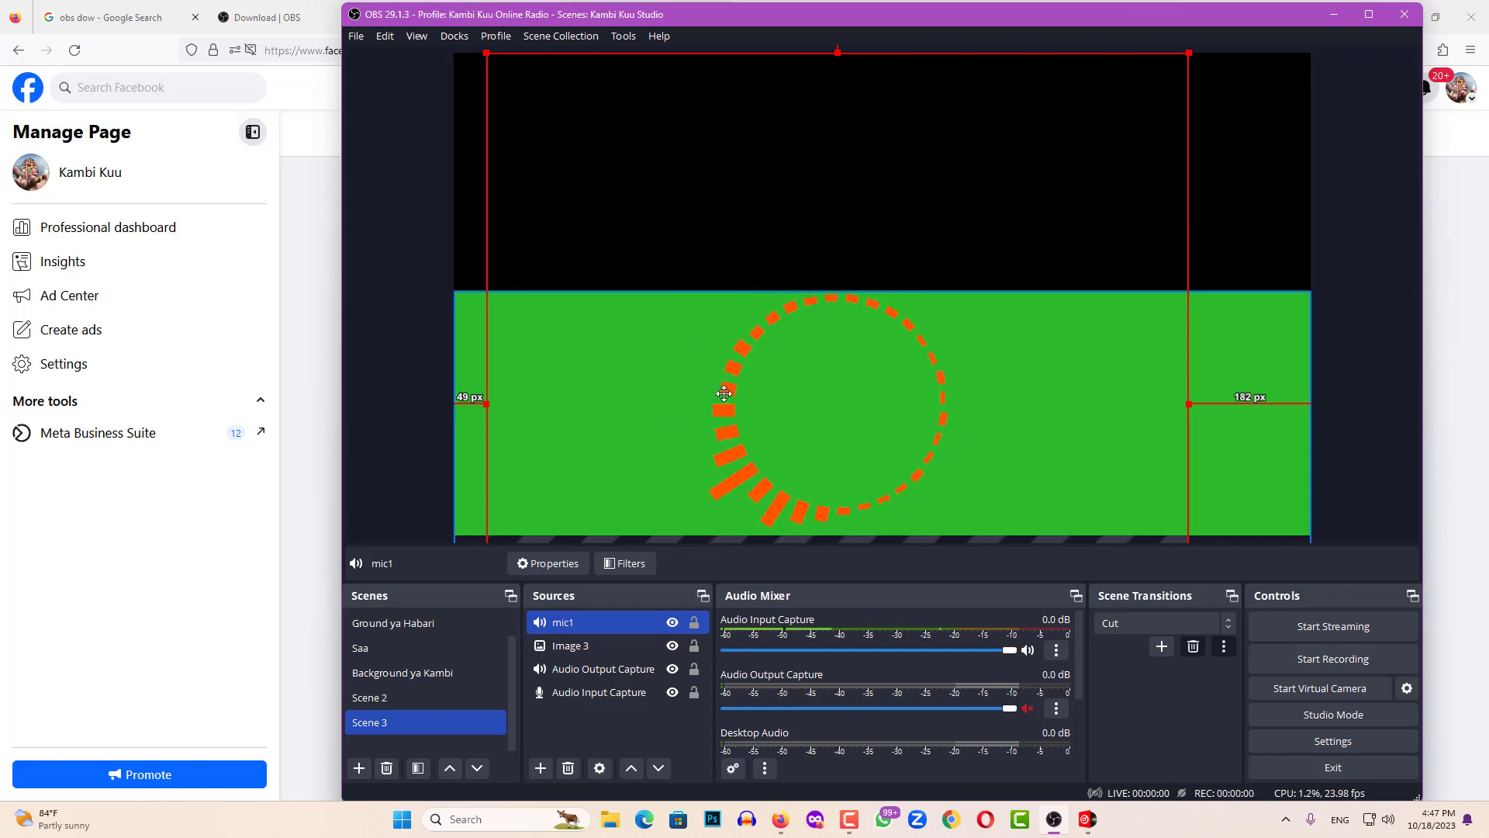
left_click_drag(724, 394, 745, 231)
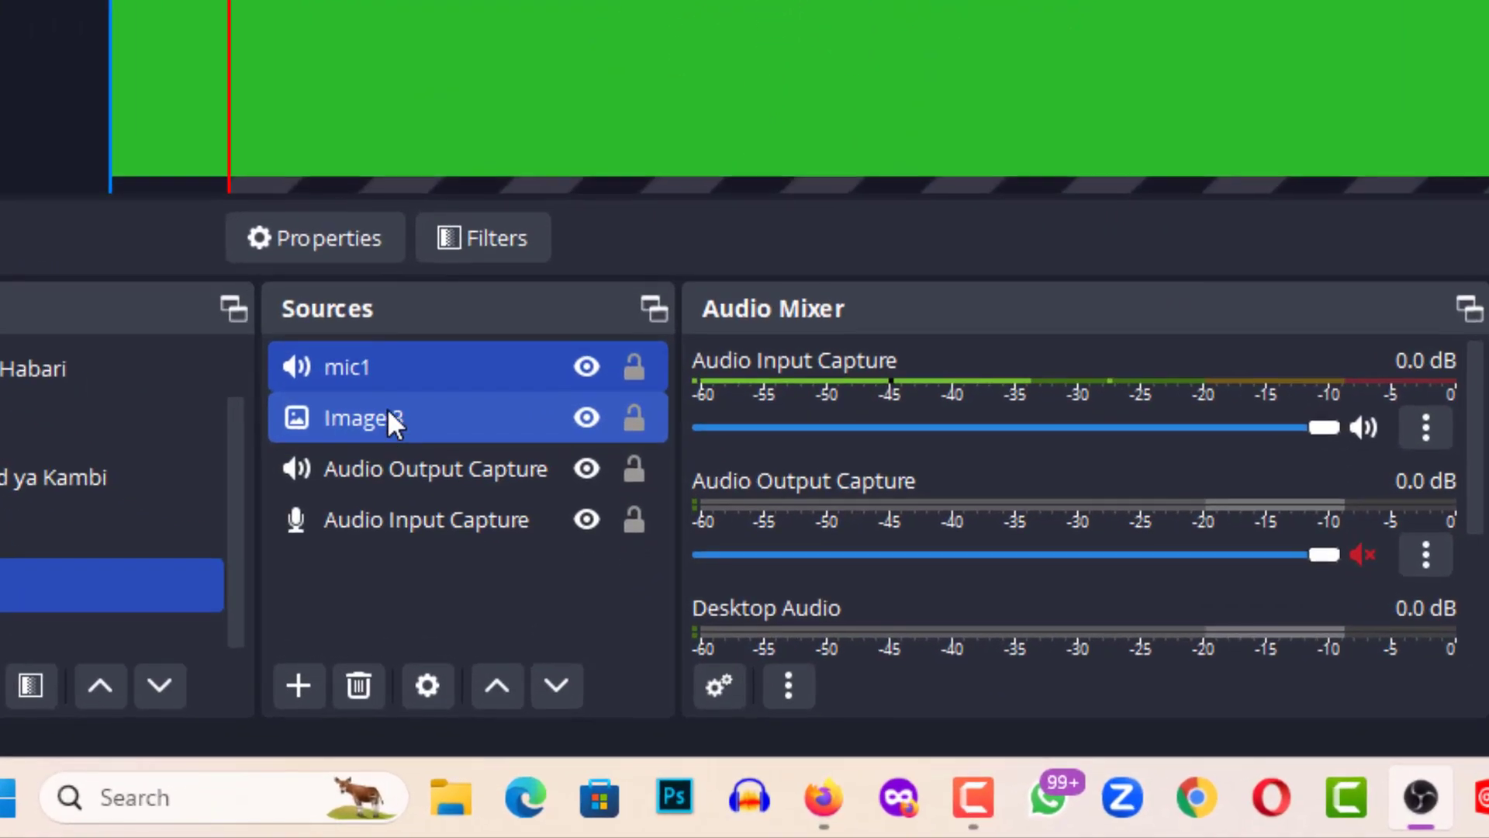
left_click_drag(370, 375, 375, 436)
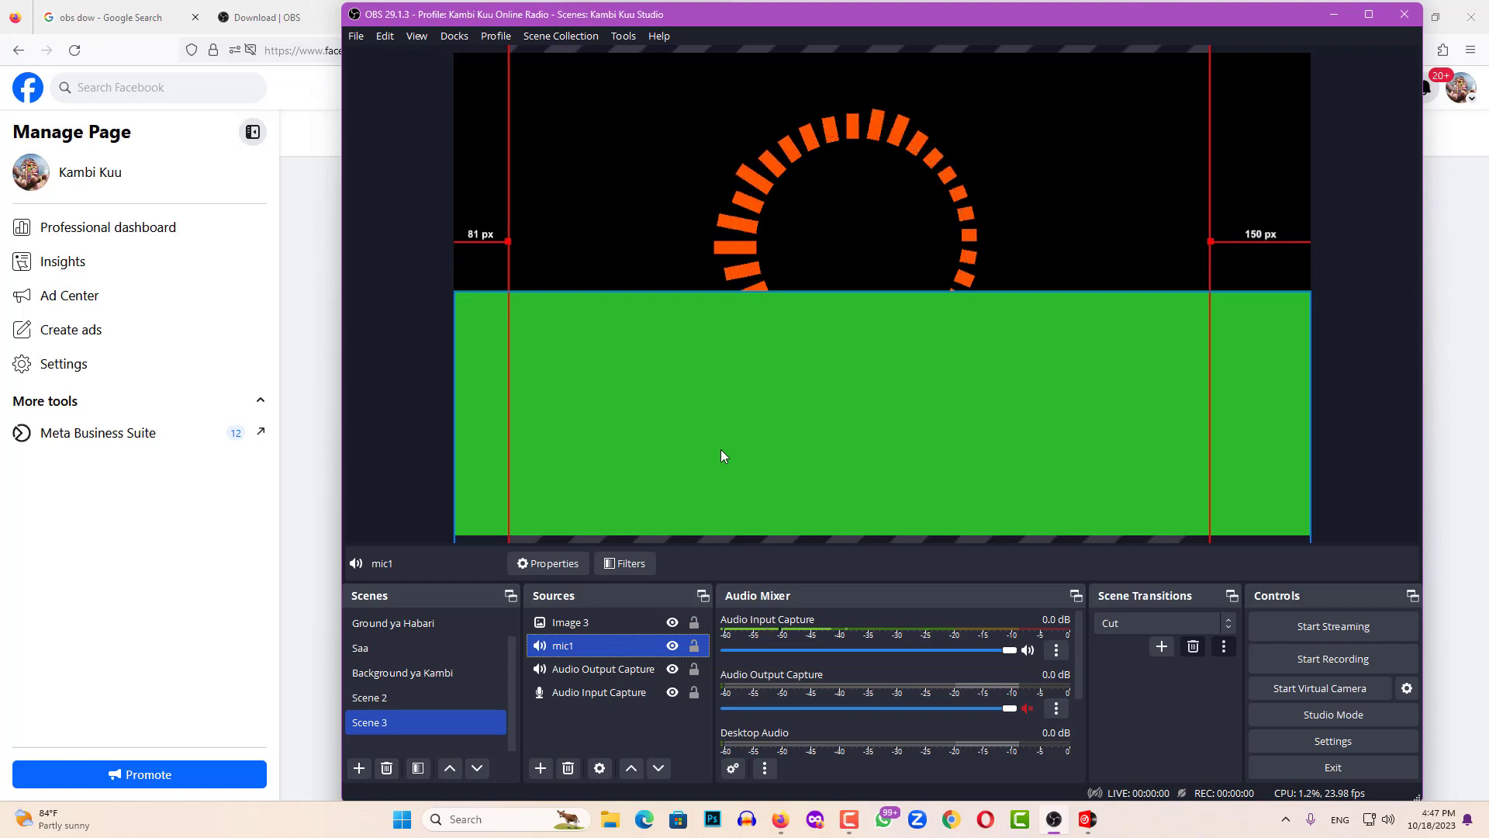
left_click(628, 725)
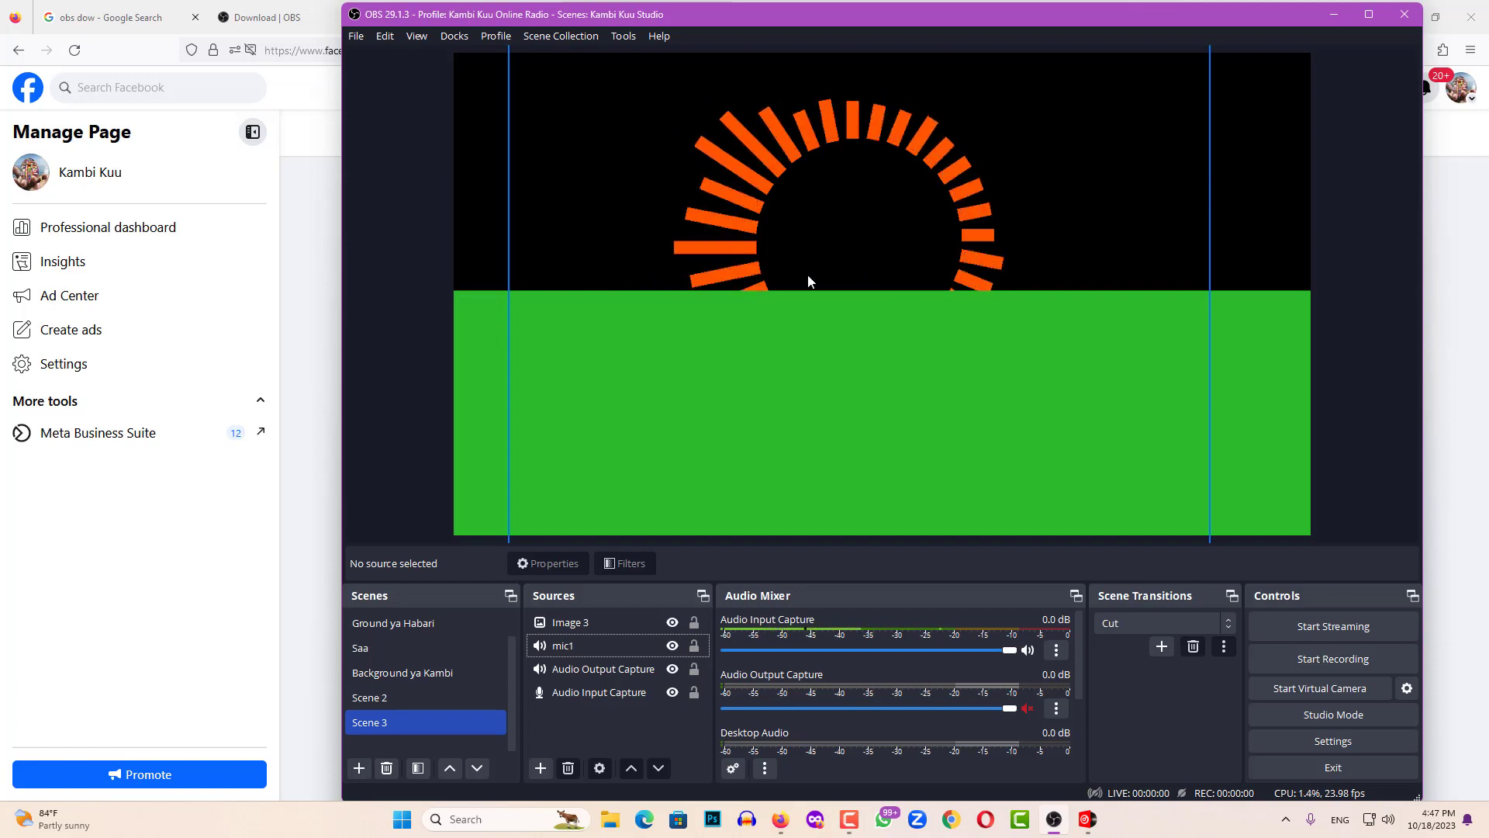
Step: Switch to Firefox and search Google Images for "mic" in a new tab, refining the search to "mic png"
left_click(781, 819)
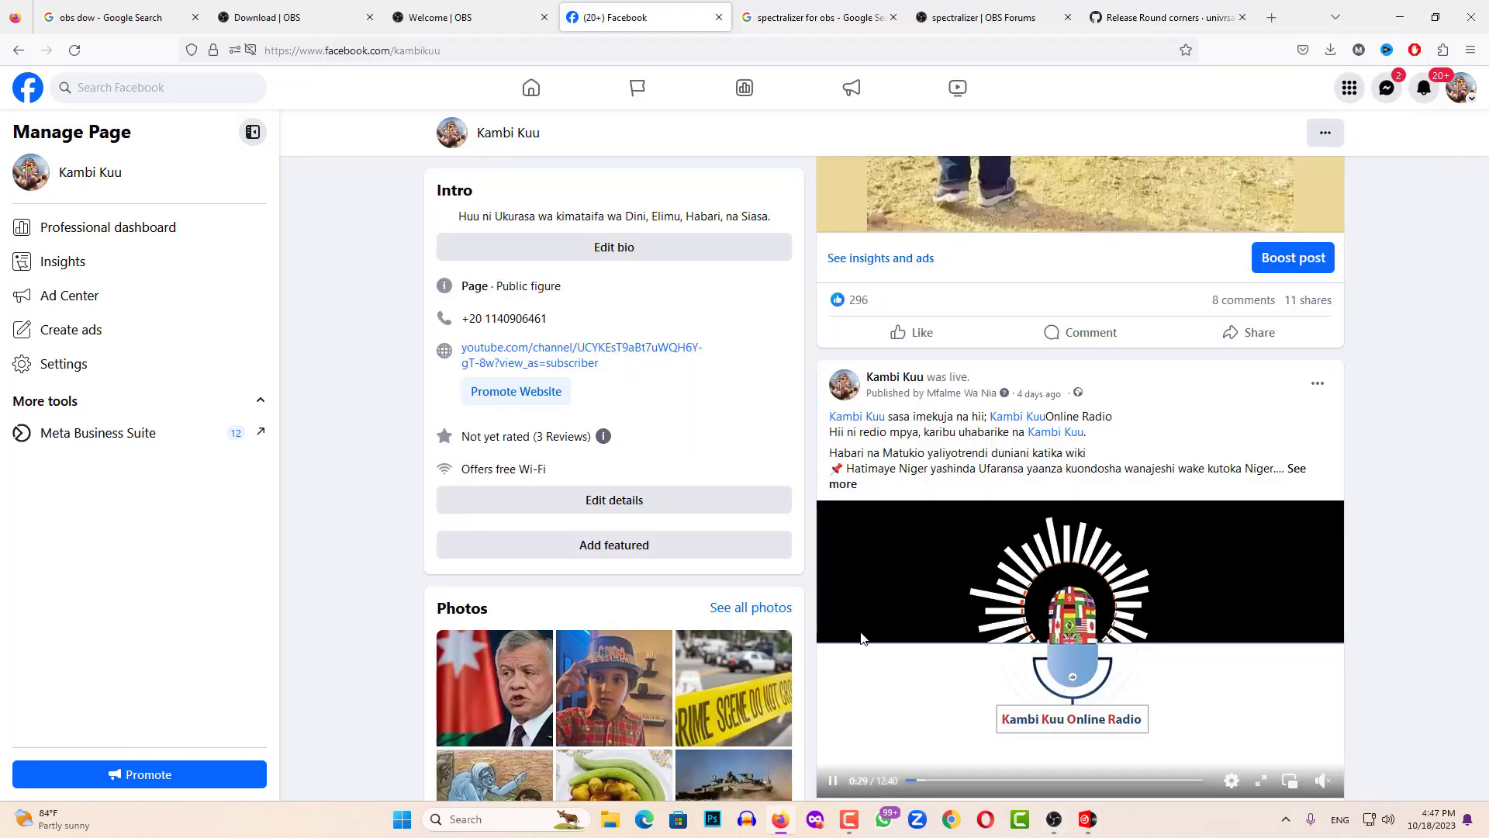
left_click(979, 30)
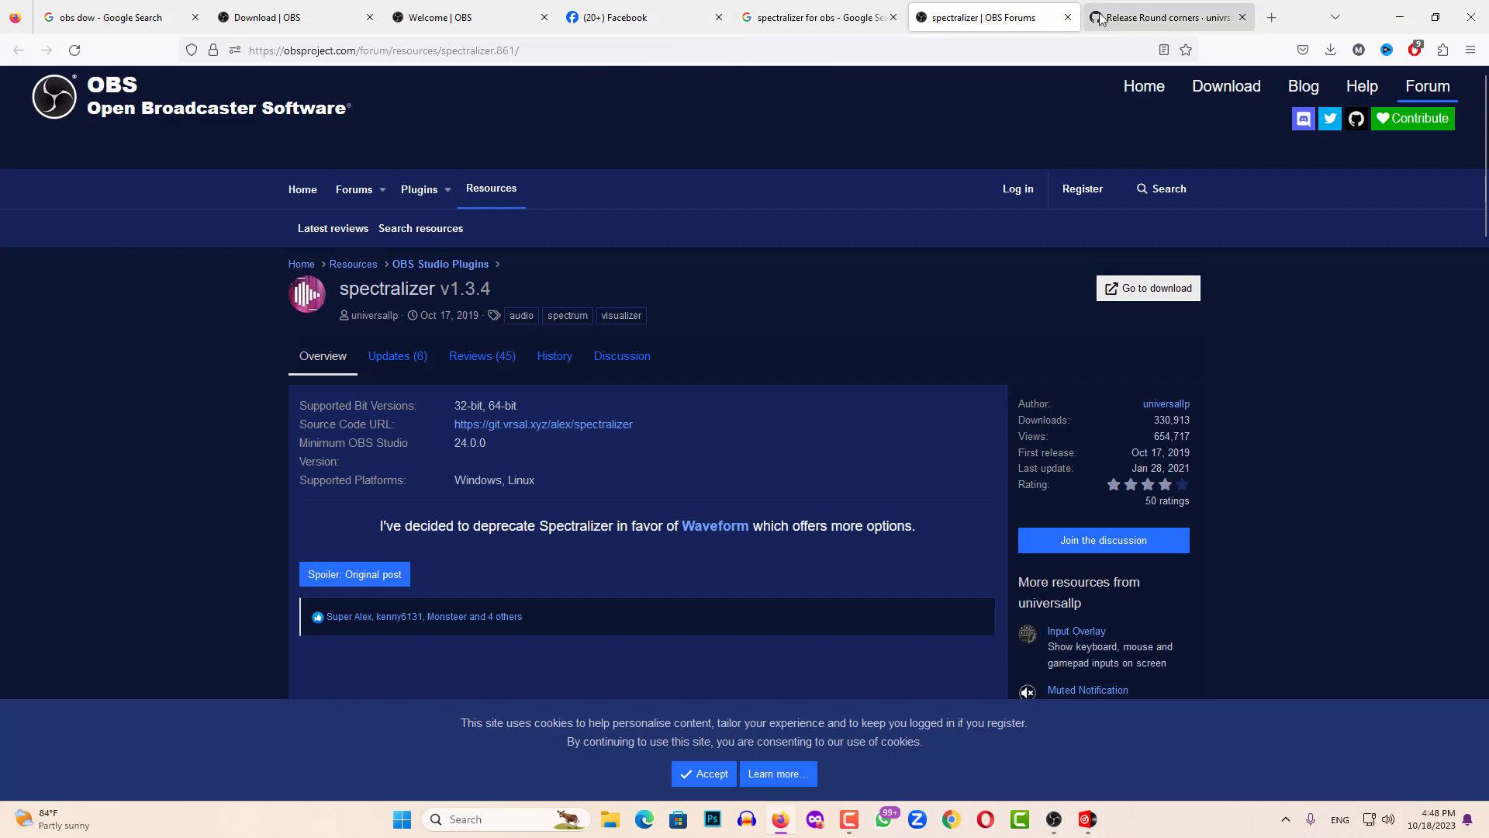
left_click(1249, 30)
left_click(1269, 17)
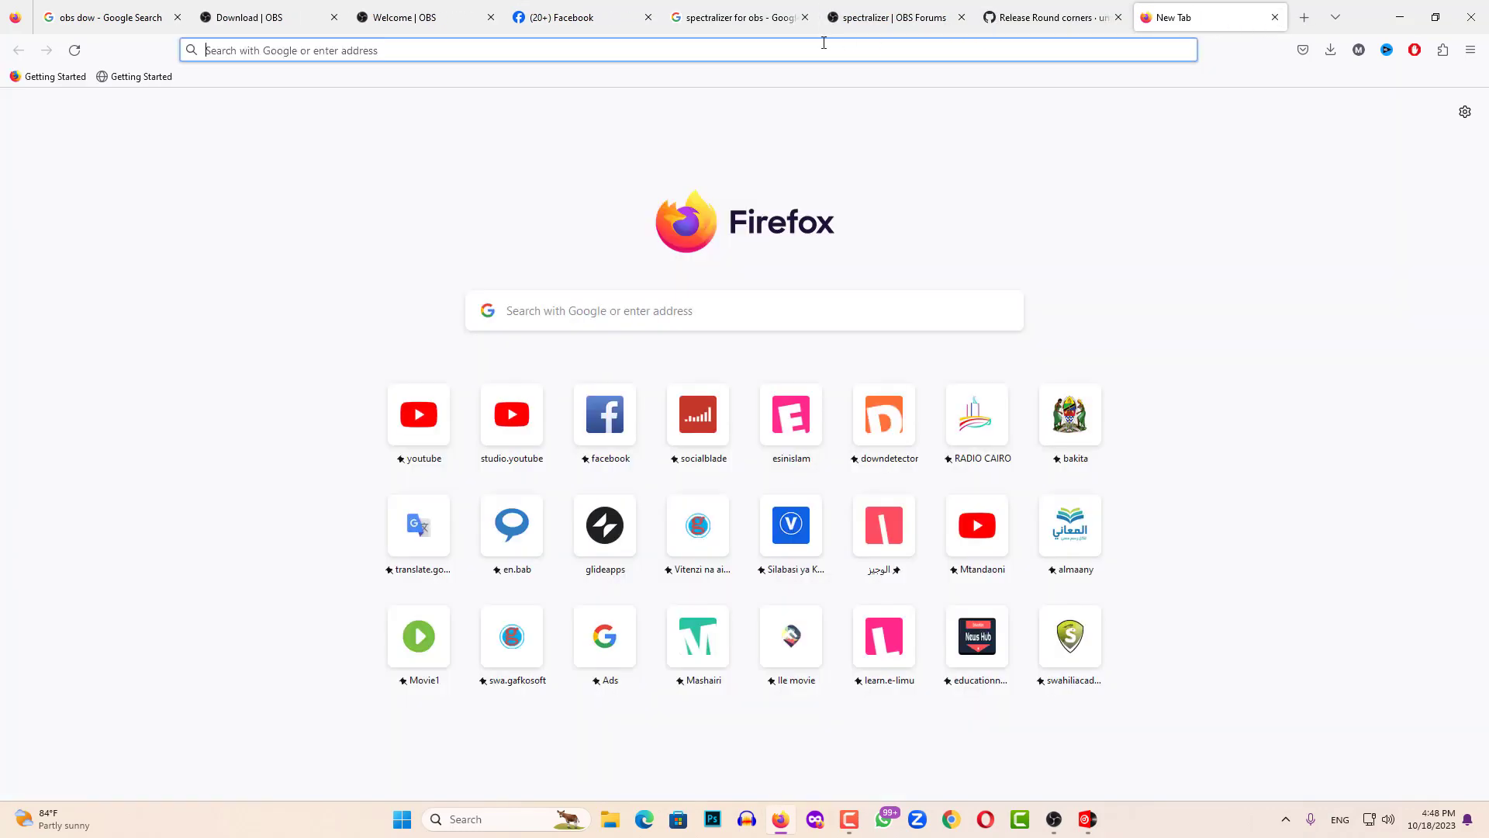
type("mic")
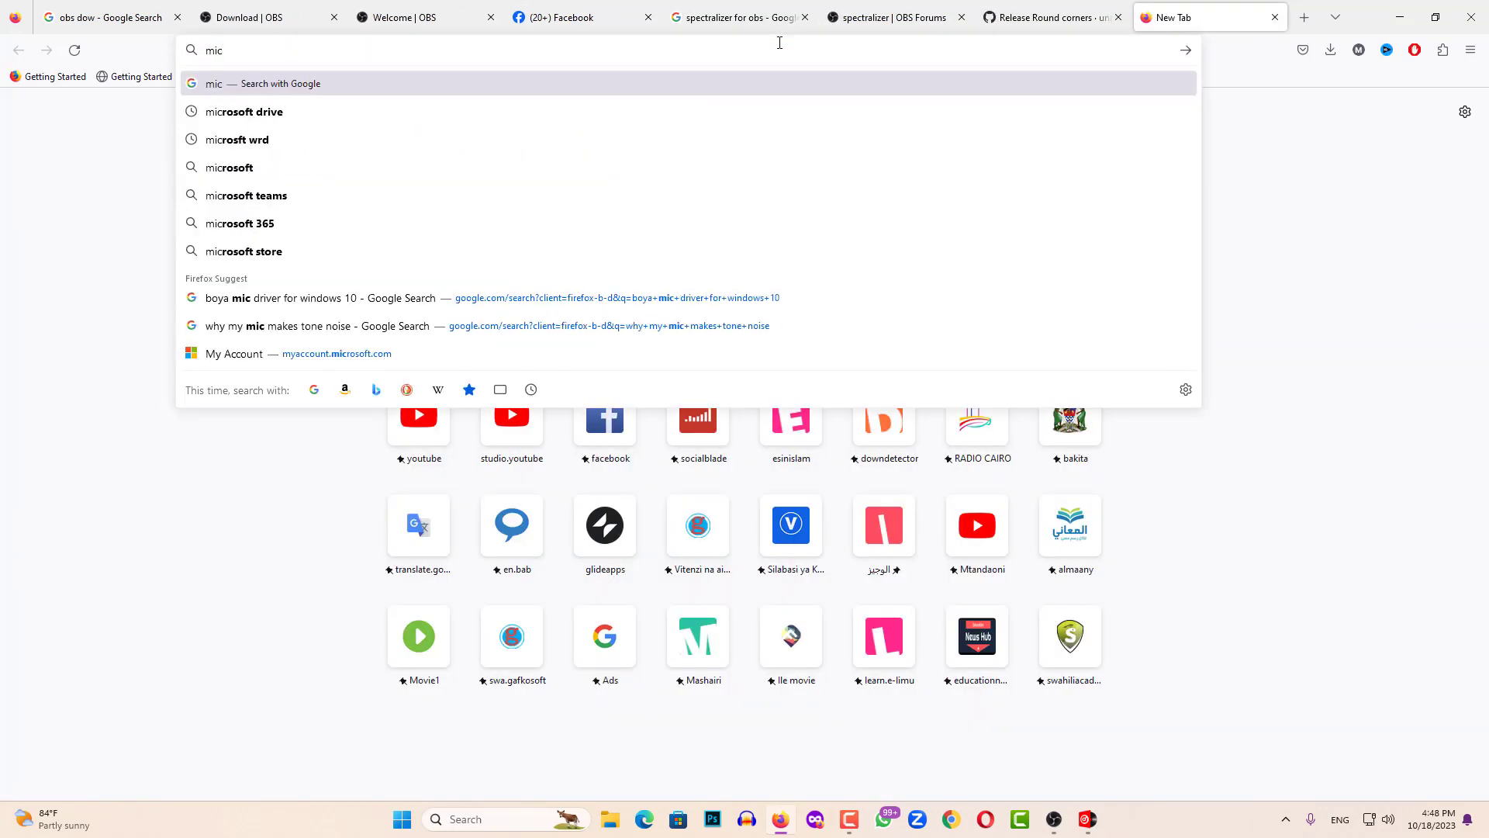
key("Return")
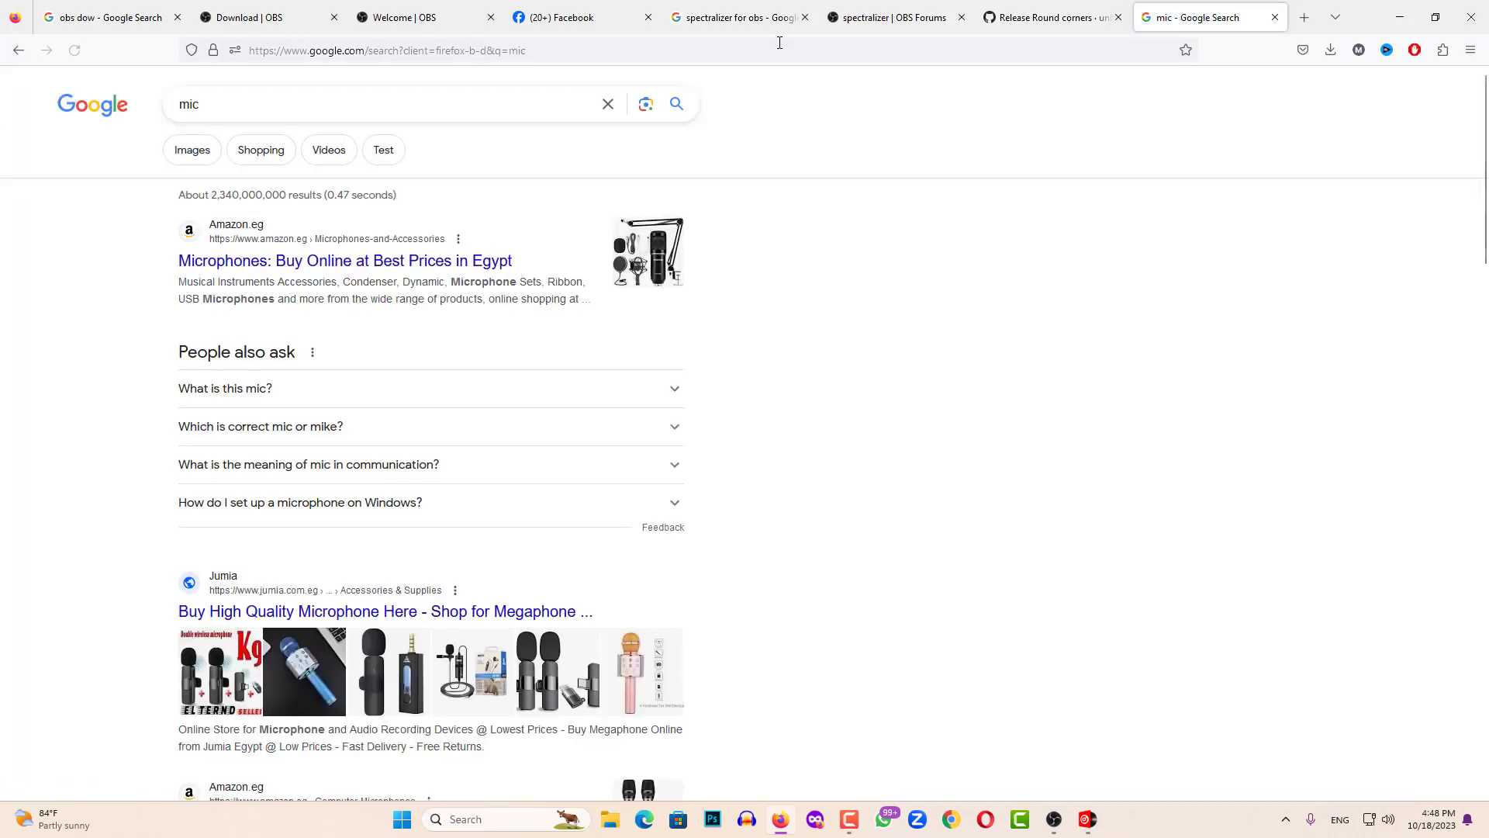
left_click(195, 159)
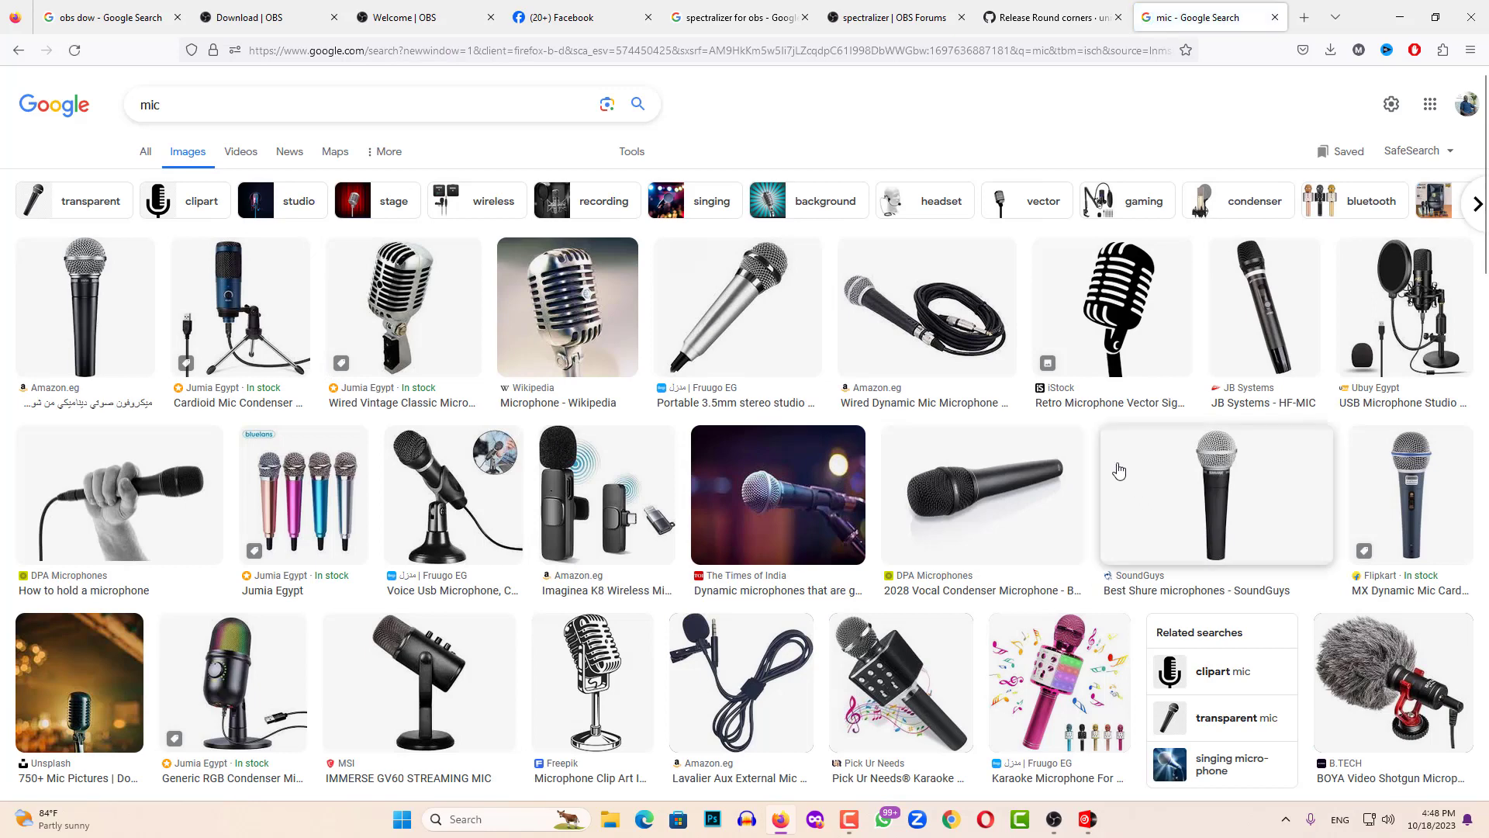
left_click(208, 109)
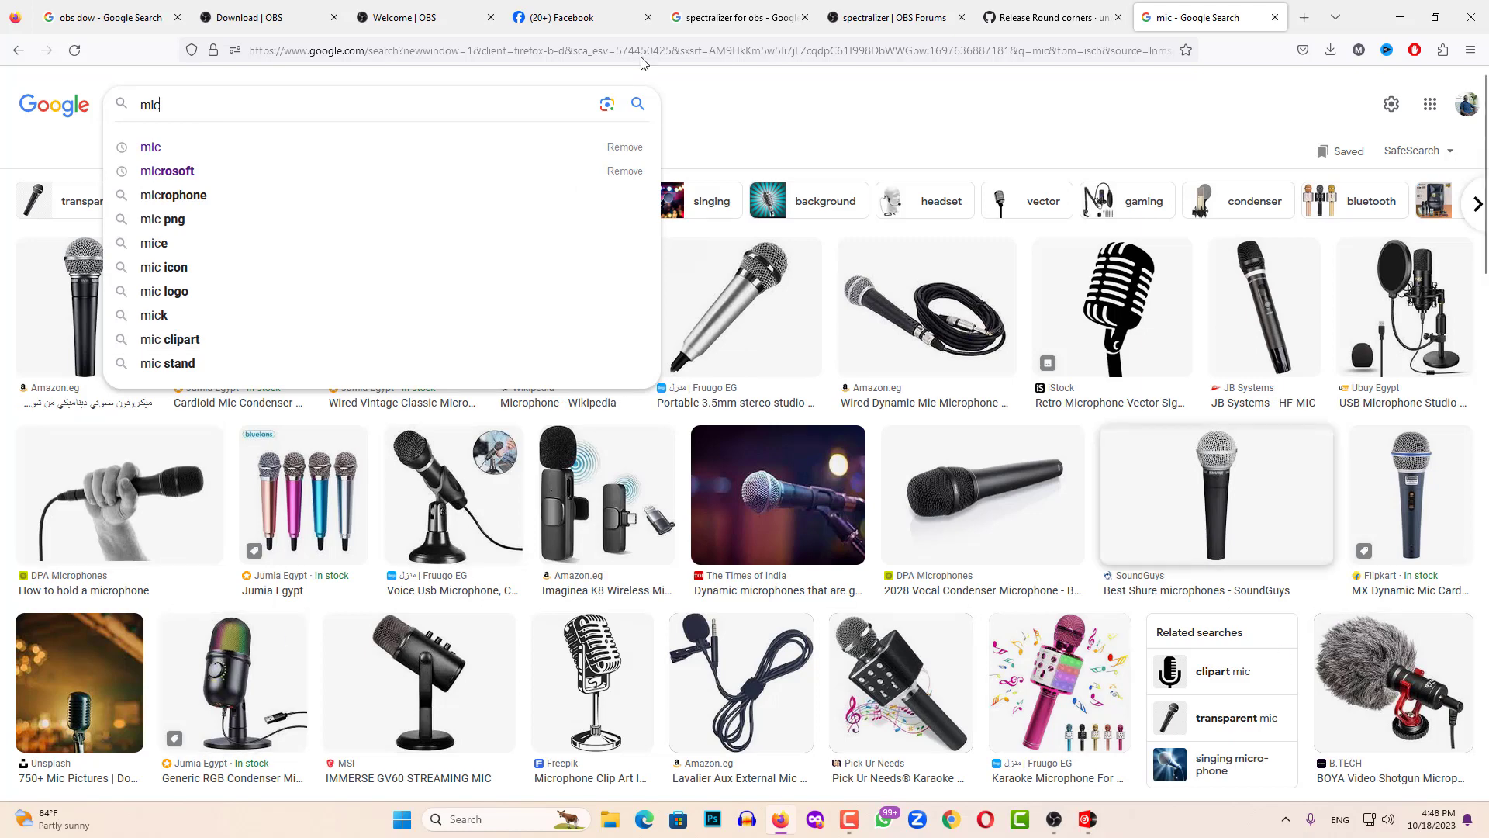
type("png")
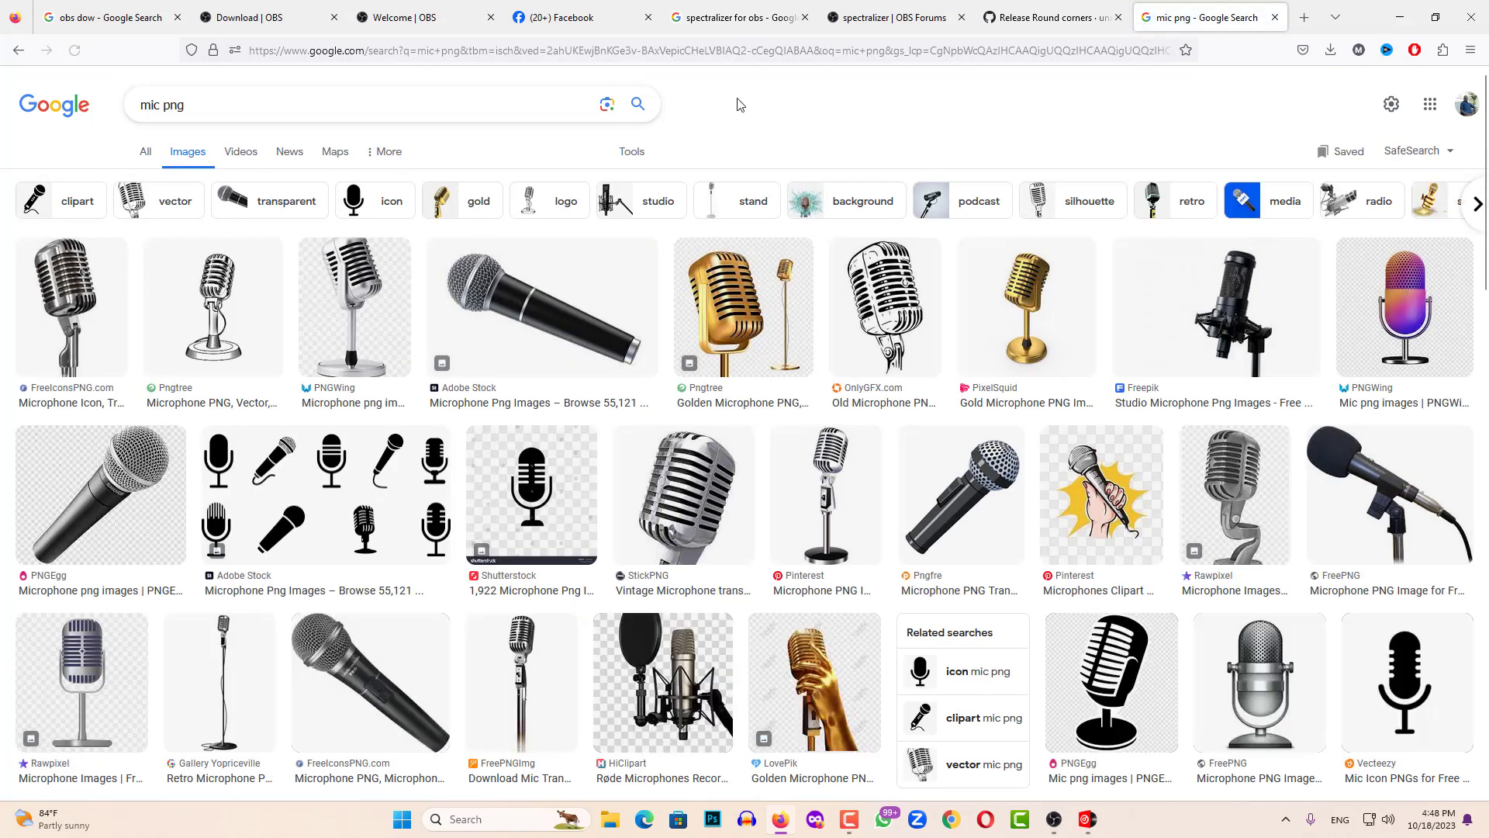
Step: Open the black Blue Yeti microphone result and save it as a PNG image in the Downloads folder
left_click(1009, 326)
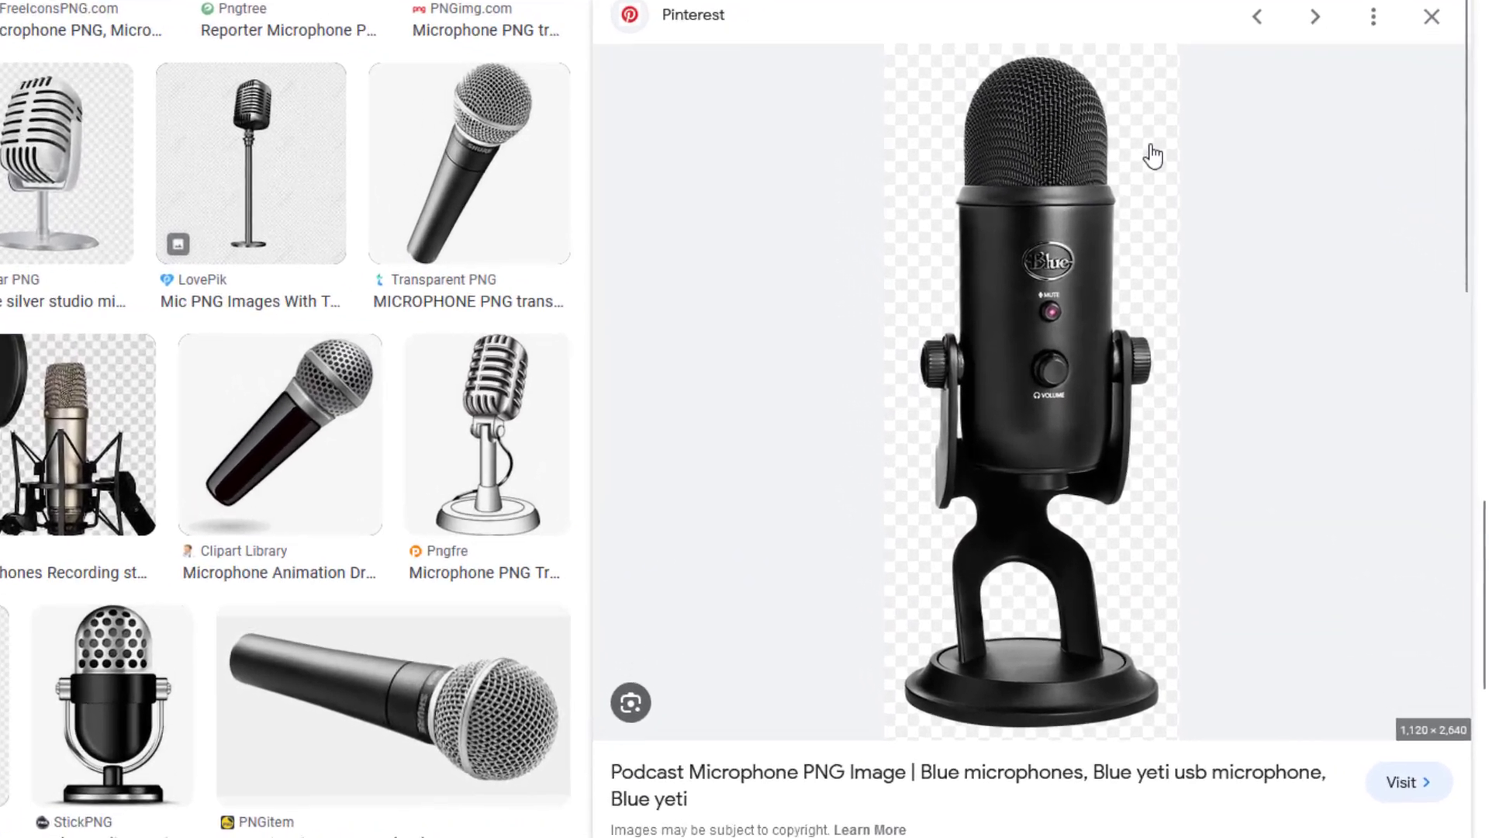
right_click(1259, 233)
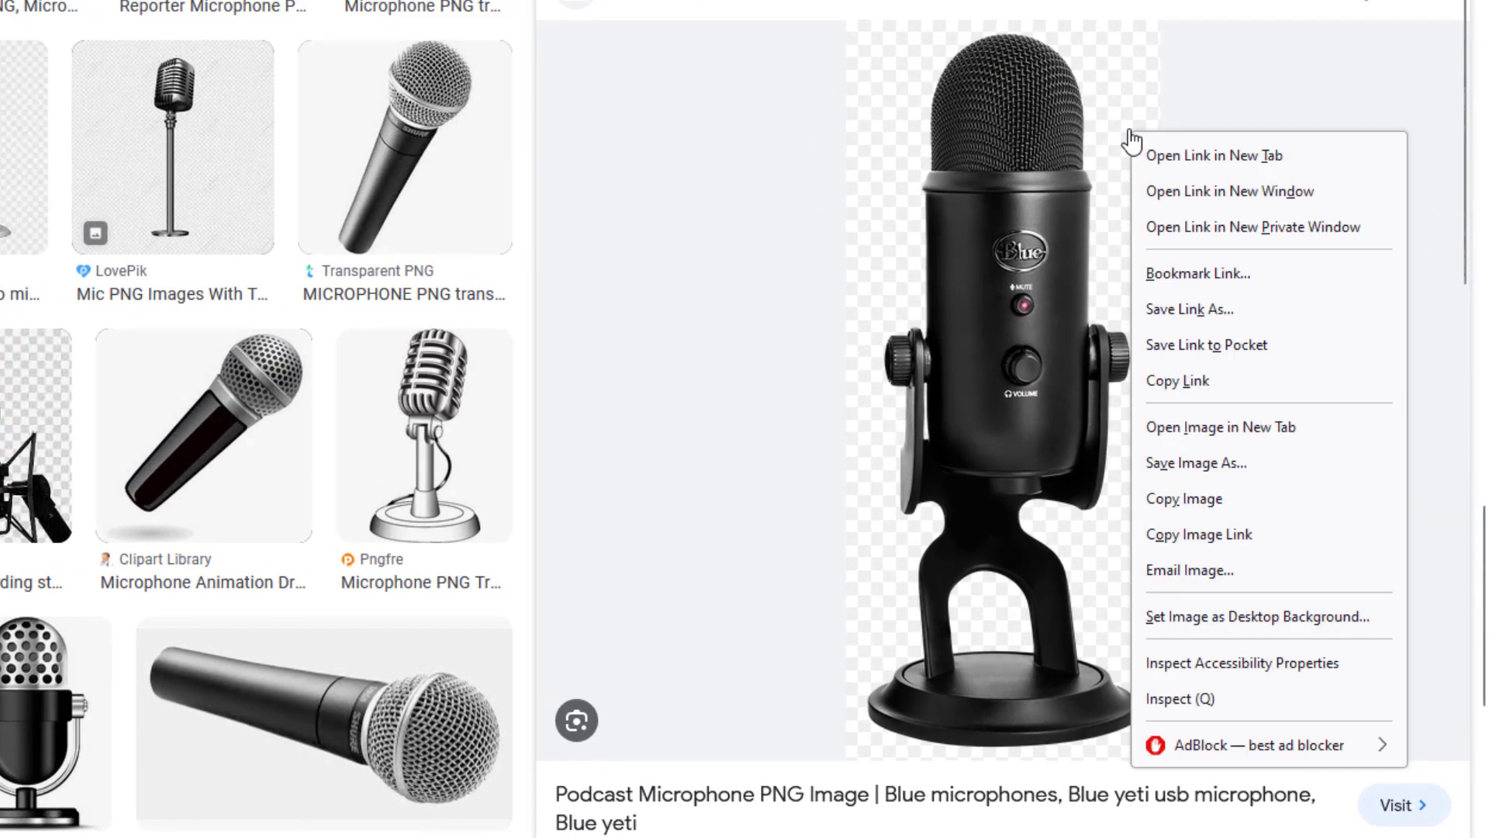
left_click(1235, 463)
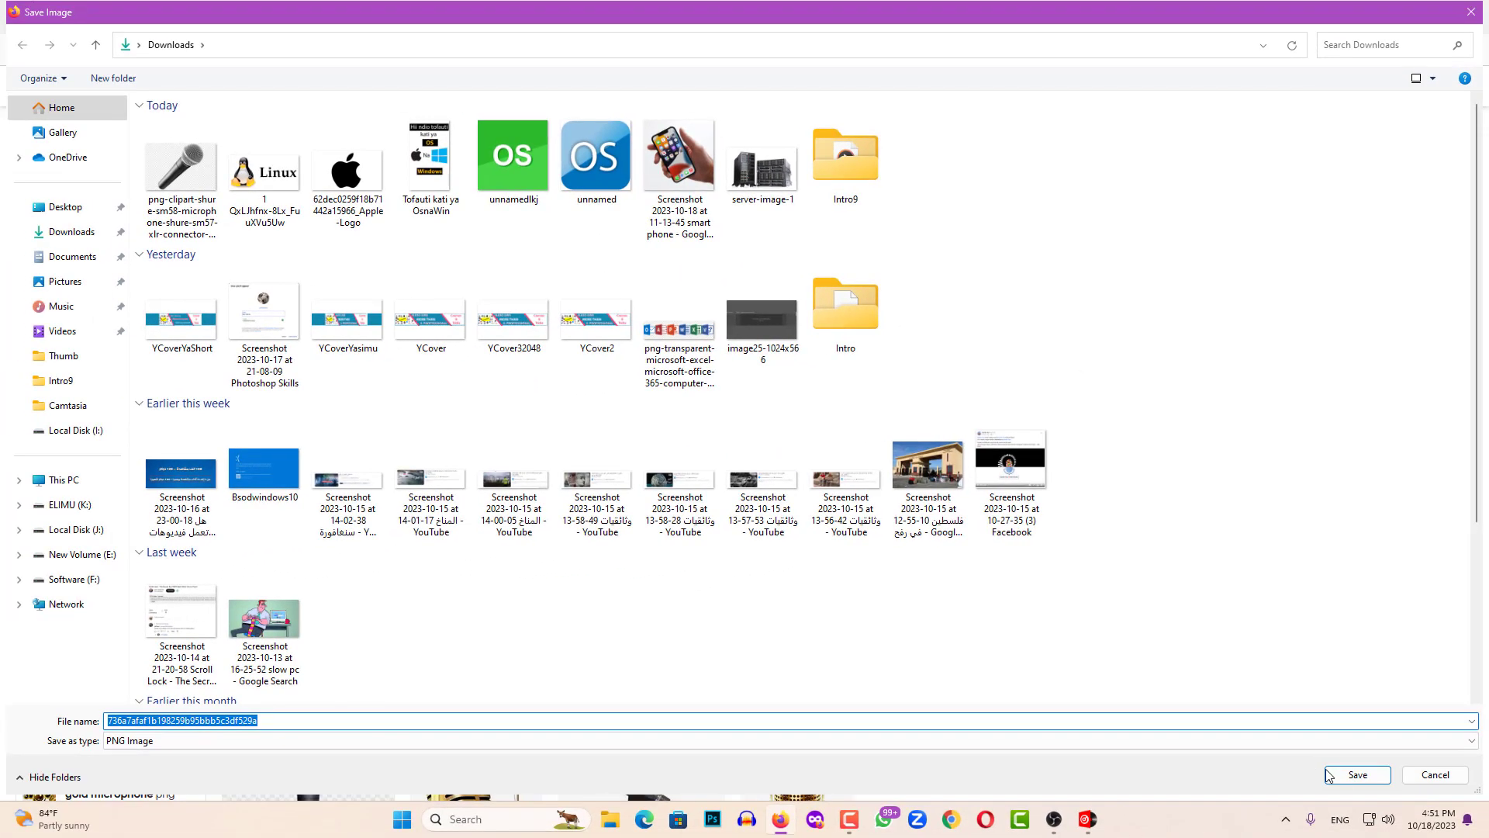
left_click(1328, 774)
Step: Switch to OBS and add a new image source to Scene 3 using the downloaded microphone PNG
left_click(1054, 819)
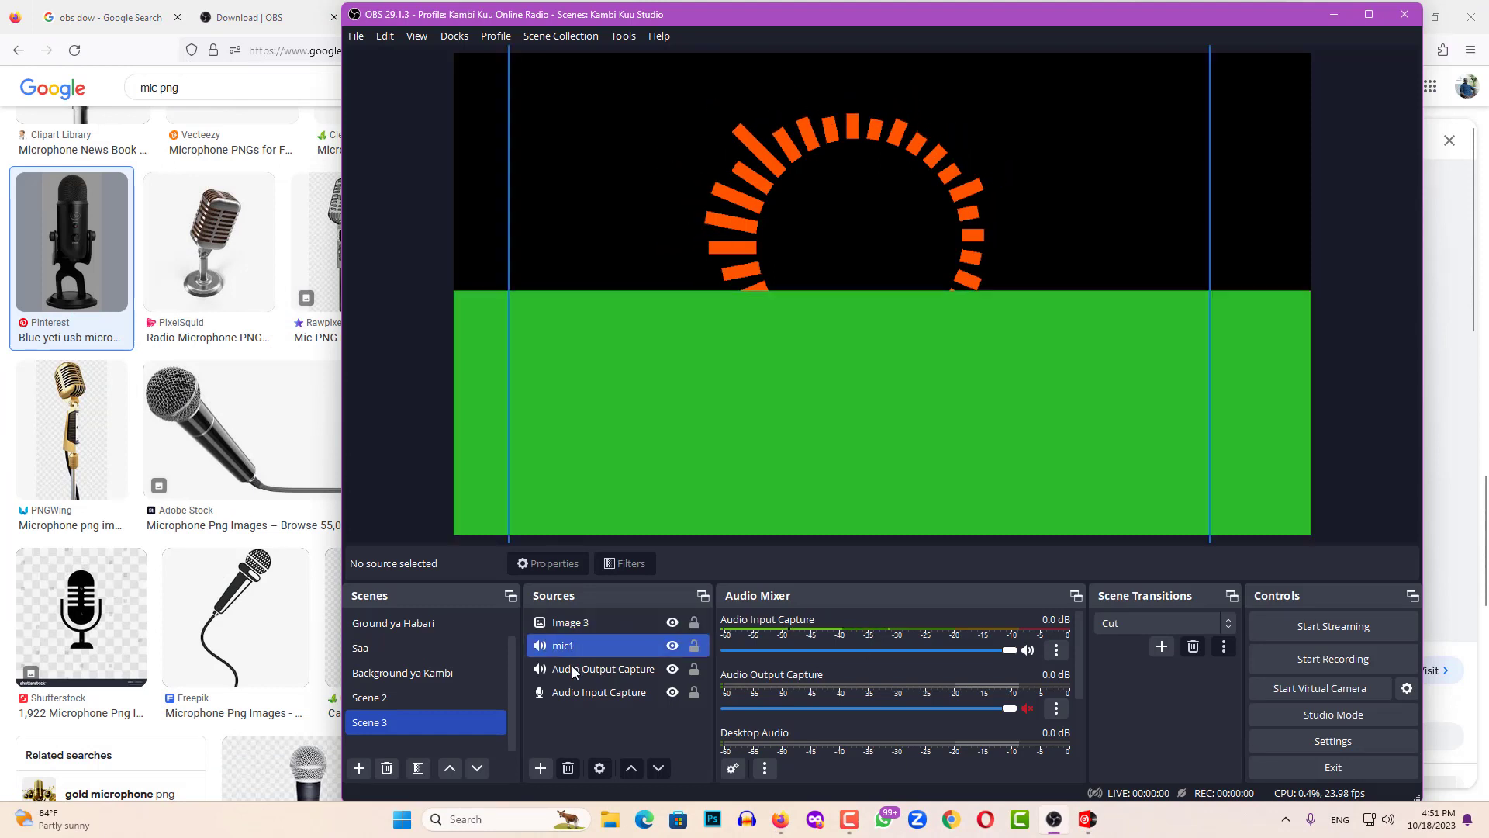
left_click(585, 723)
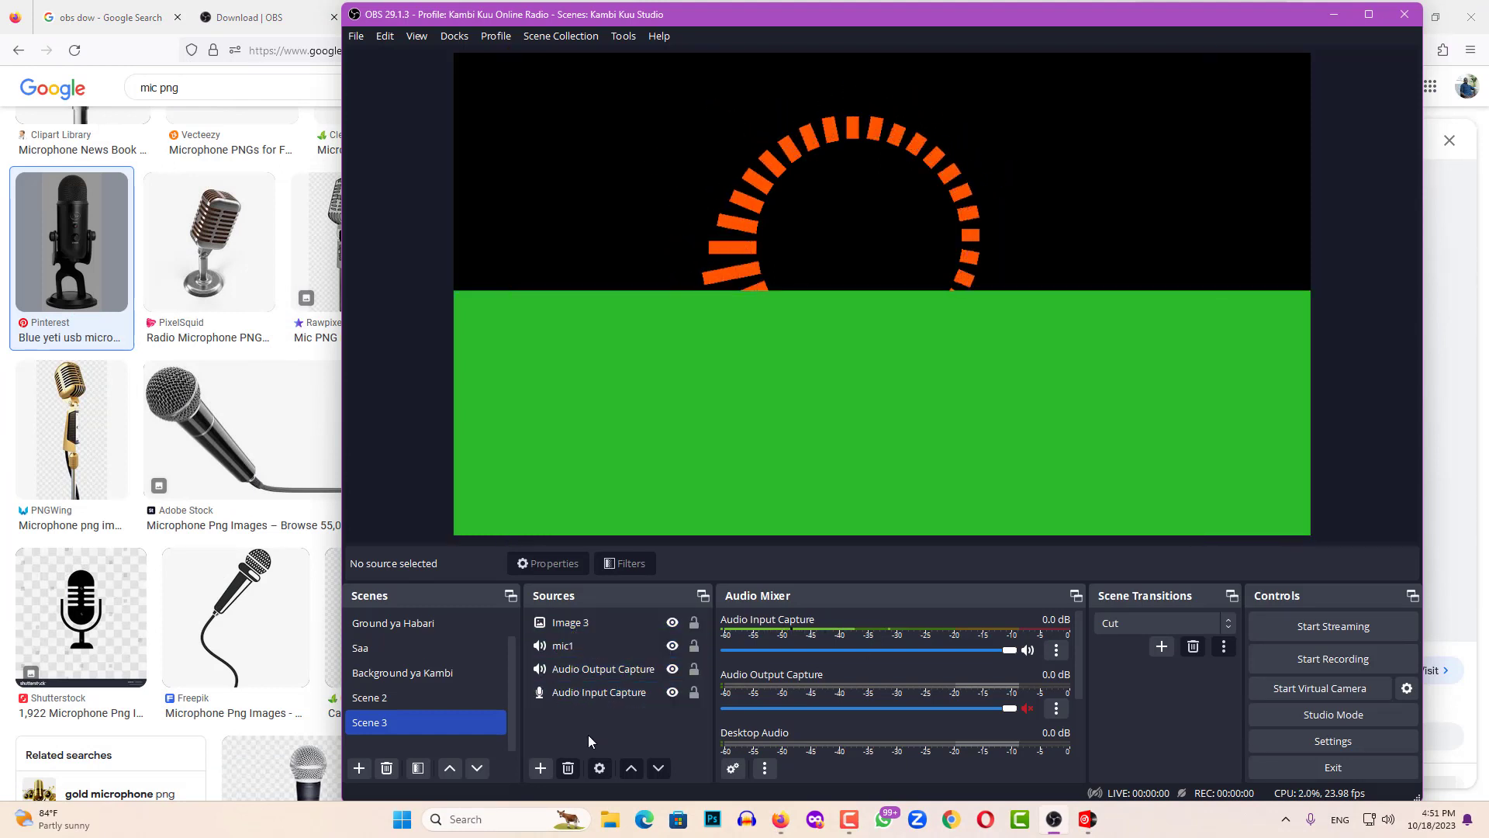
left_click(540, 768)
left_click(582, 526)
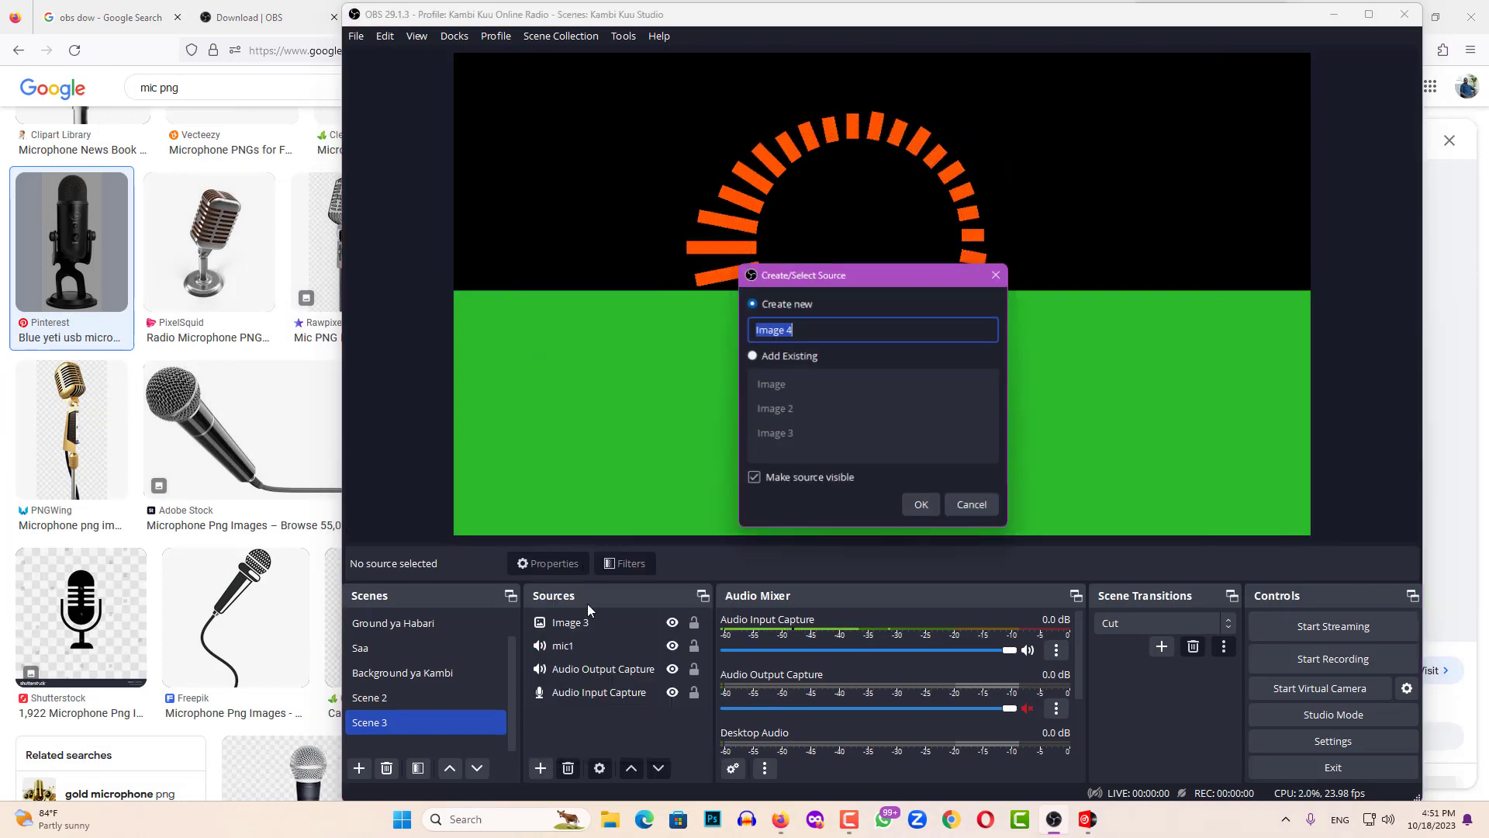
left_click(924, 506)
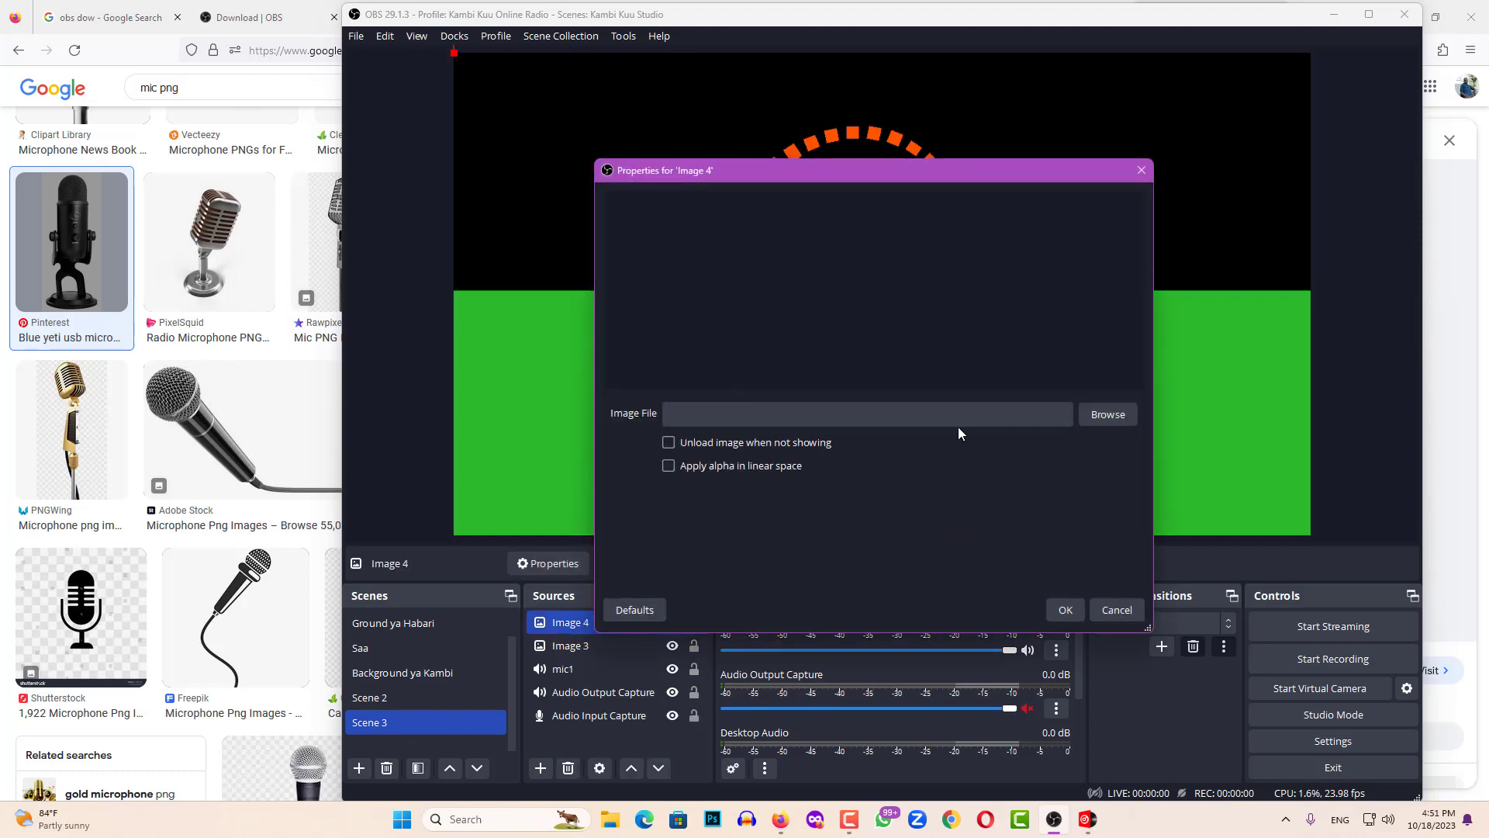
left_click(1087, 416)
double_click(768, 333)
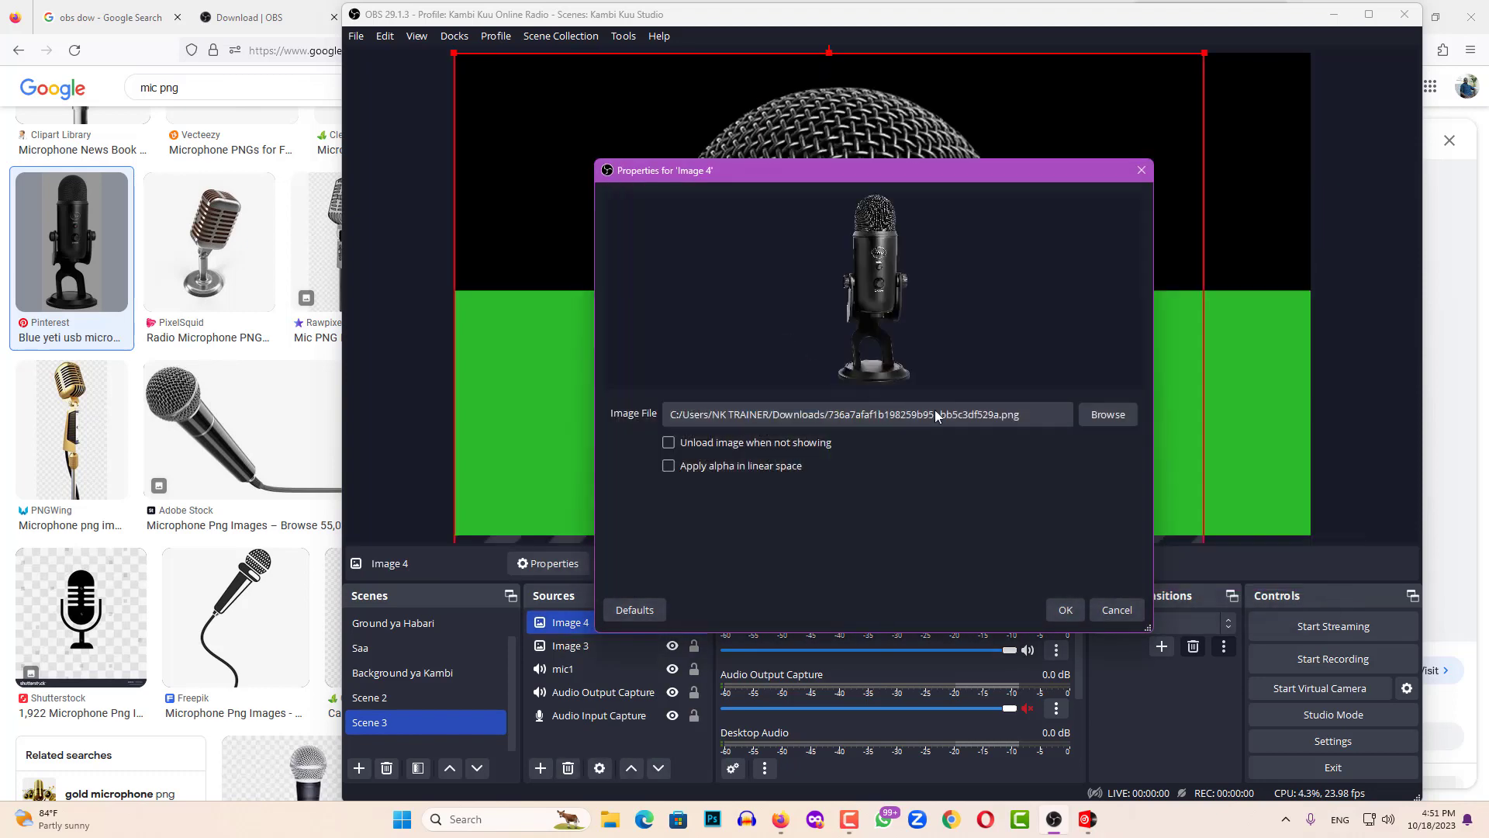
left_click(1065, 609)
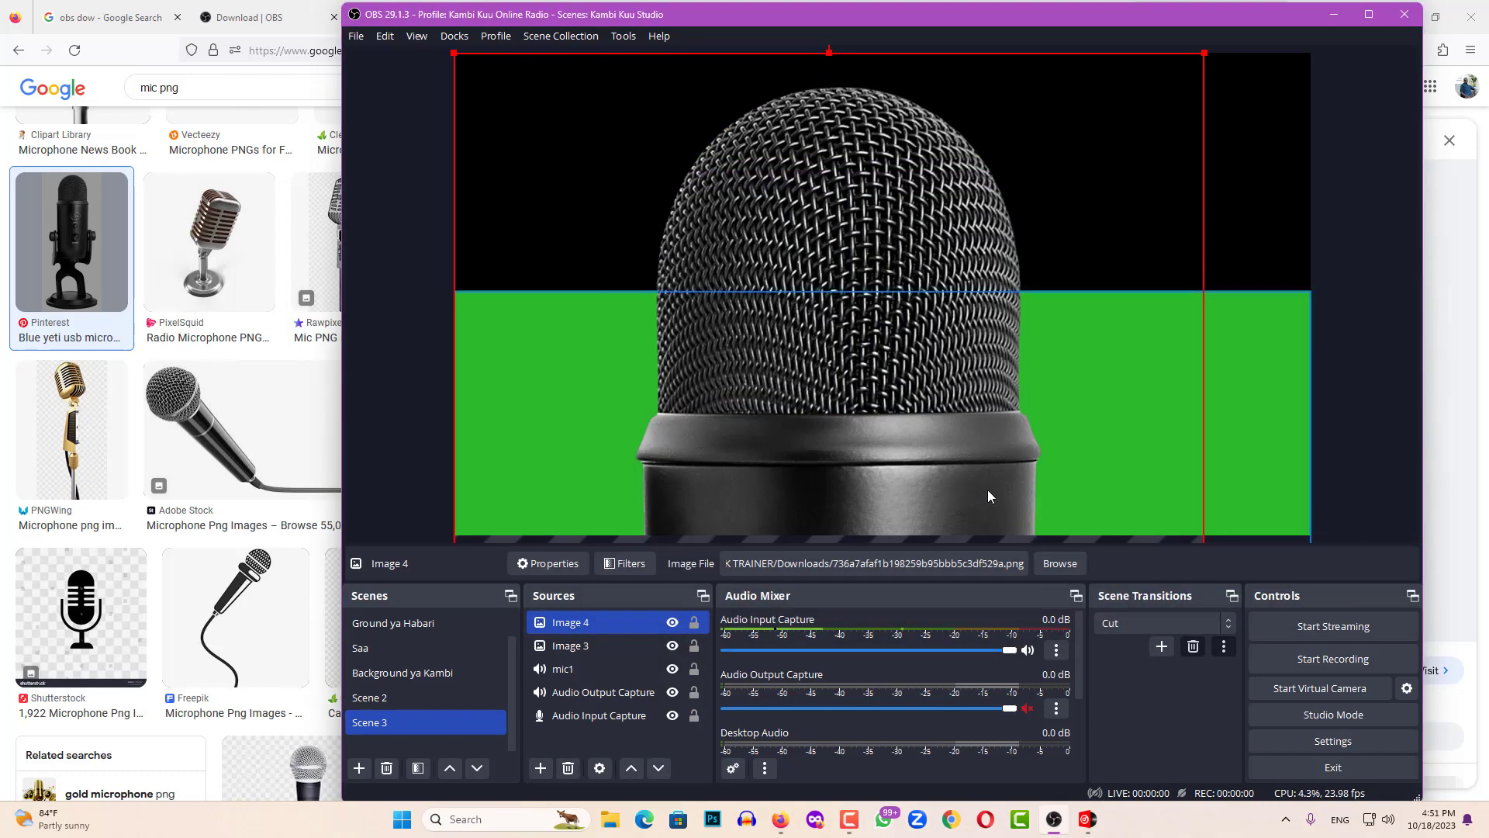
Step: Shrink the microphone image from its upper corner and move the mic1 visualizer to about 164 px from the canvas's left edge
mouse_move(852, 393)
left_mouse_down()
mouse_move(853, 362)
mouse_move(895, 313)
mouse_move(901, 405)
mouse_move(872, 399)
left_mouse_up()
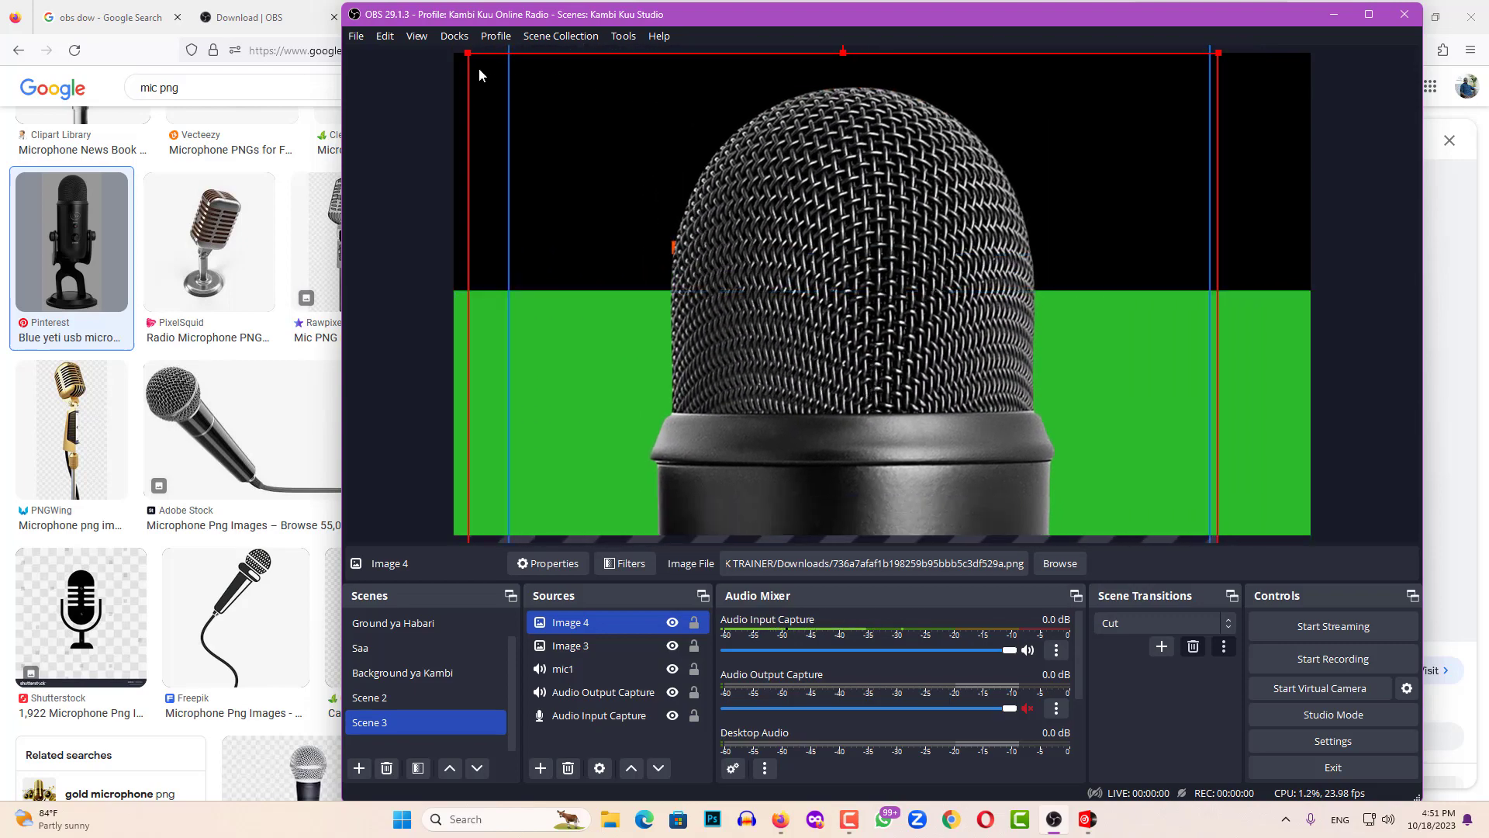
left_click_drag(471, 52, 723, 402)
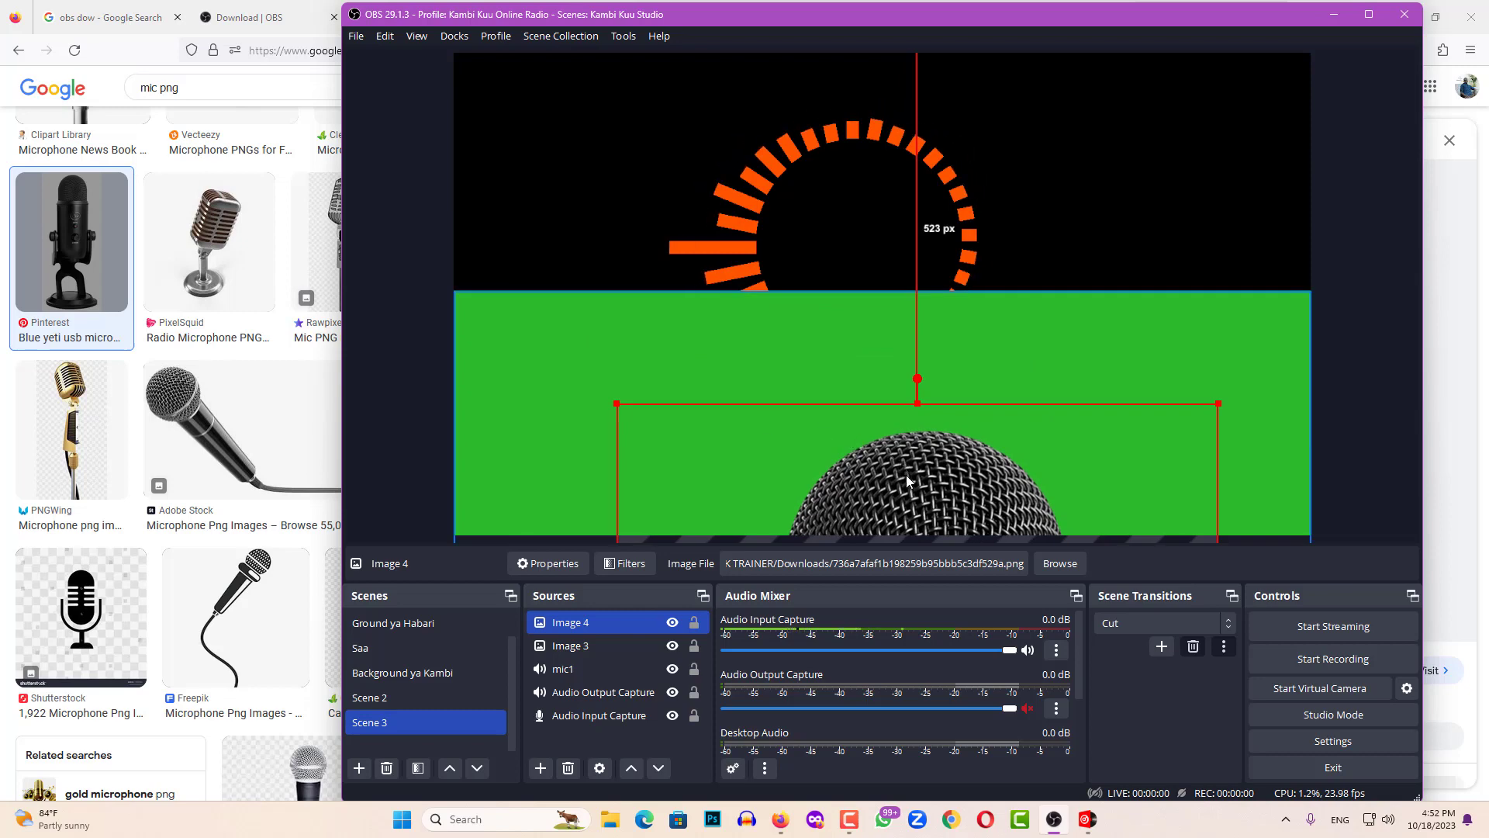
left_click_drag(908, 461, 827, 181)
left_click_drag(827, 181, 898, 282)
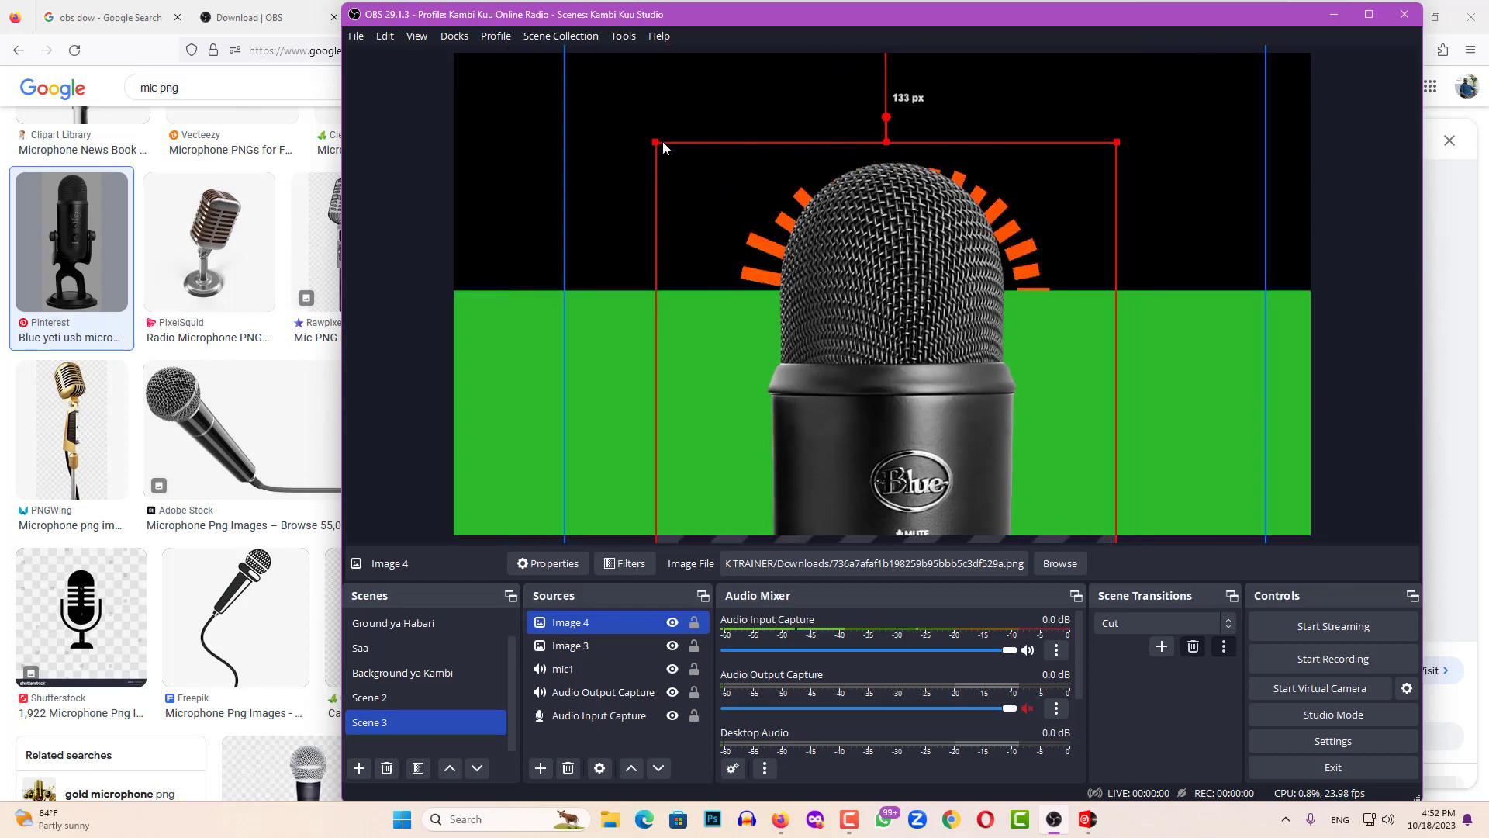
Step: Shrink the microphone image further, place it inside the visualizer arc about 231 px below the canvas top, and select the background image
left_click_drag(657, 143, 762, 386)
left_click_drag(917, 457, 860, 167)
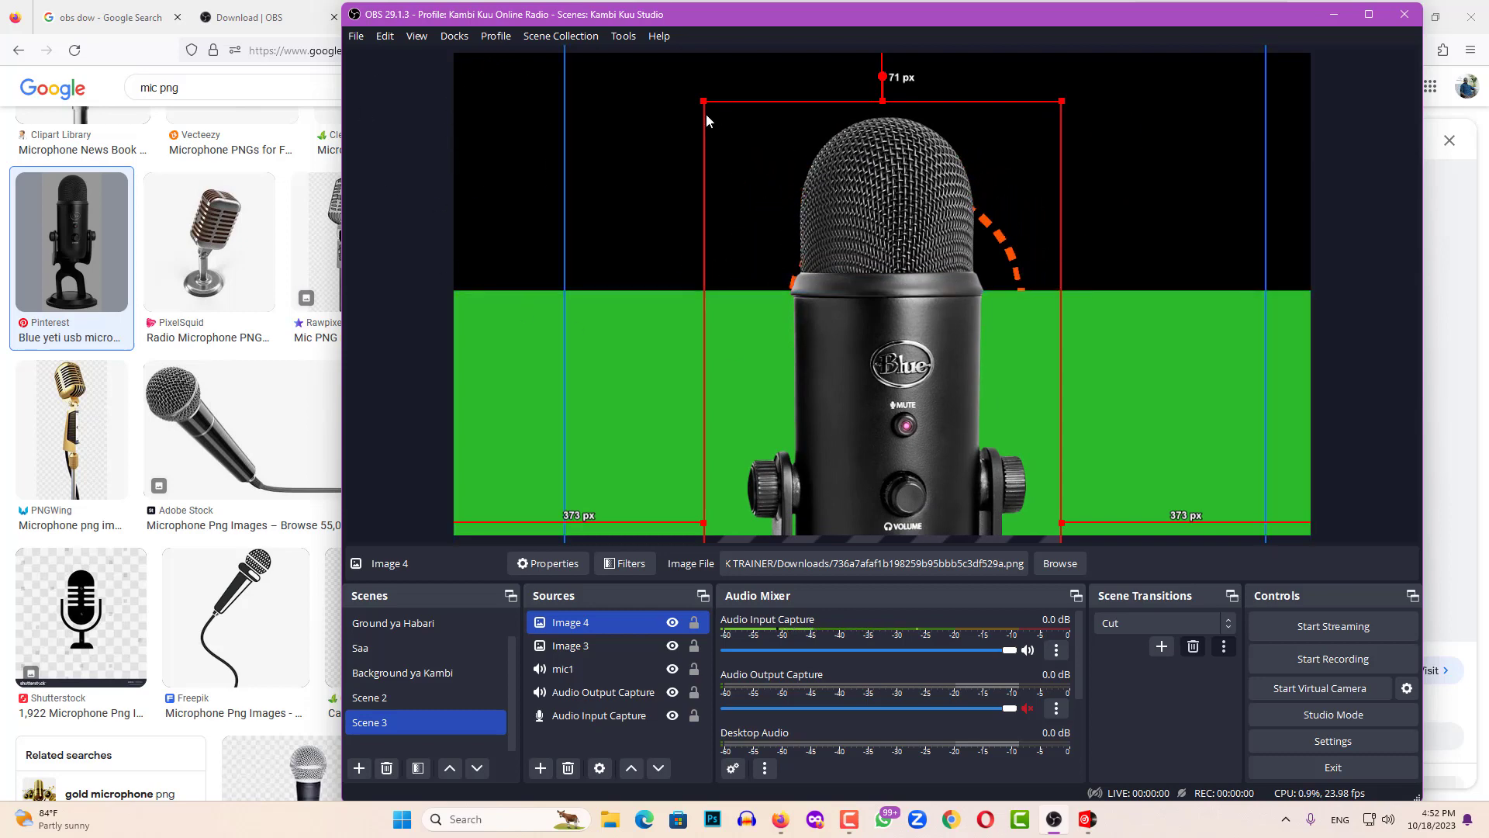
left_click_drag(704, 101, 835, 412)
left_click_drag(941, 465, 910, 252)
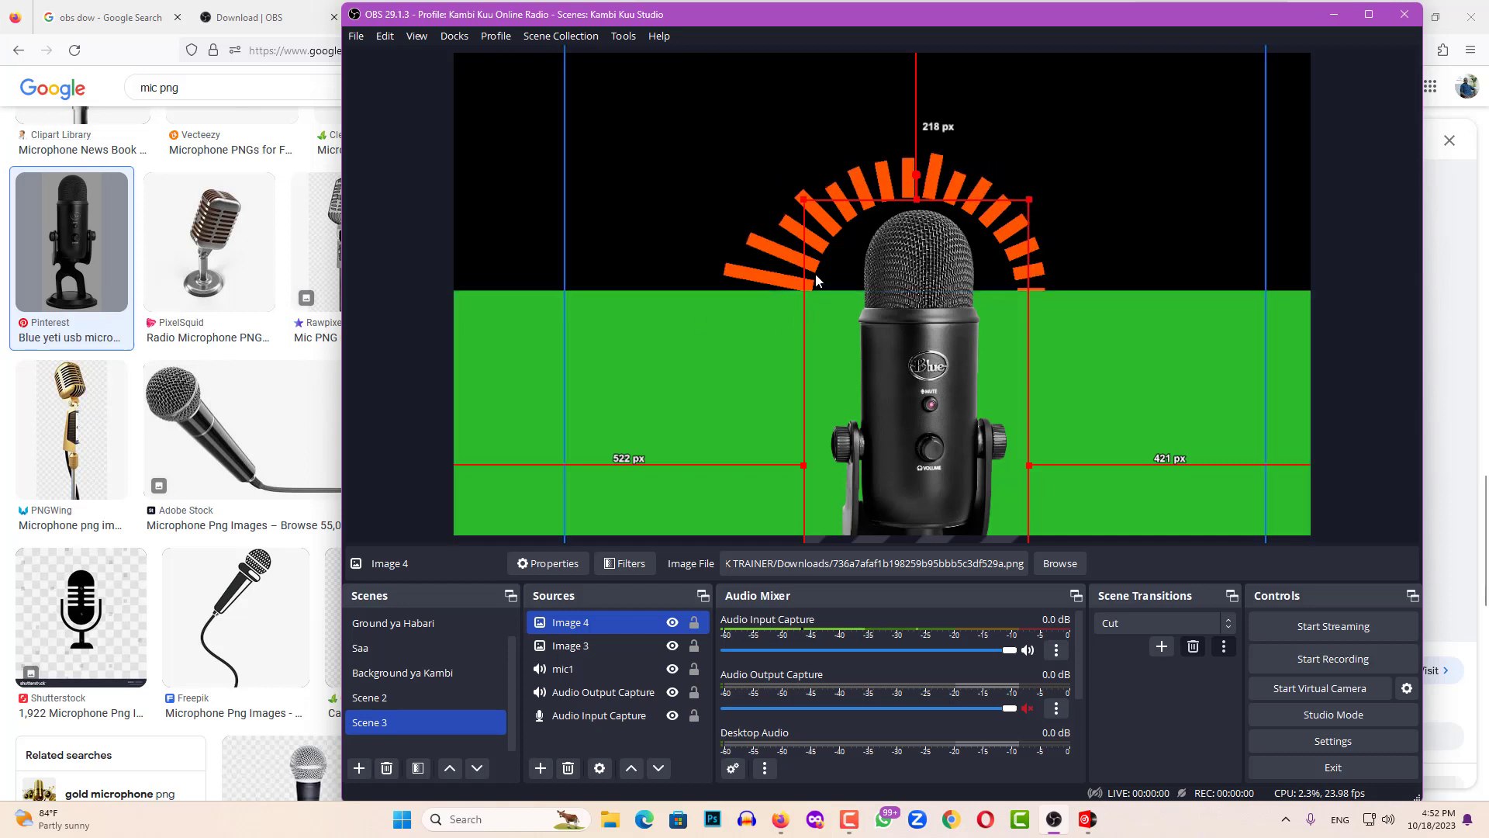
left_click_drag(806, 197, 921, 472)
left_click_drag(974, 514, 903, 239)
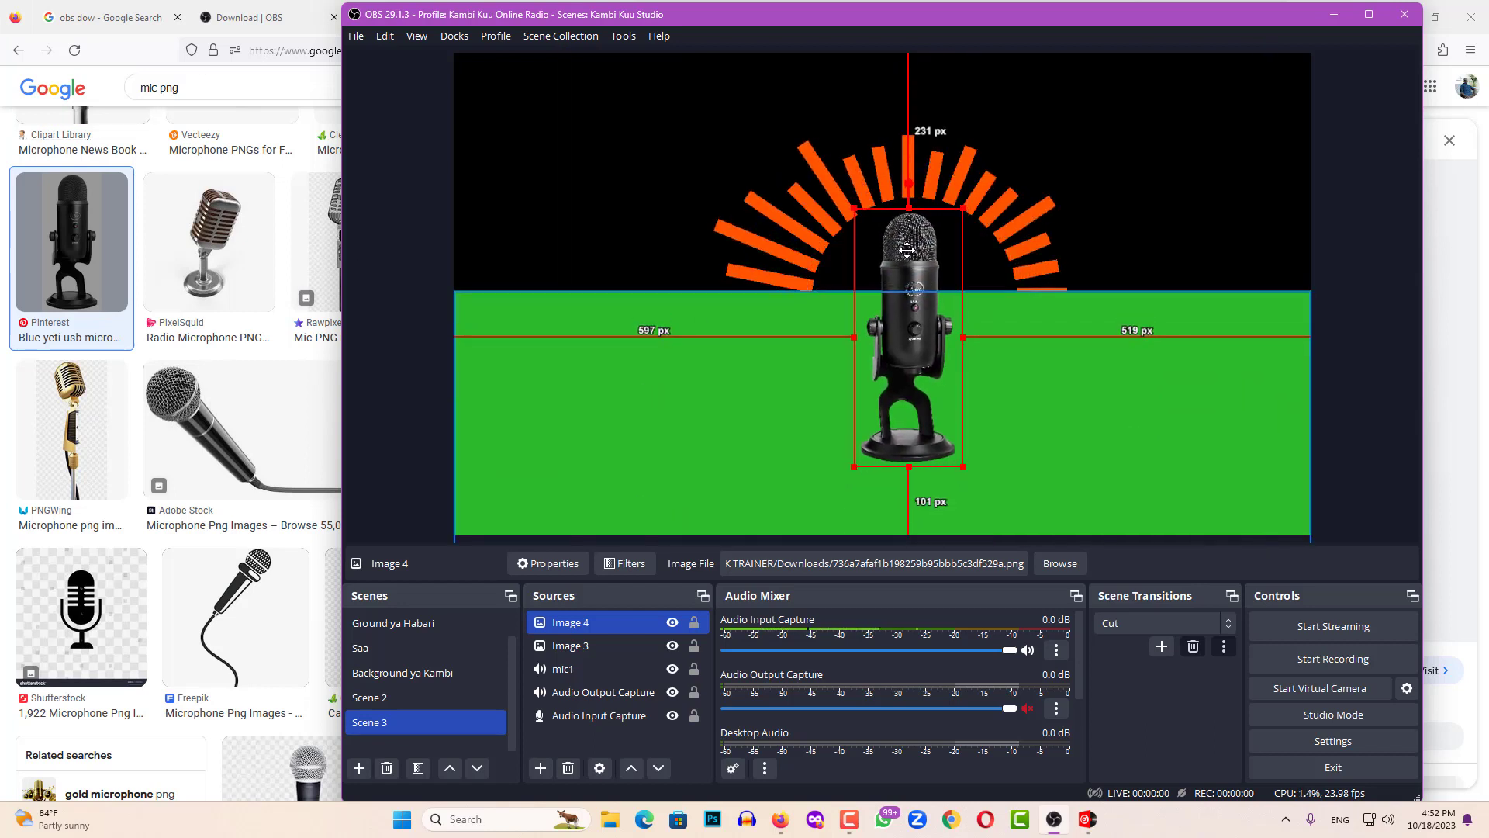
left_click(1118, 229)
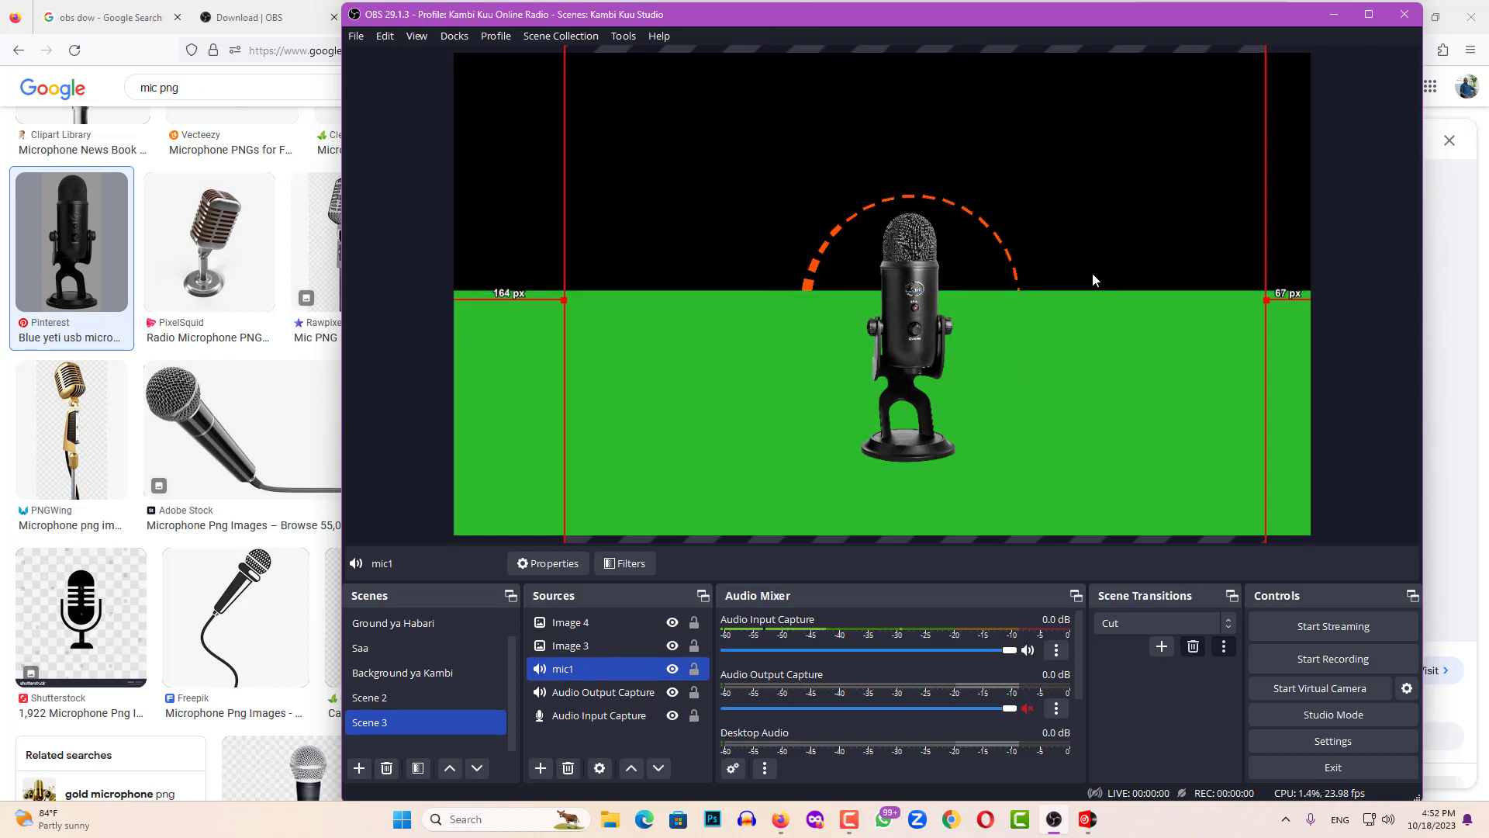
left_click(611, 375)
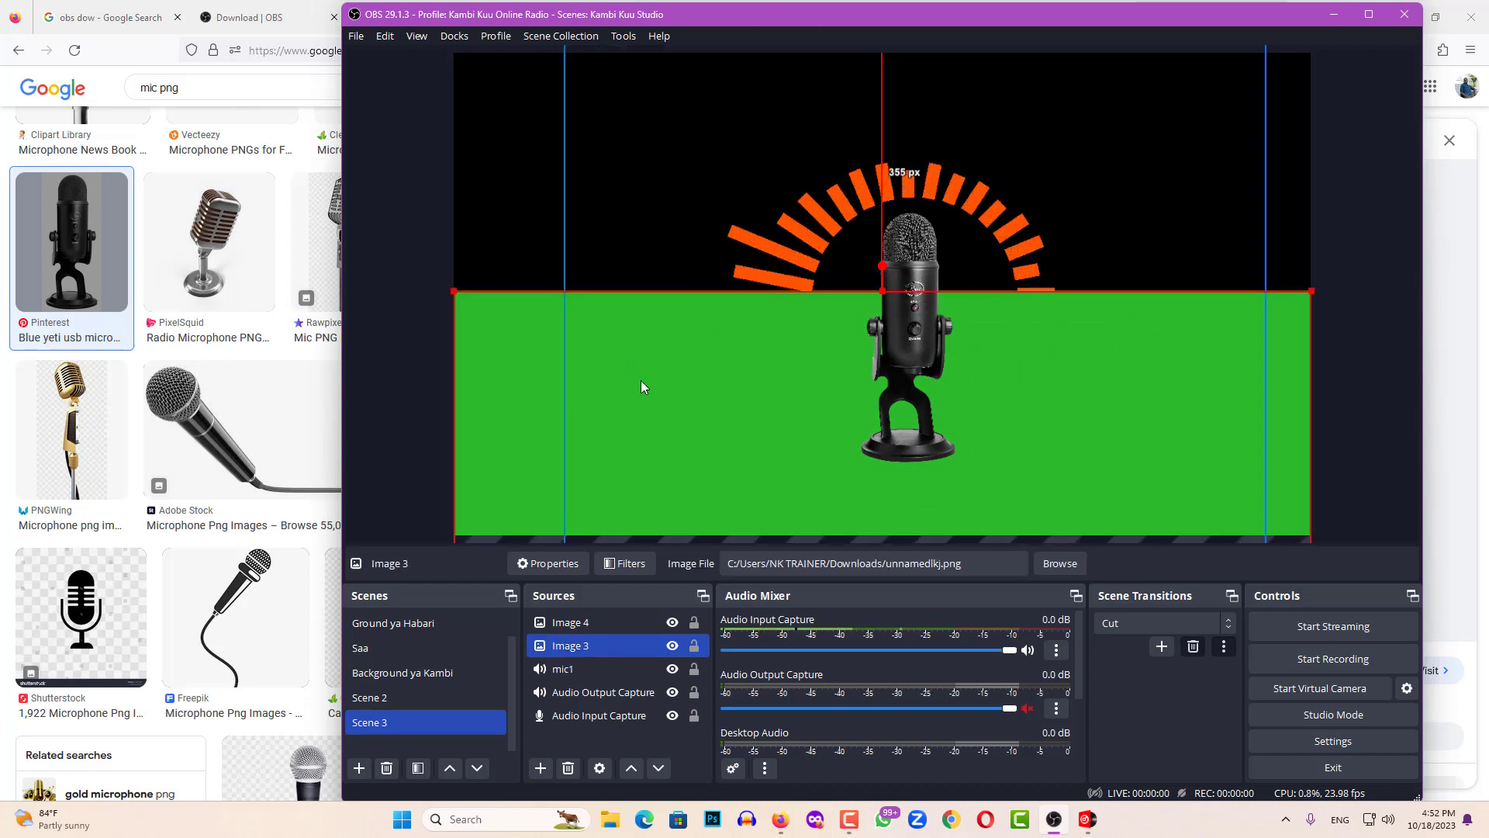